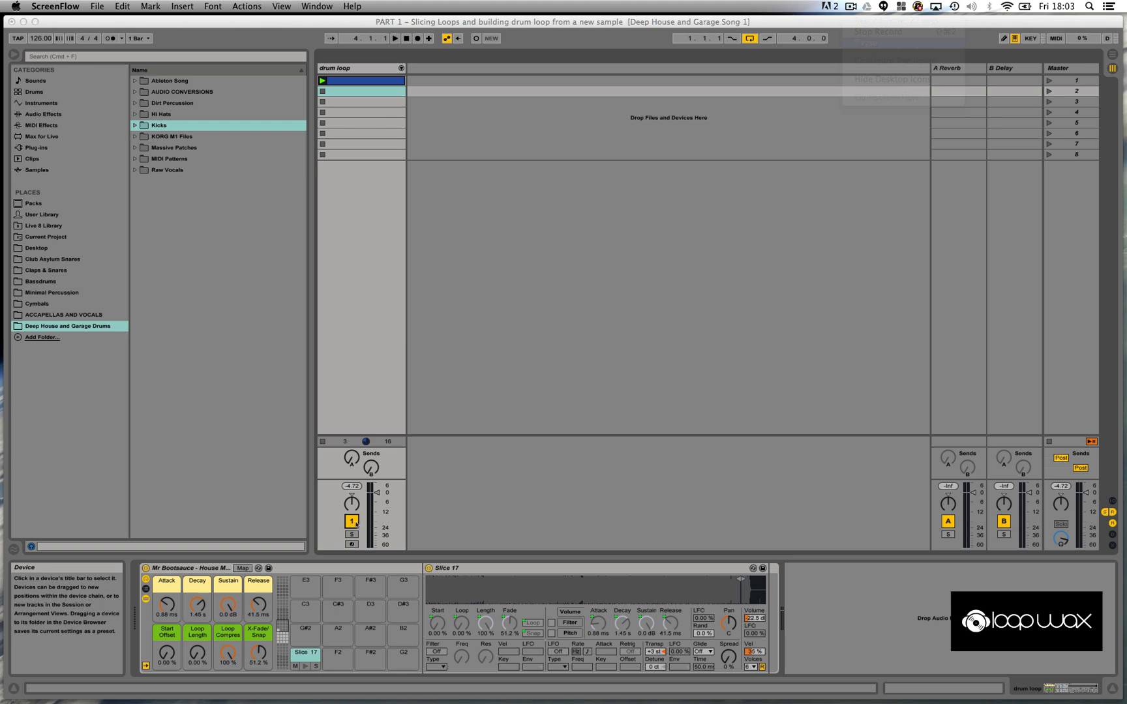
# Deactivate the drum loop track and insert a new MIDI track beside it
pyautogui.click(356, 524)
pyautogui.click(355, 524)
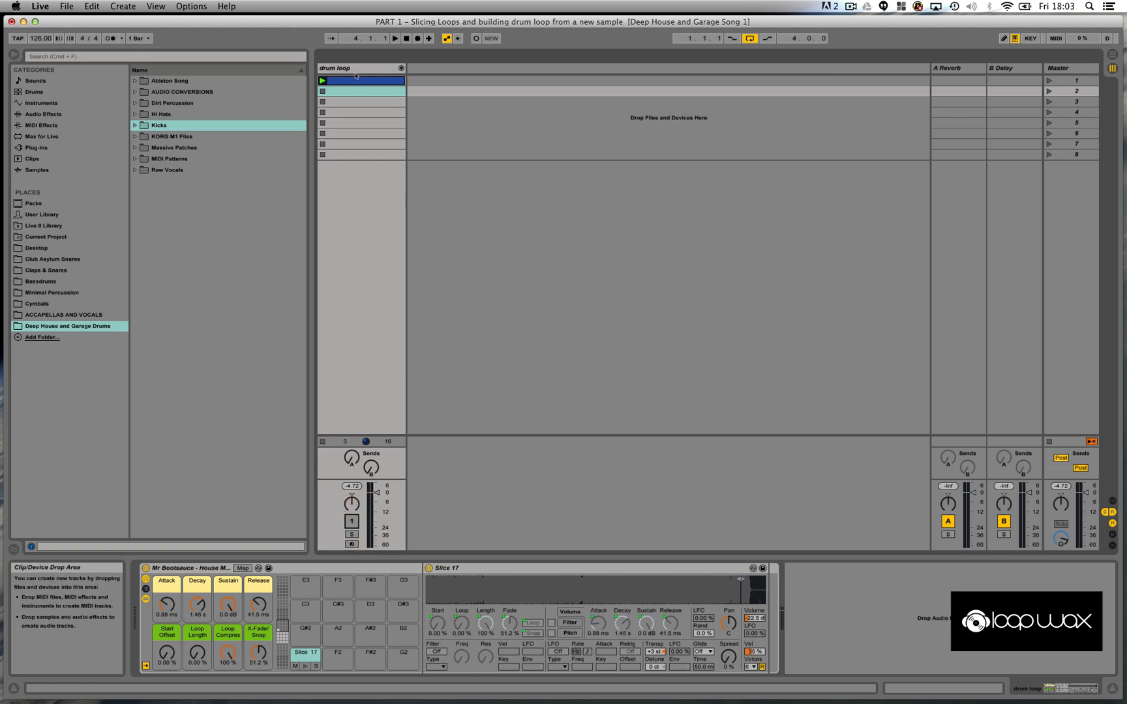
pyautogui.click(429, 114)
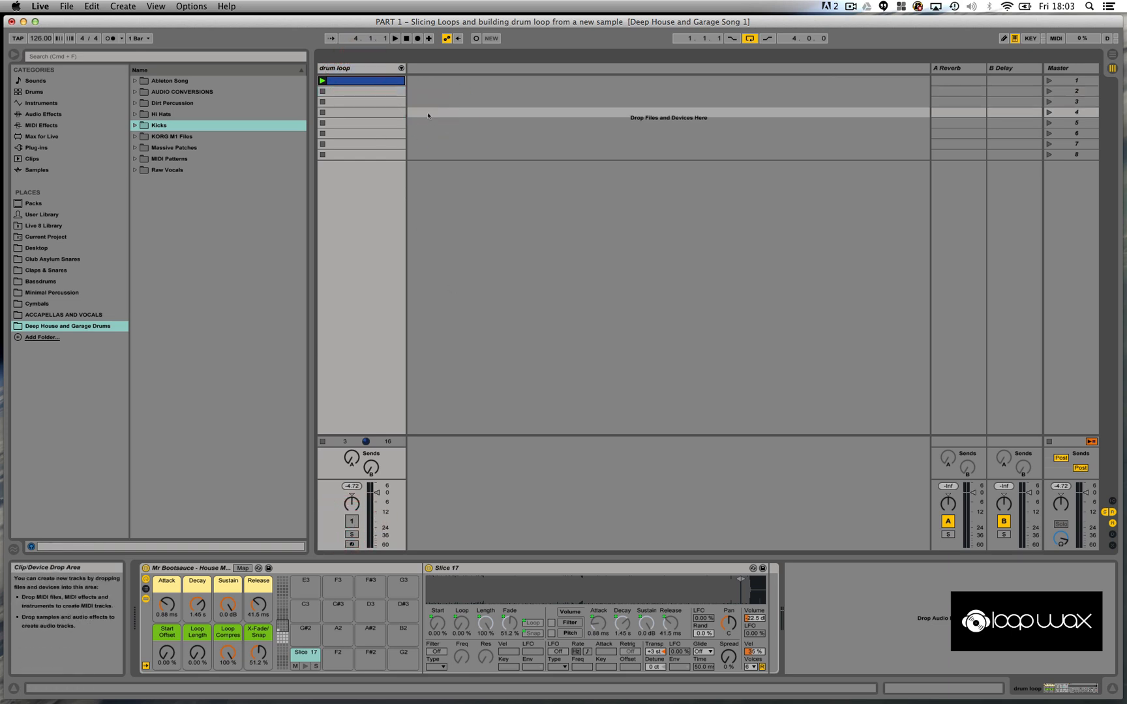
pyautogui.click(433, 99)
pyautogui.rightClick(435, 99)
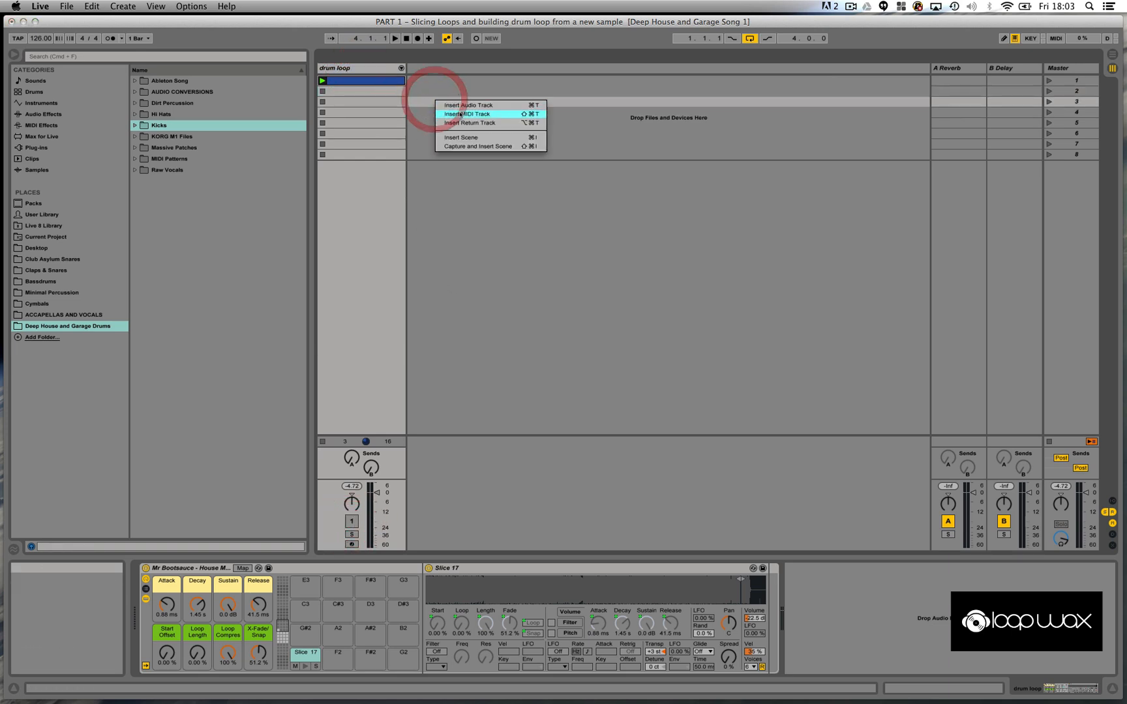
pyautogui.click(462, 114)
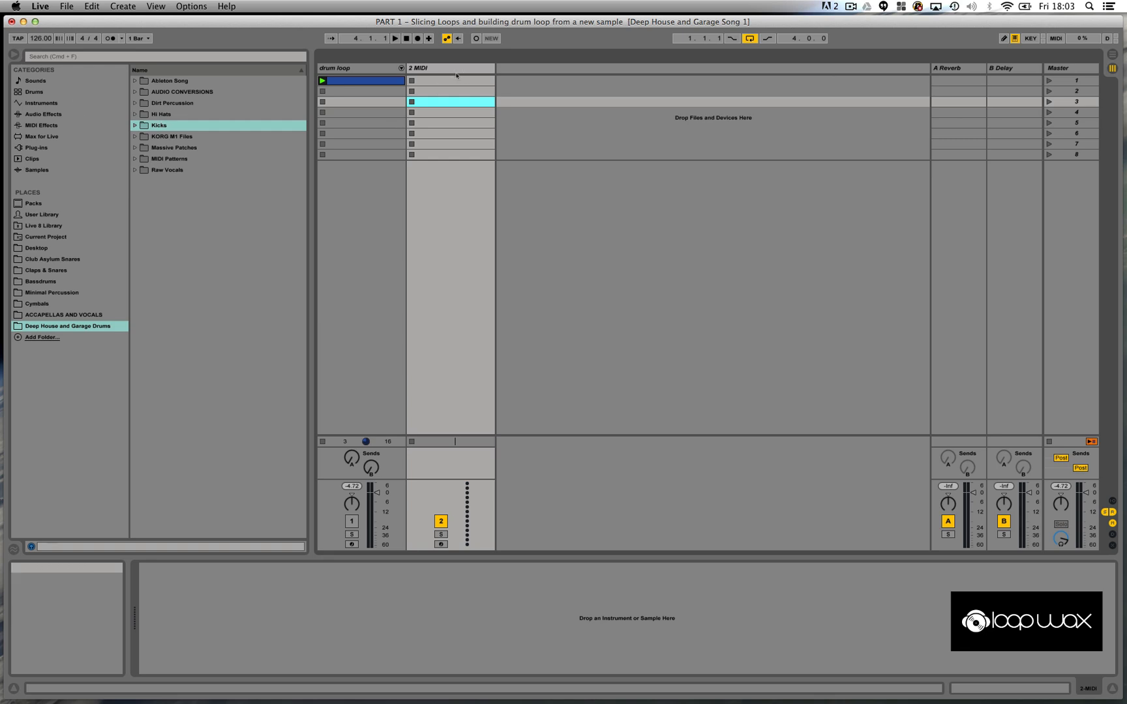
# Load an empty Drum Rack instrument onto the new MIDI track
pyautogui.click(57, 104)
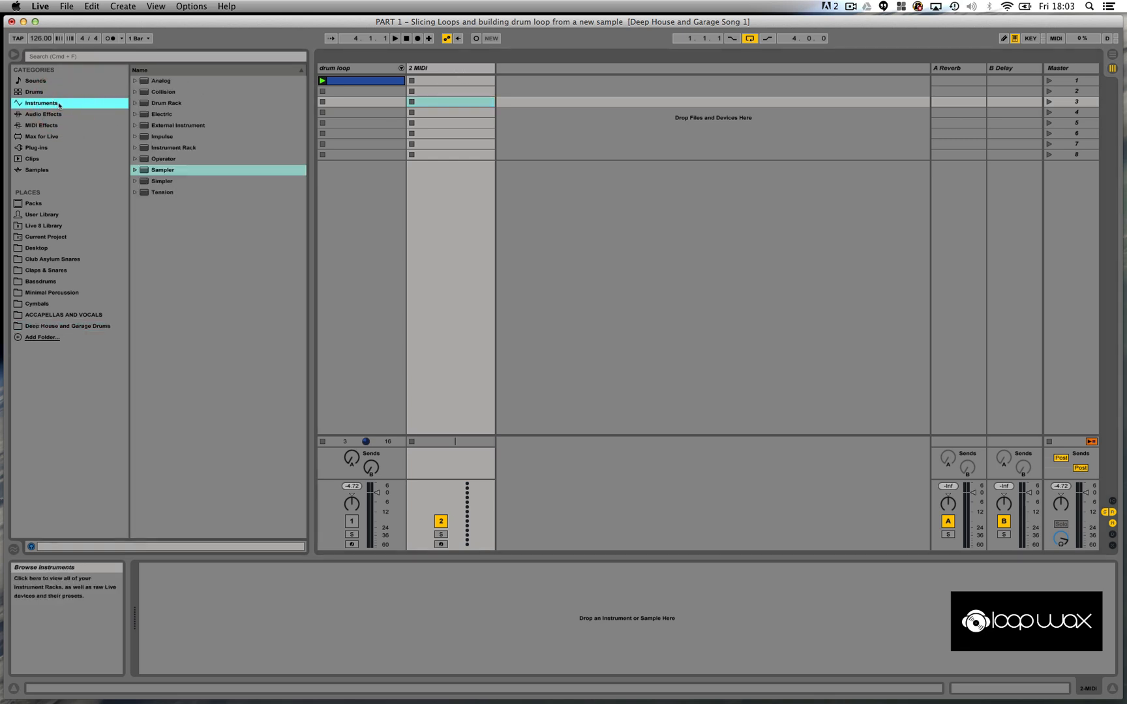
pyautogui.click(151, 104)
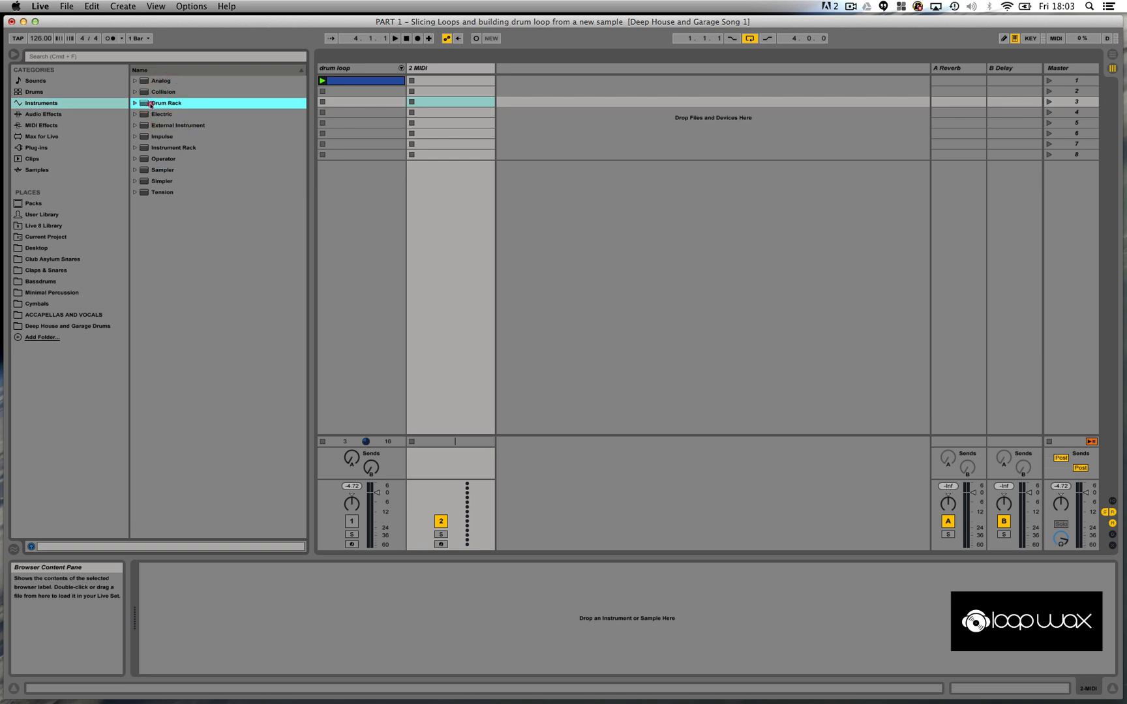
pyautogui.moveTo(150, 104); pyautogui.dragTo(443, 94)
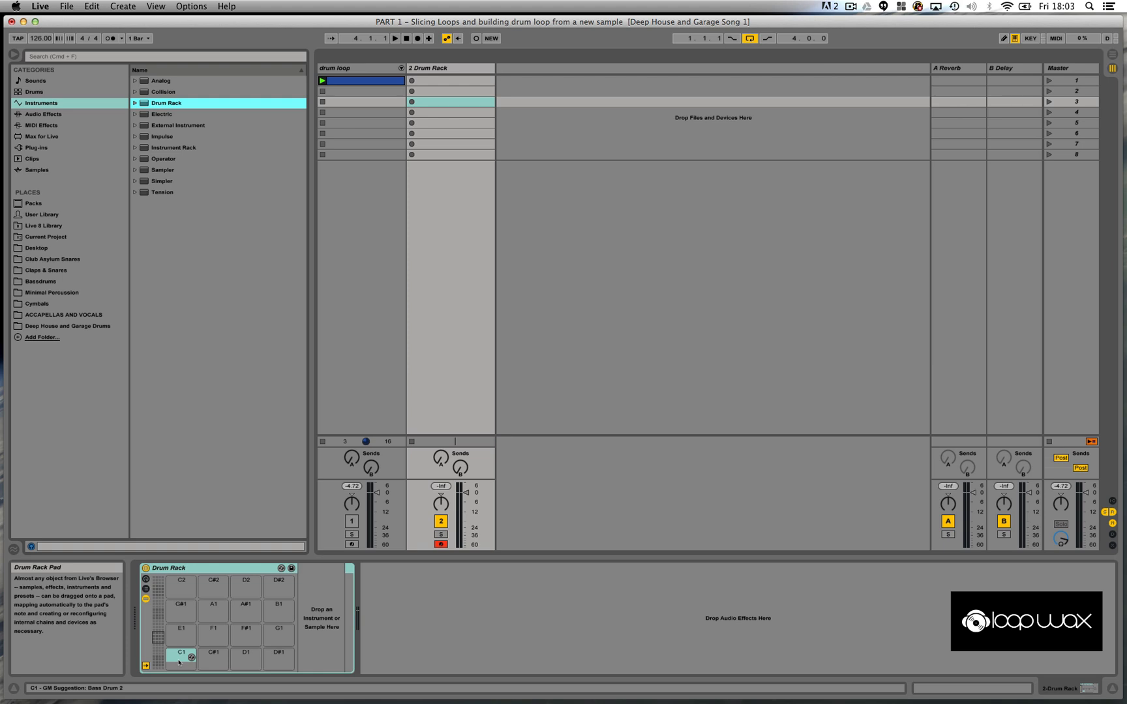
# Load a Sampler onto the Drum Rack's C1 pad and open its zone editor
pyautogui.click(165, 171)
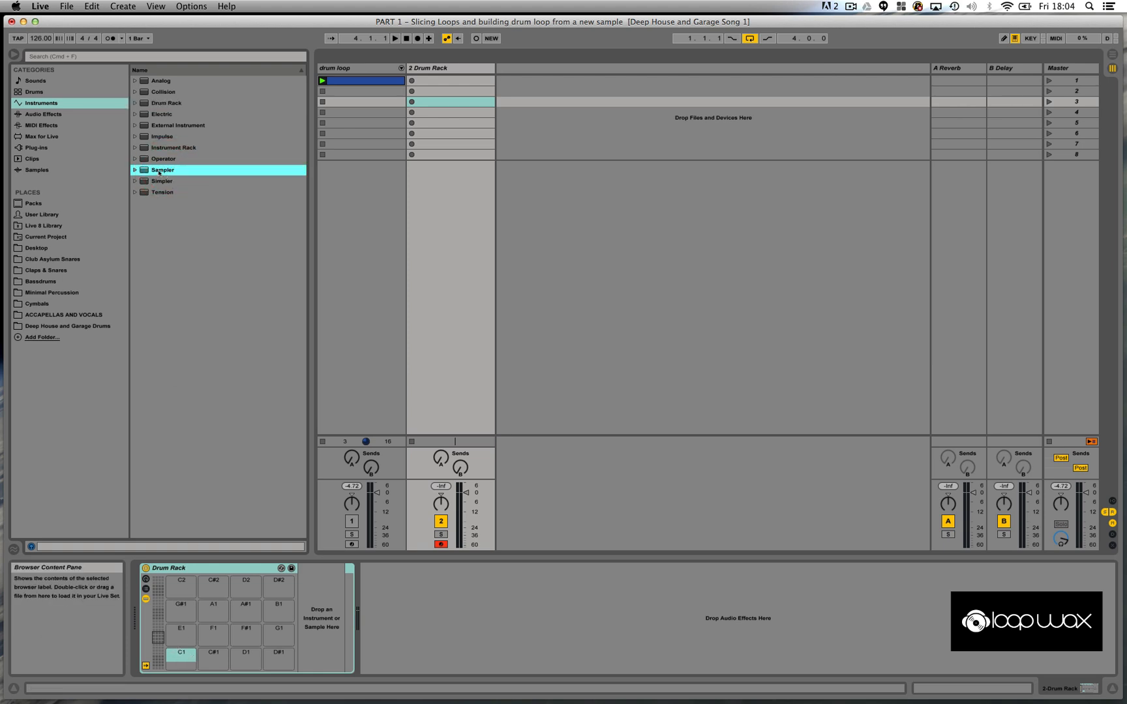
pyautogui.moveTo(158, 171); pyautogui.dragTo(168, 217)
pyautogui.moveTo(172, 443); pyautogui.dragTo(182, 660)
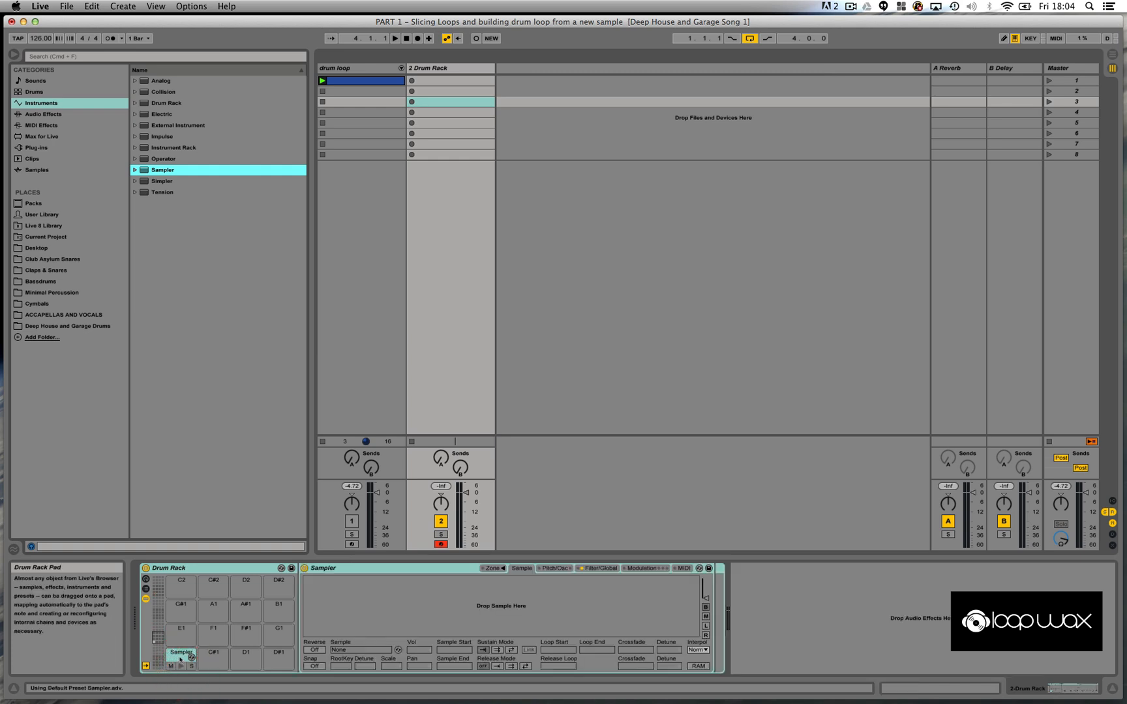
pyautogui.click(464, 579)
pyautogui.click(441, 579)
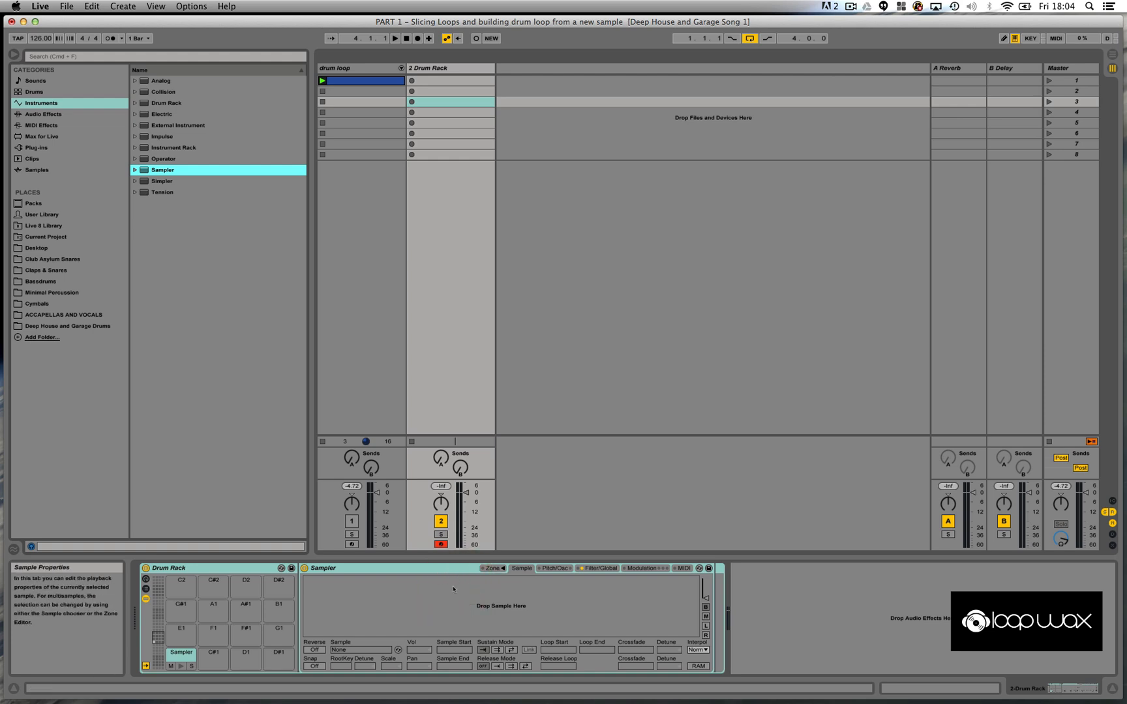
pyautogui.click(493, 570)
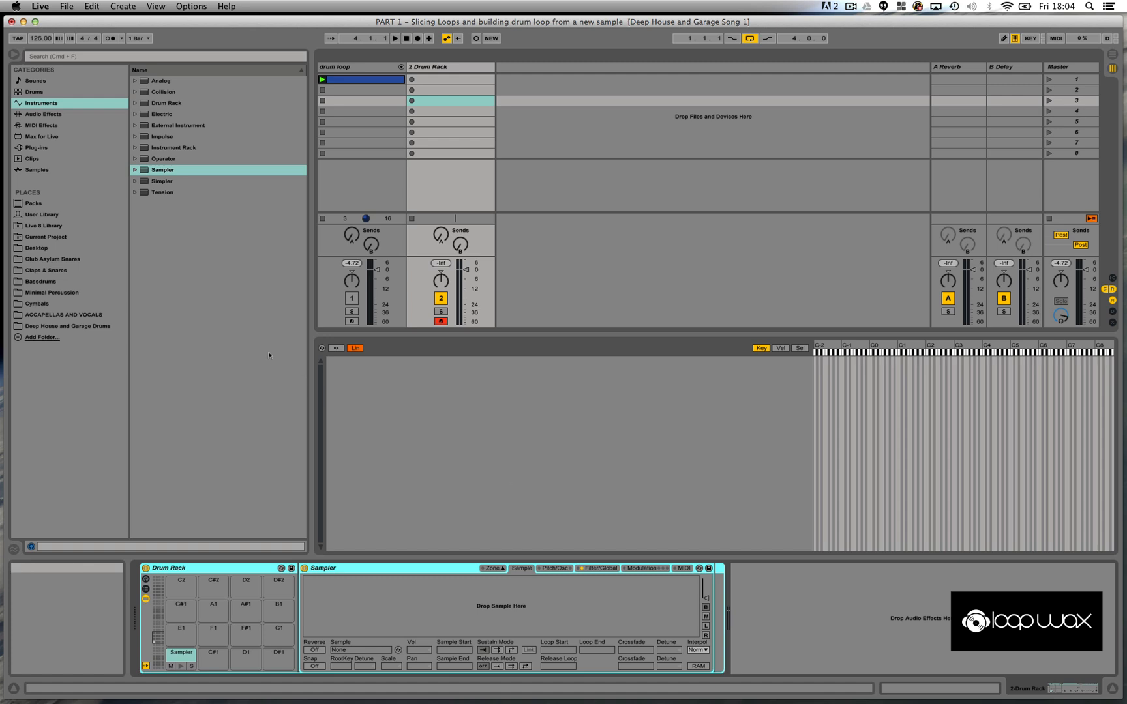
# Load all the kick samples, LoopWax_JS_Kick_001 to 020, from the Deep House and Garage Drums Kicks folder into the Sampler's layer list
pyautogui.click(84, 328)
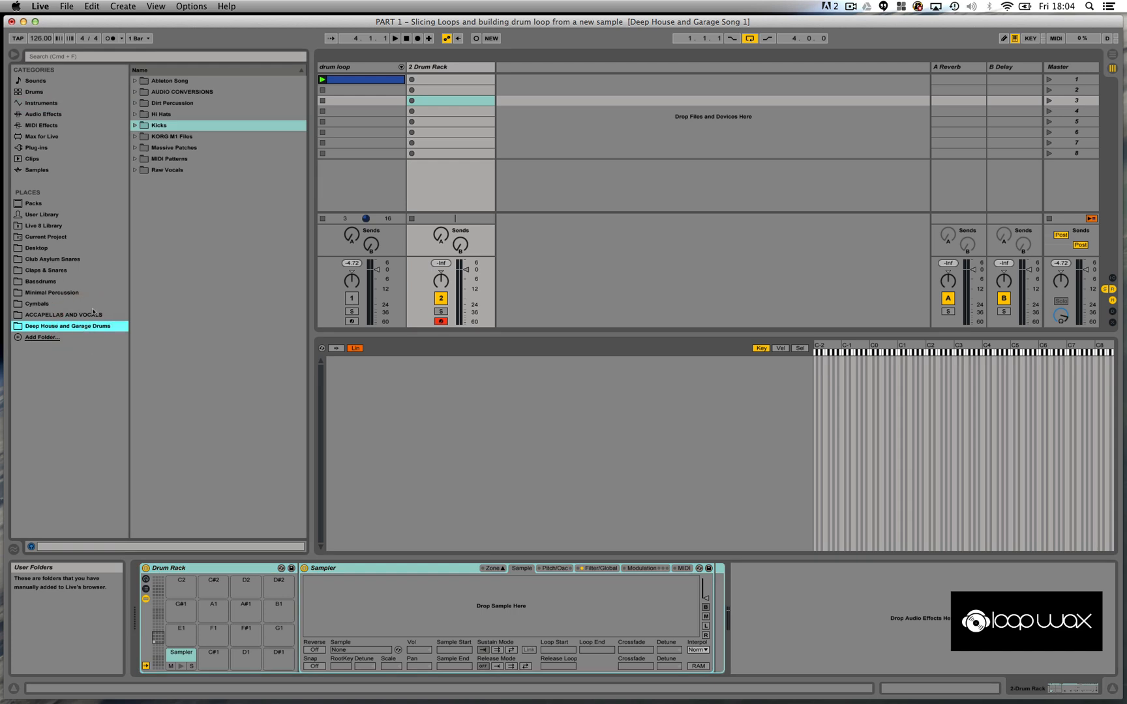
pyautogui.click(135, 126)
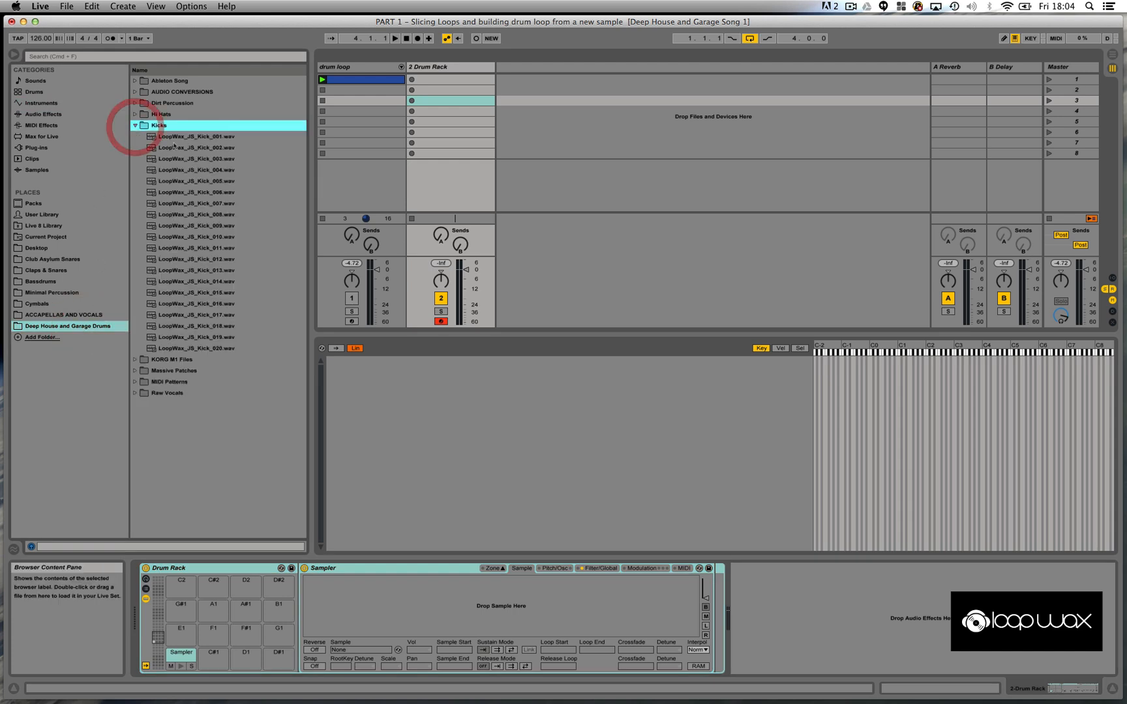
pyautogui.click(218, 138)
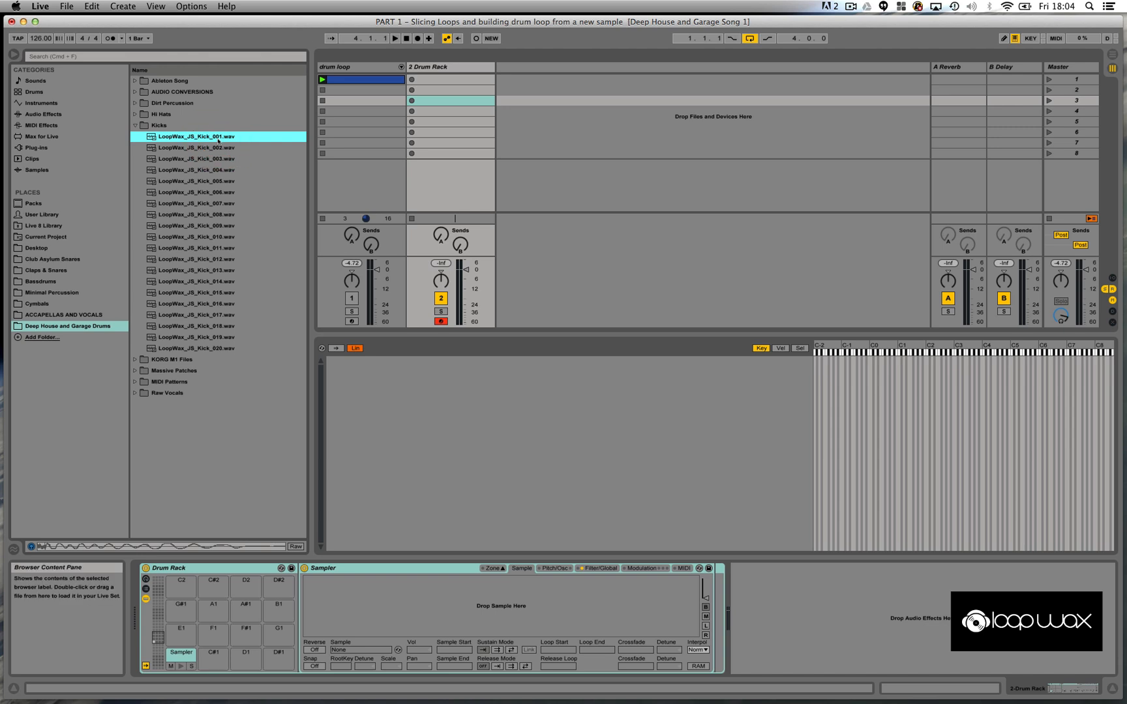
pyautogui.keyDown('shift'); pyautogui.click(199, 348); pyautogui.keyUp('shift')
pyautogui.moveTo(182, 353); pyautogui.dragTo(488, 414)
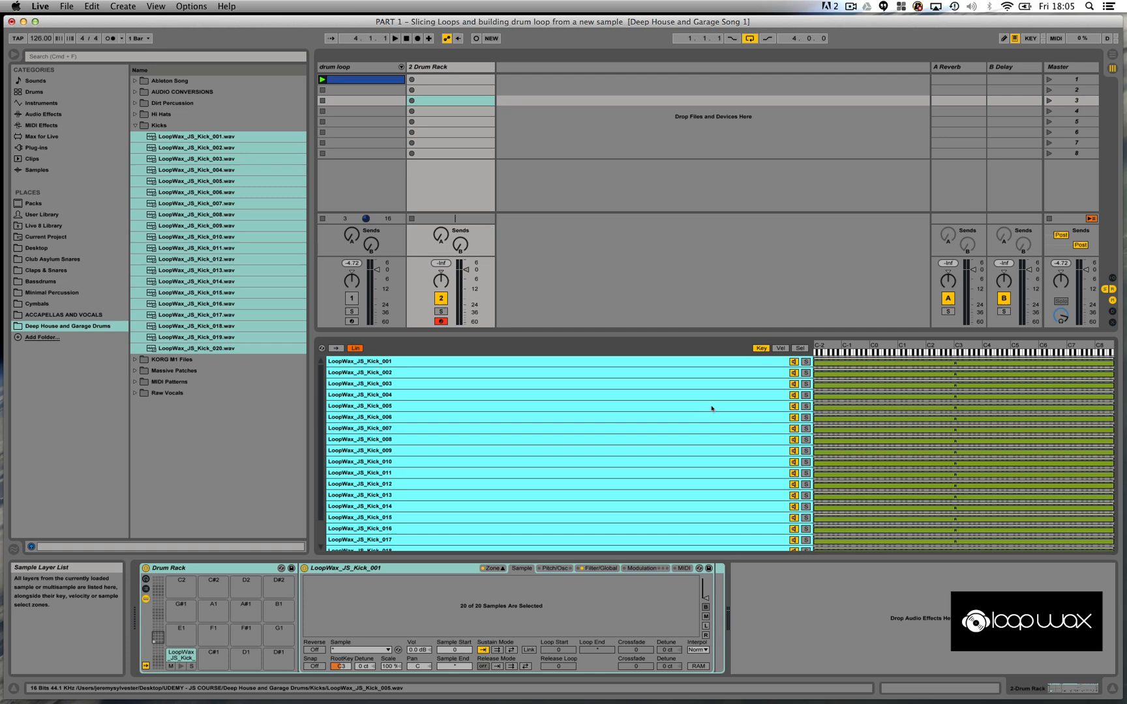
# Show the Drum Rack track's devices and return to the kick Sampler on the C1 pad
pyautogui.press('Delete')
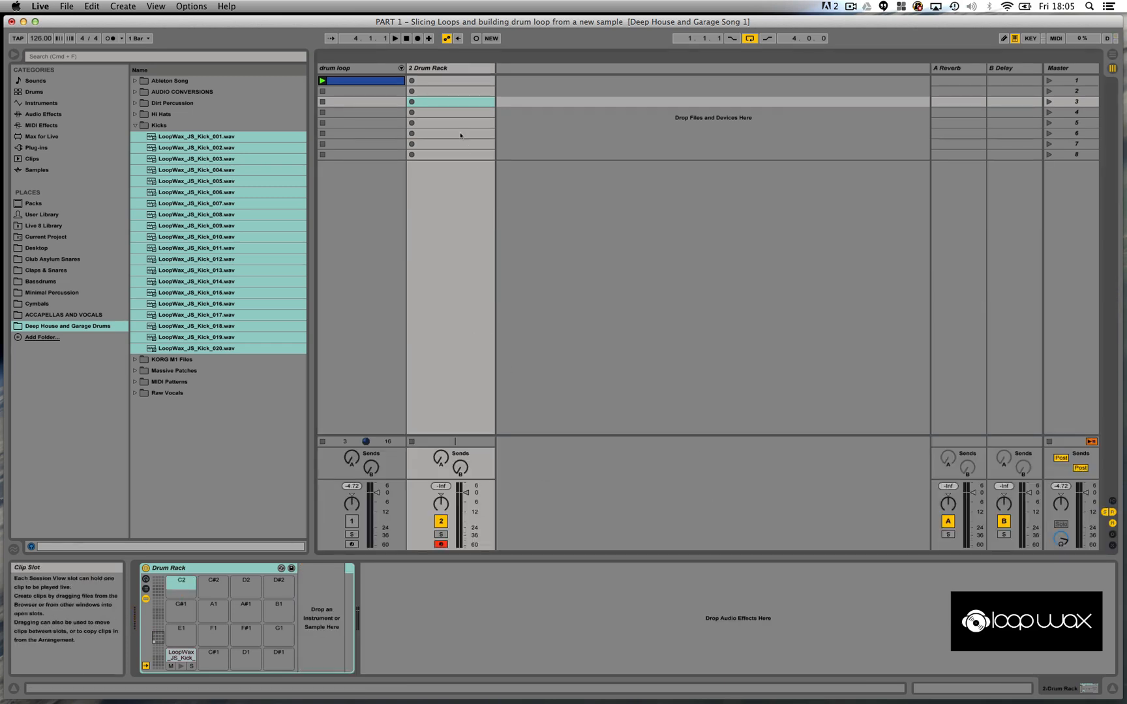
pyautogui.click(463, 67)
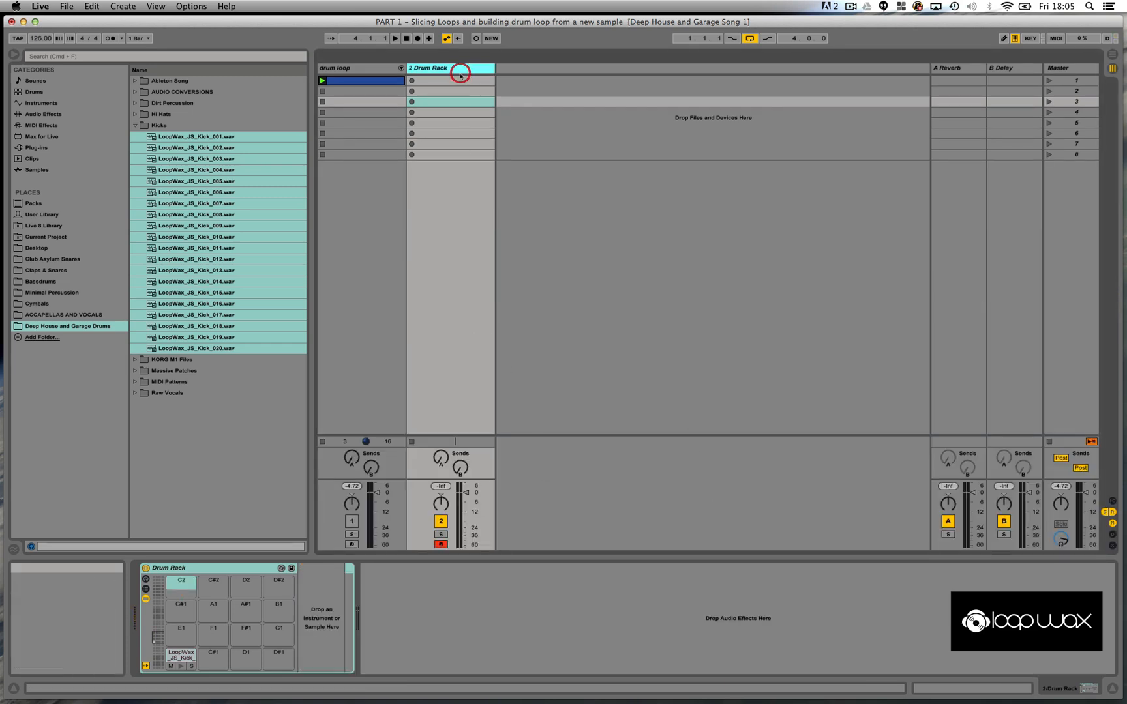
pyautogui.click(1081, 690)
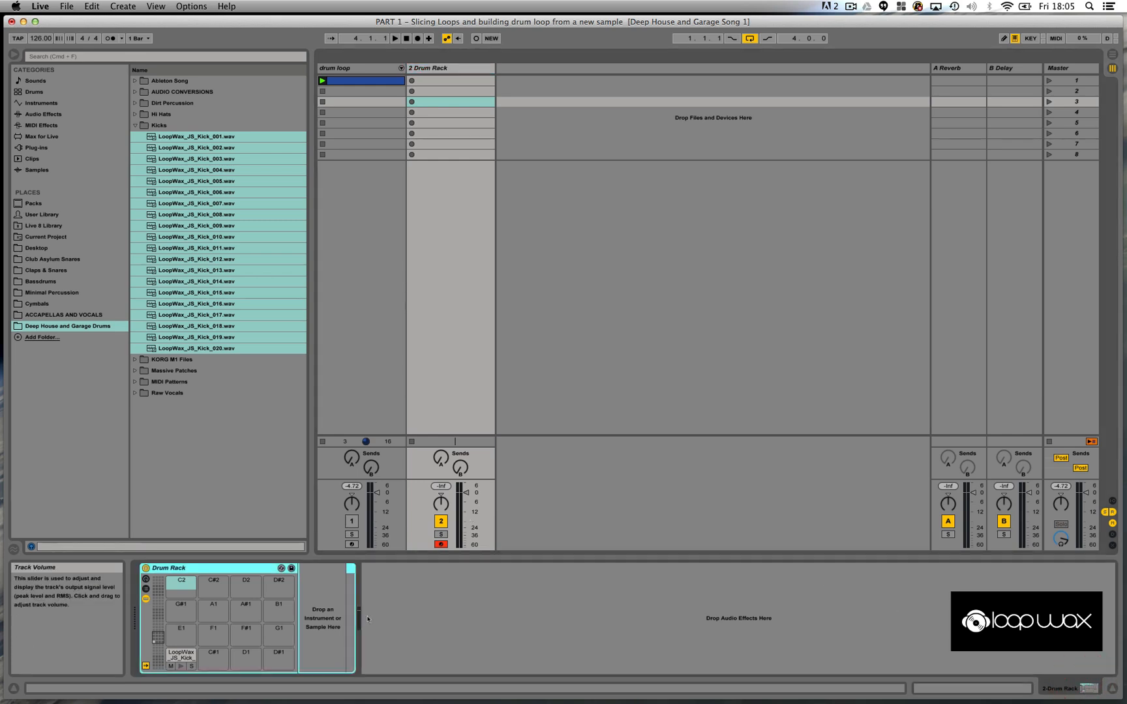
pyautogui.click(182, 656)
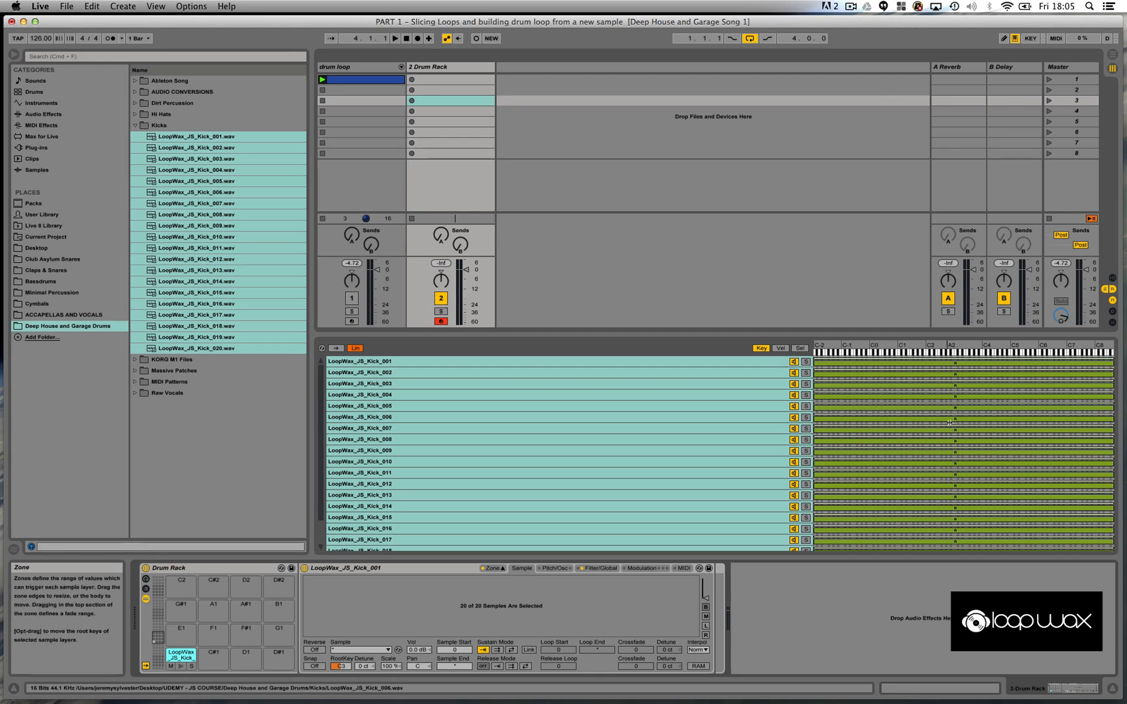
# Switch the kick Sampler's zone editor to sample select zones and distribute the ranges of all kick layers equally
pyautogui.click(801, 350)
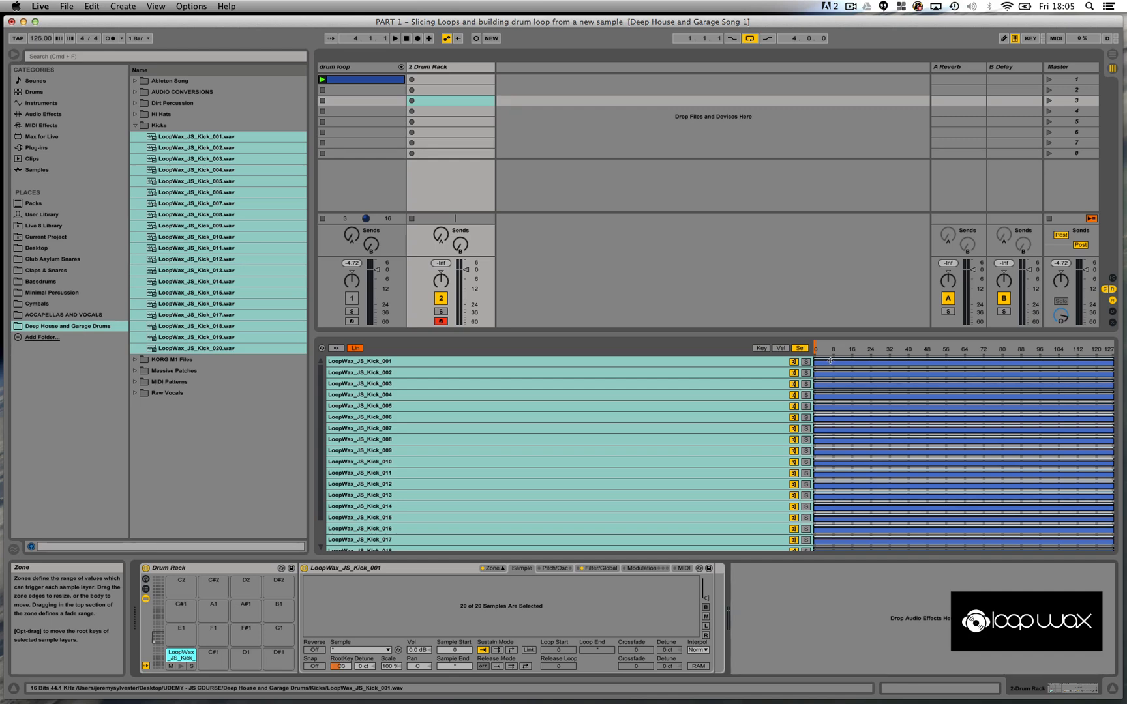
pyautogui.rightClick(830, 361)
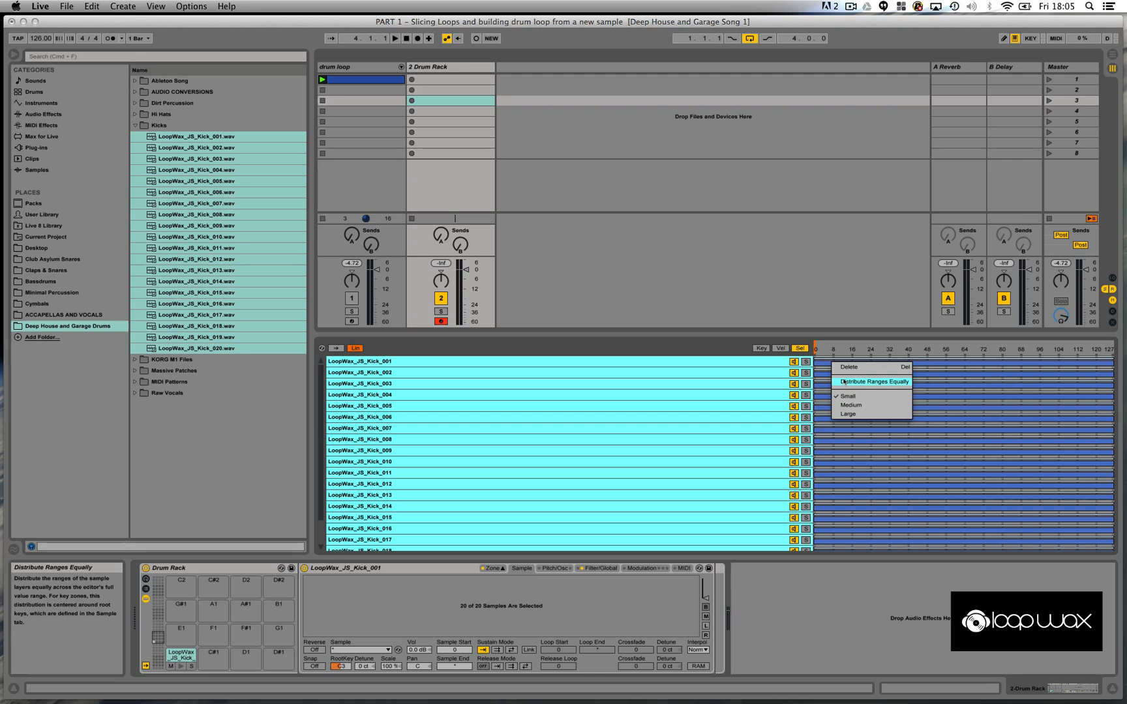
pyautogui.click(849, 383)
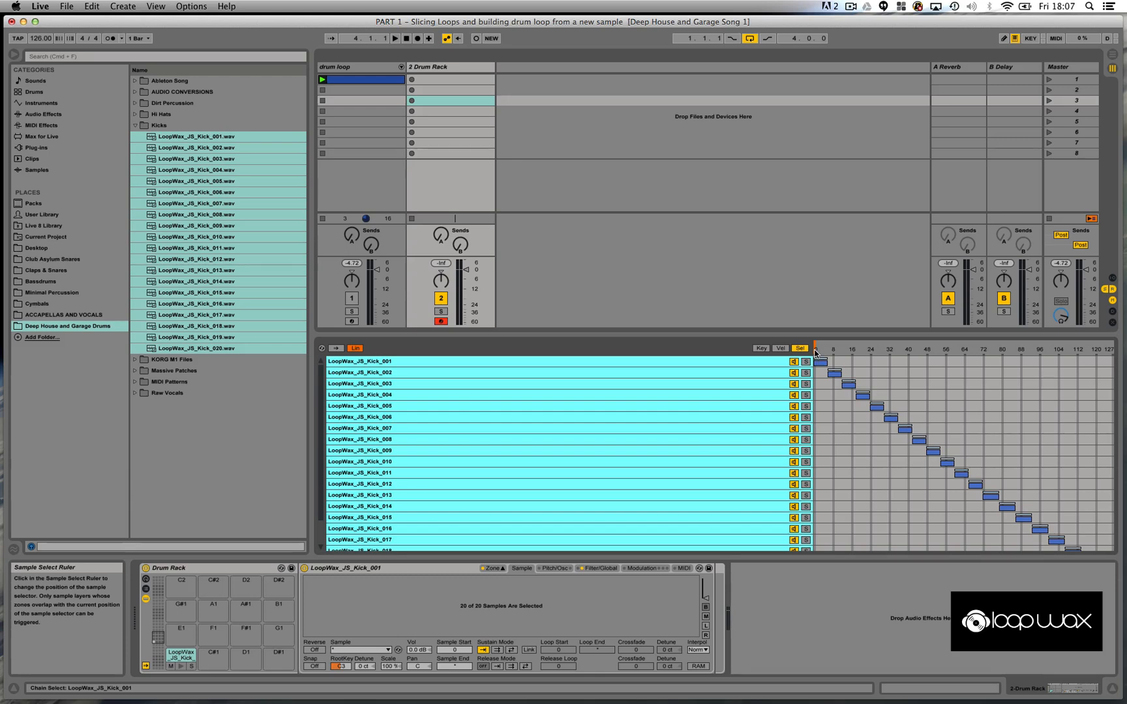
# Map the kick Sampler's sample selector to Macro 1 of the Drum Rack
pyautogui.rightClick(816, 354)
pyautogui.click(957, 395)
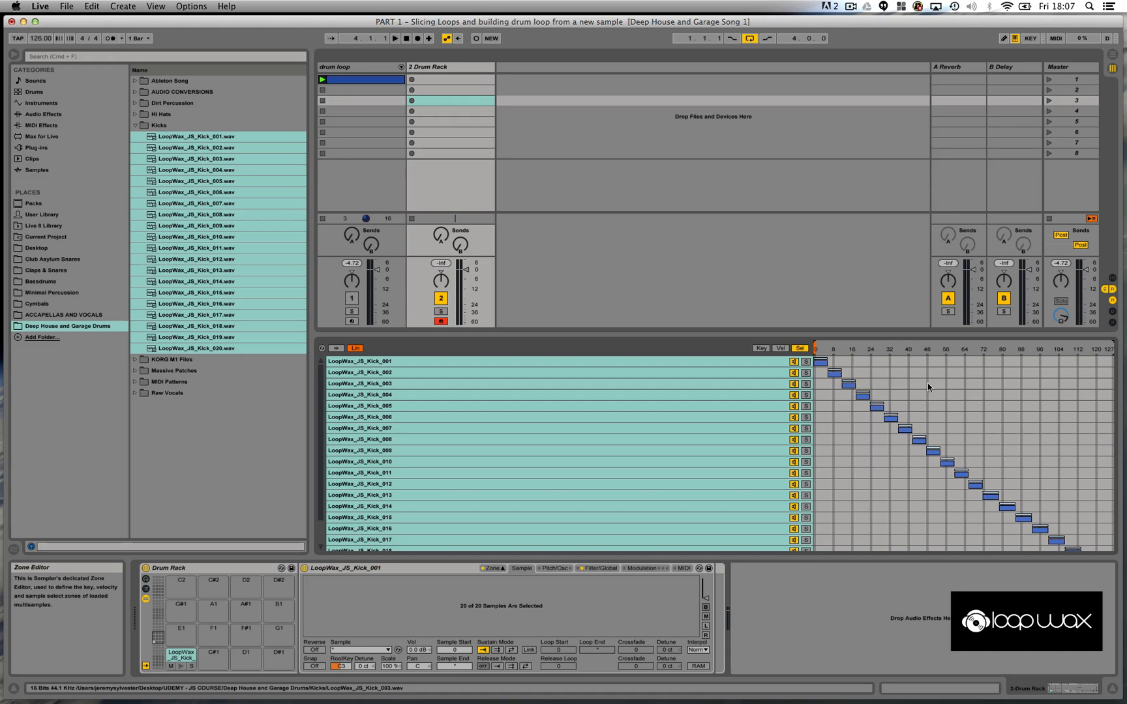
pyautogui.rightClick(814, 352)
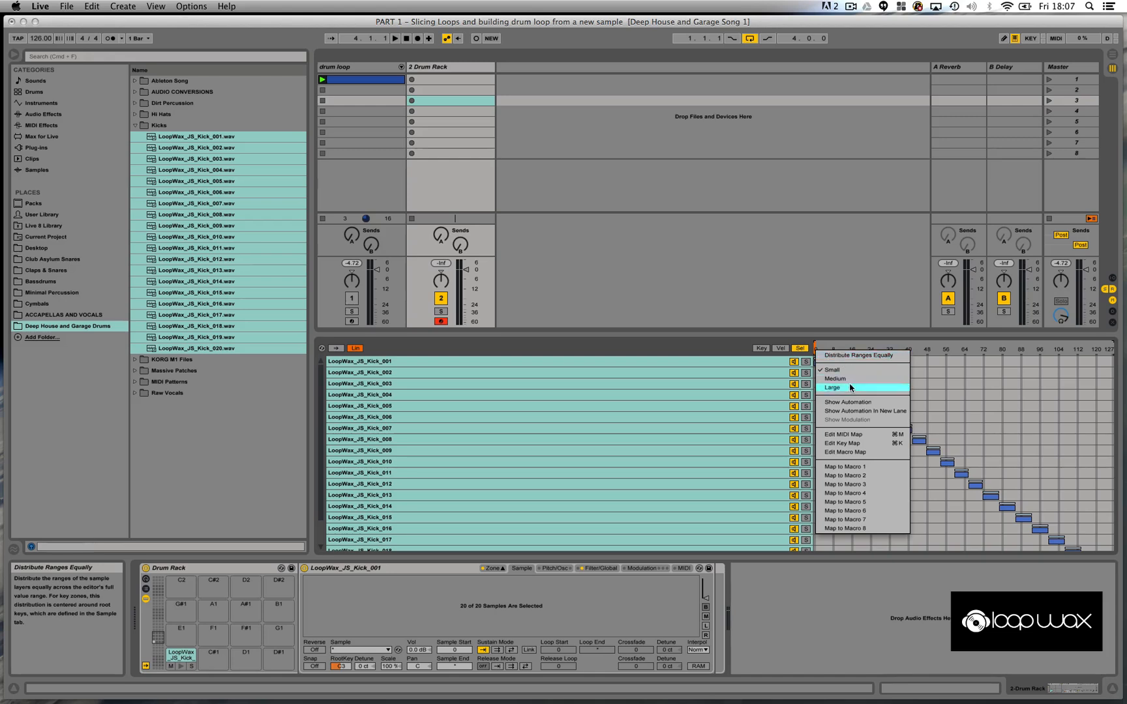
pyautogui.click(857, 467)
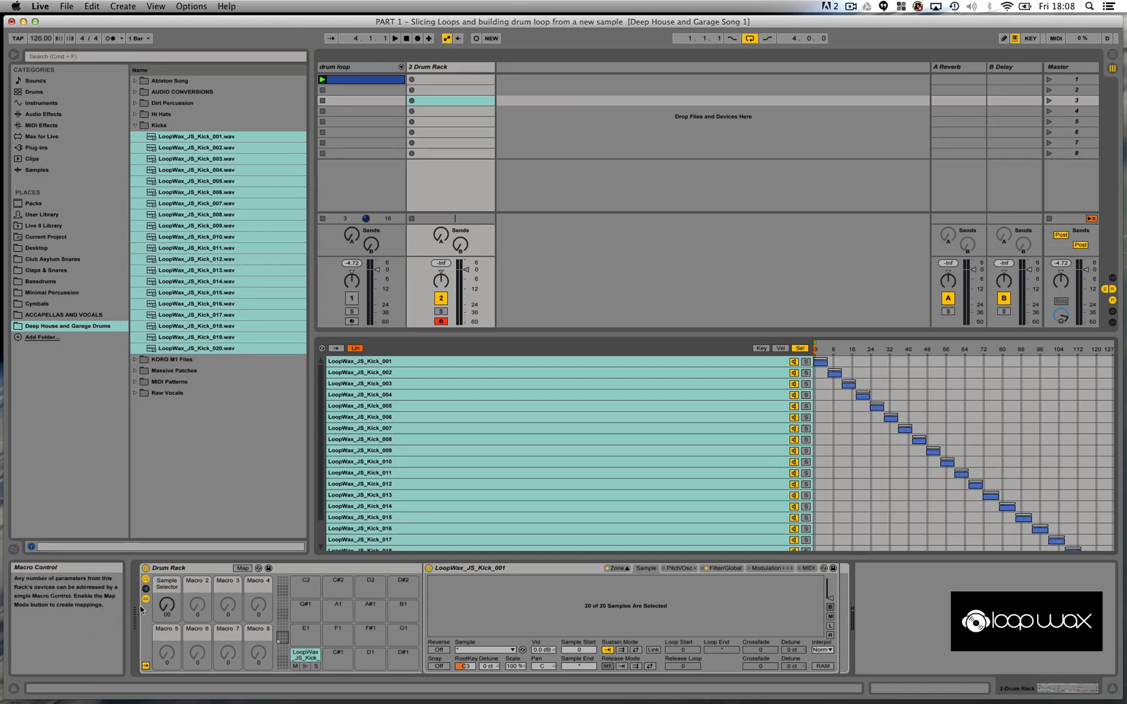
# Rename the Sample Selector macro as Kicks
pyautogui.click(168, 589)
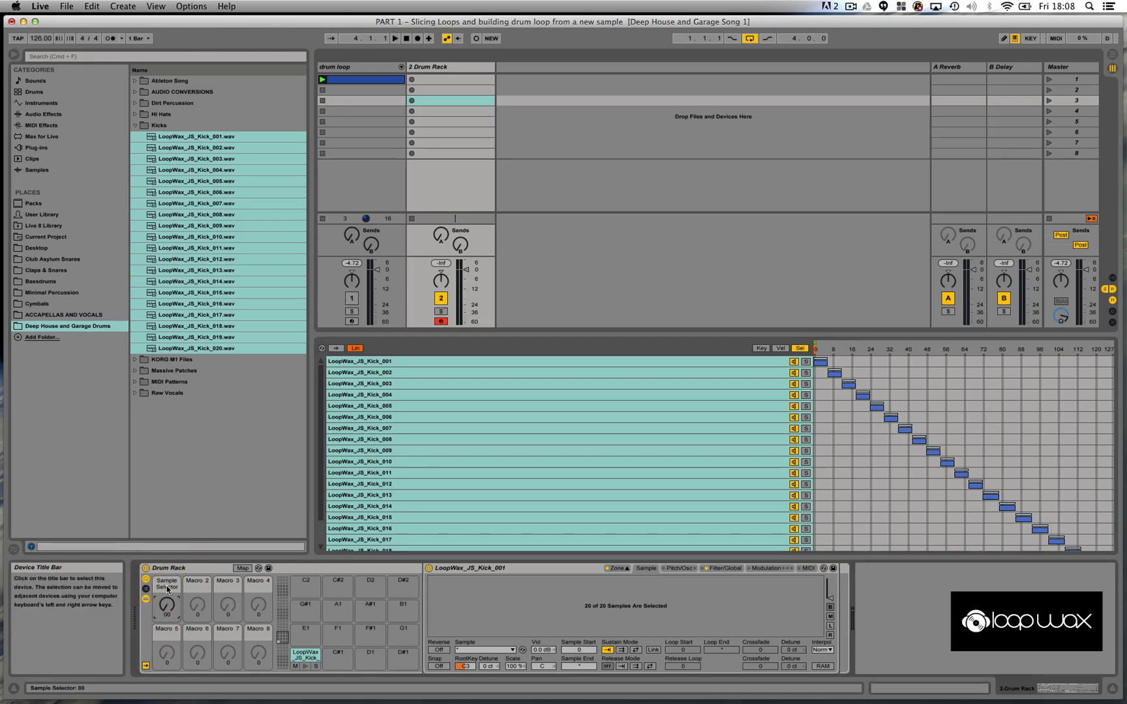
pyautogui.rightClick(167, 589)
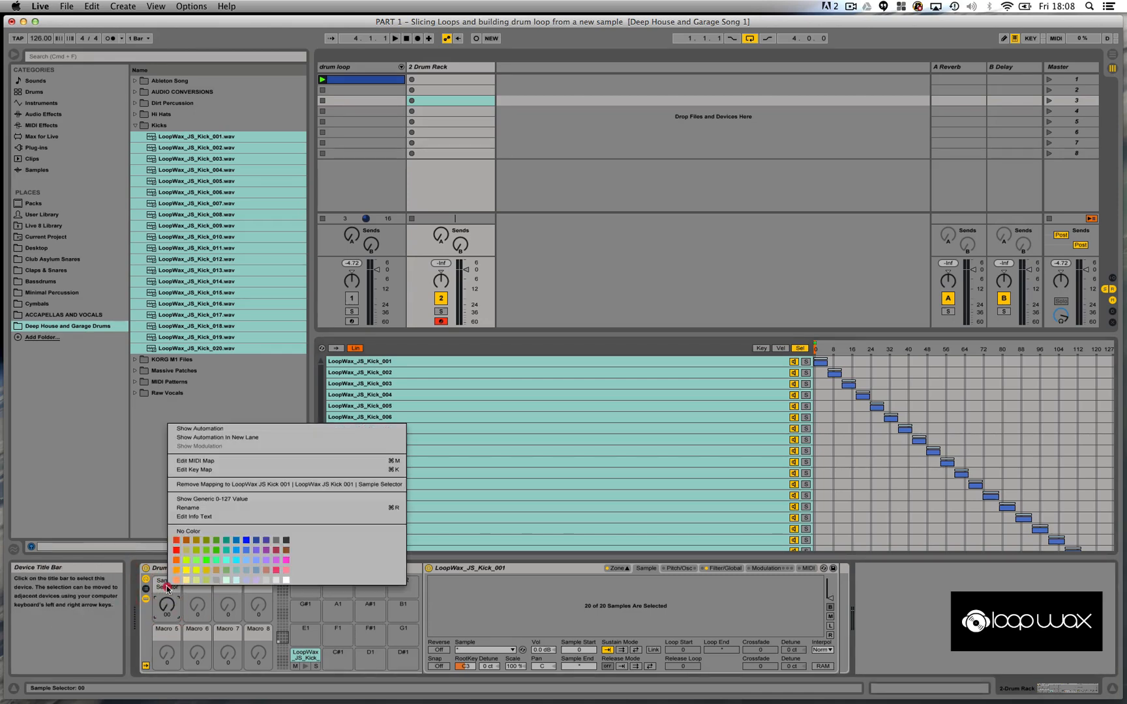
pyautogui.click(188, 510)
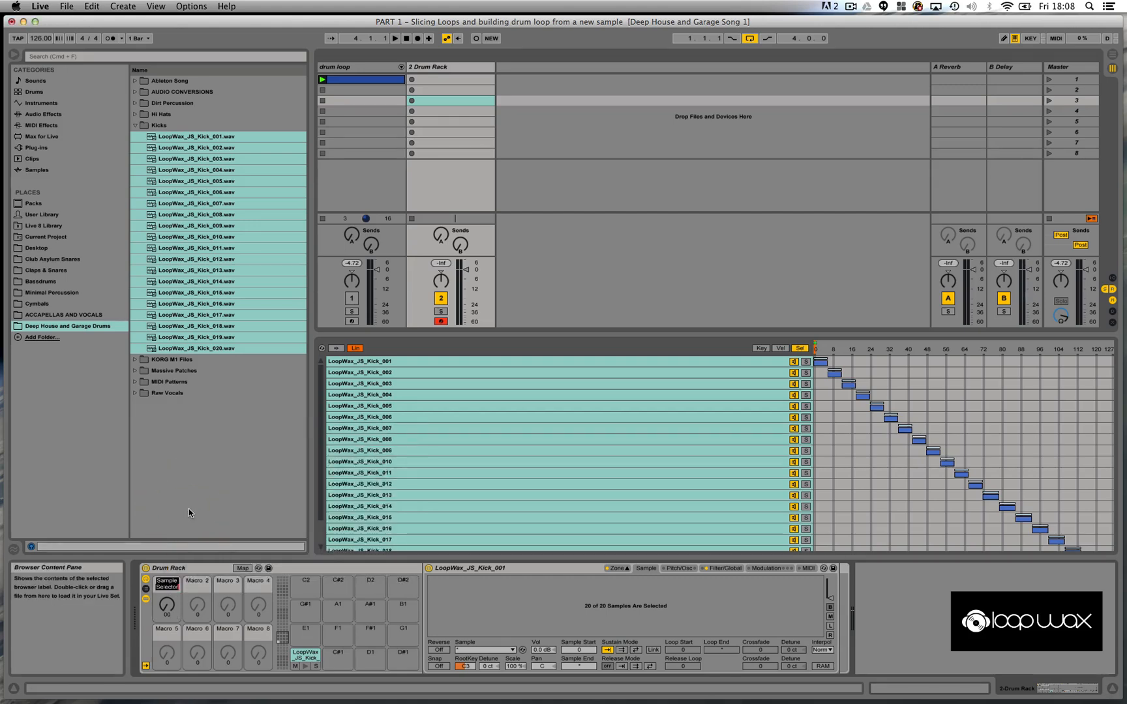
pyautogui.write('Kicks')
pyautogui.press('Return')
pyautogui.press('Return')
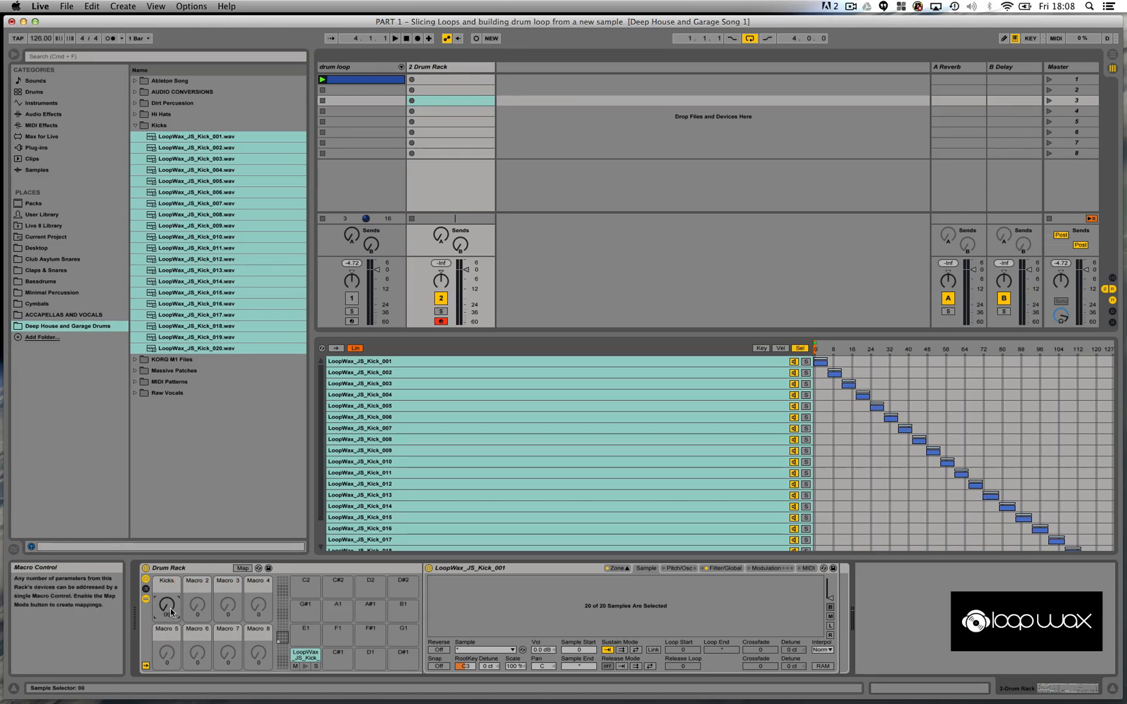
# Sweep the Kicks macro up through the kick samples and return it to 0
pyautogui.moveTo(166, 611); pyautogui.dragTo(166, 609)
pyautogui.moveTo(167, 606); pyautogui.dragTo(167, 551)
pyautogui.moveTo(167, 605); pyautogui.dragTo(166, 659)
pyautogui.moveTo(167, 606); pyautogui.dragTo(167, 618)
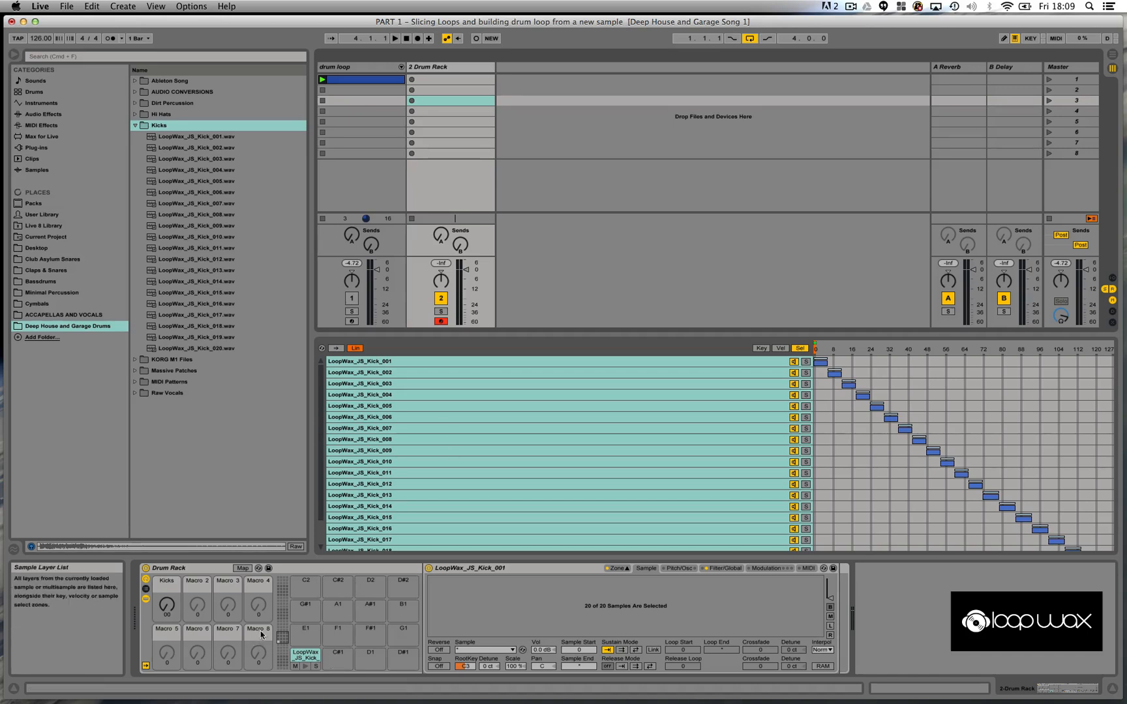
# Load a second Sampler onto the Drum Rack's C#1 pad and open its zone editor
pyautogui.click(334, 656)
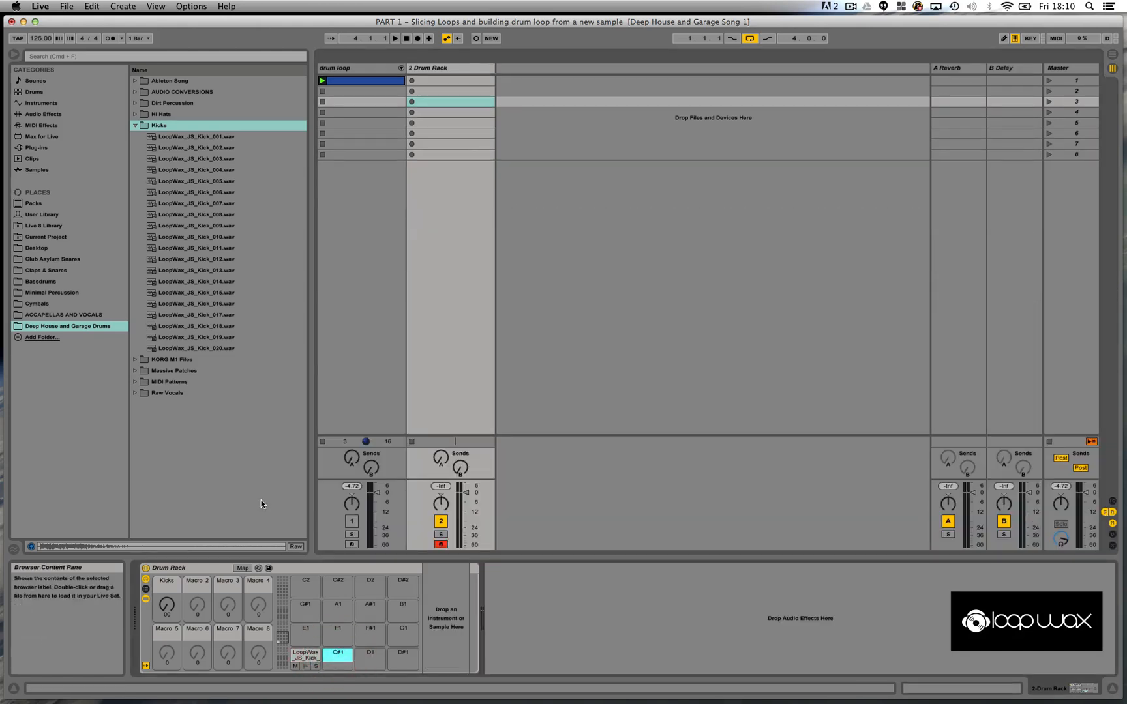
pyautogui.click(52, 103)
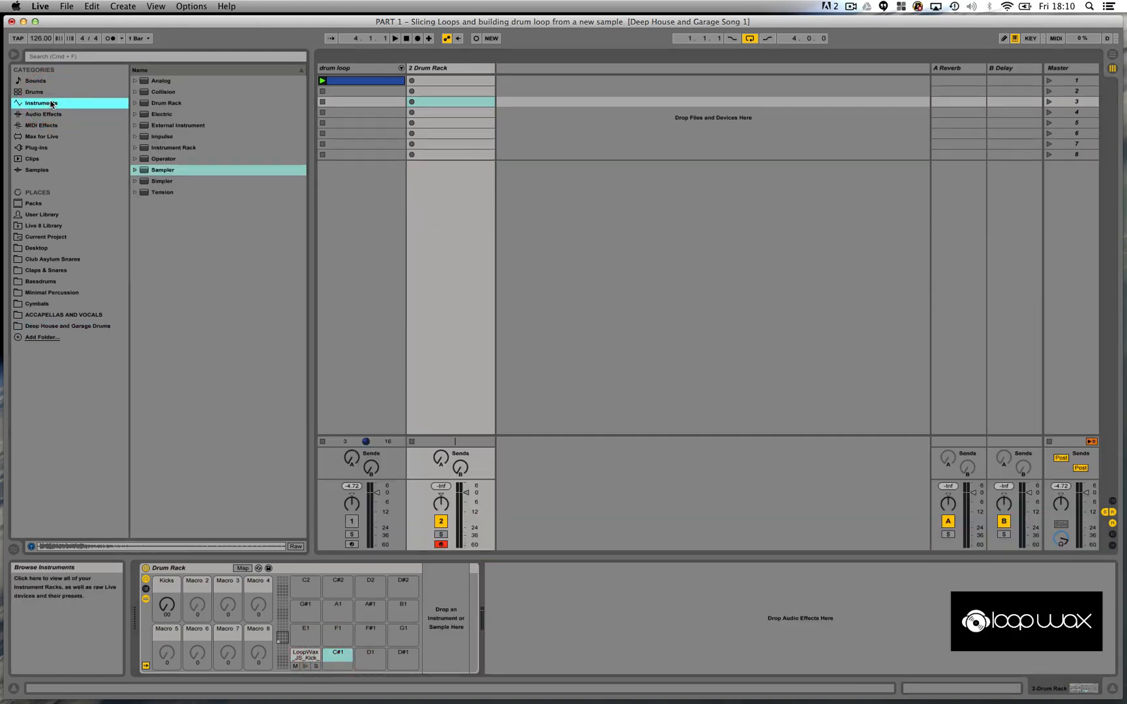
pyautogui.click(154, 172)
pyautogui.moveTo(154, 173); pyautogui.dragTo(337, 660)
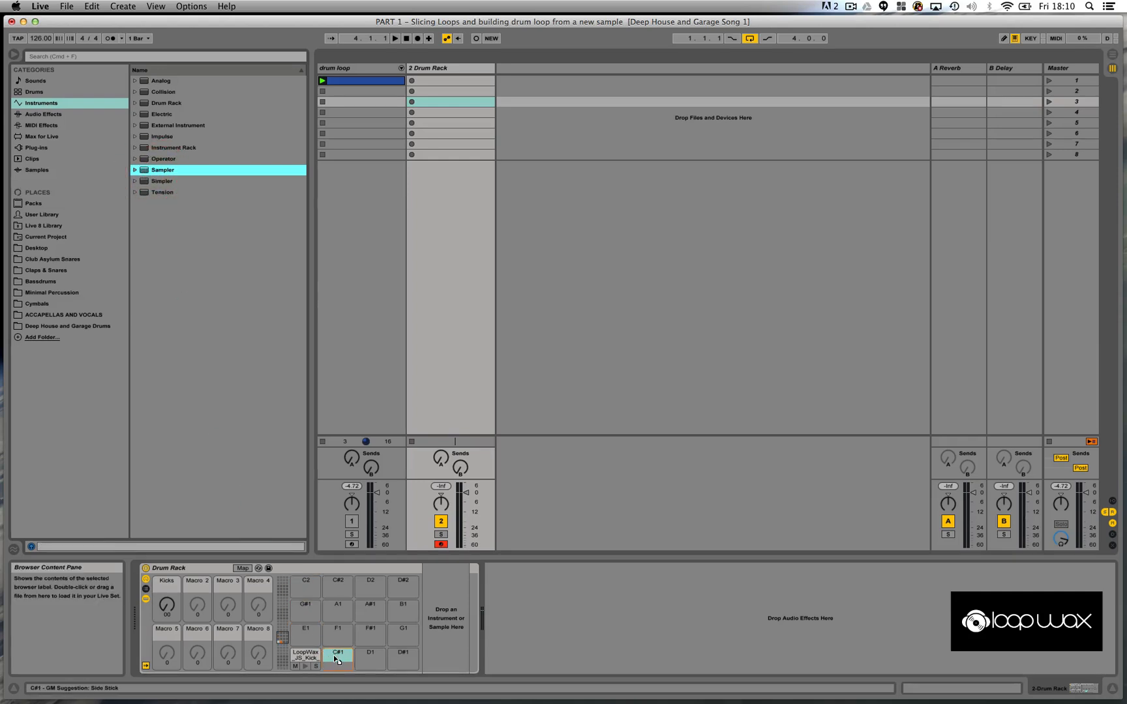
pyautogui.moveTo(334, 655); pyautogui.dragTo(337, 658)
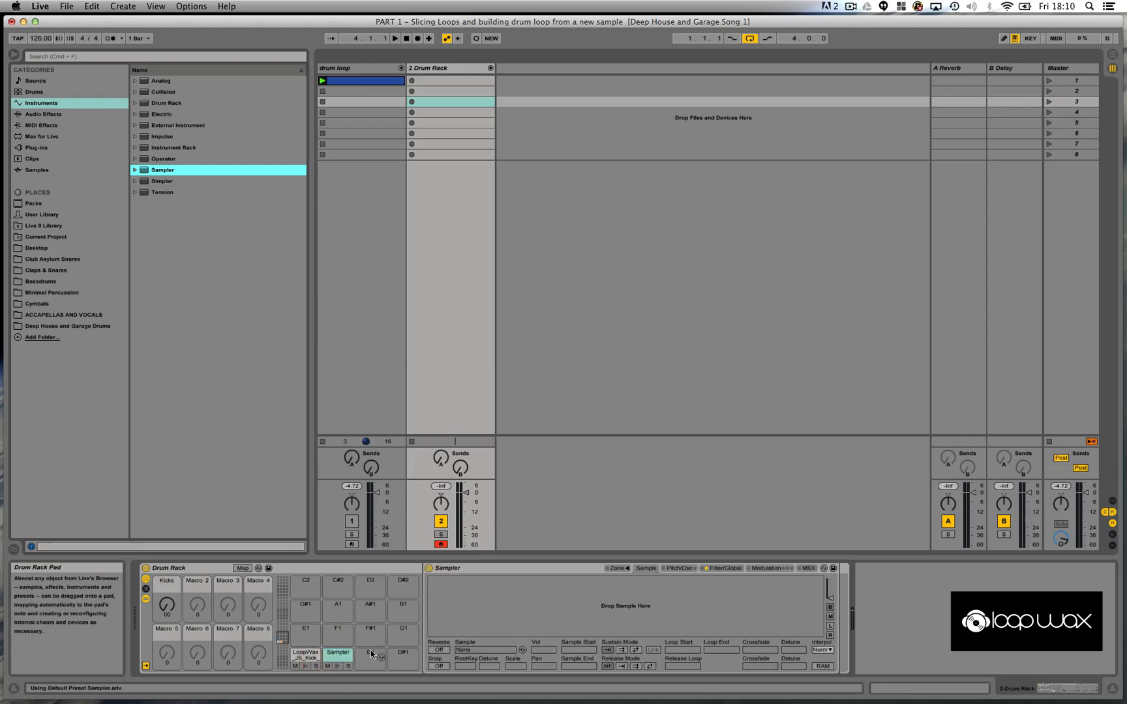
pyautogui.click(614, 569)
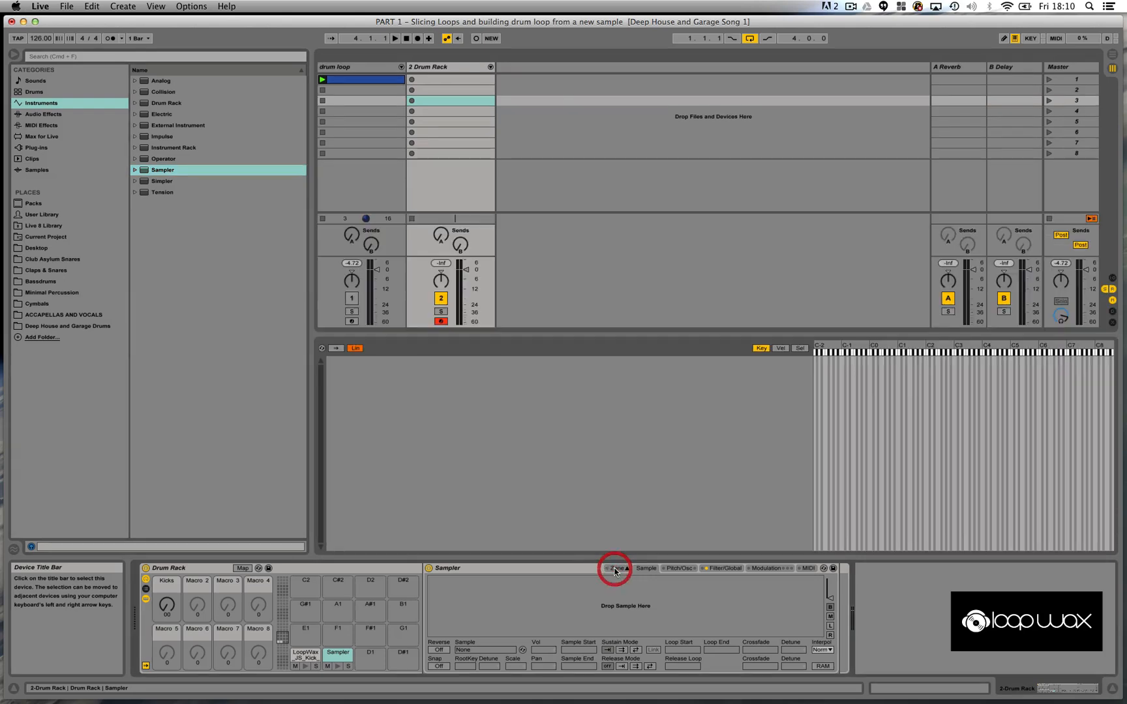
# Add LoopWax_JS_Dirt_Snr_01 to 07 from the Dirt Percussion folder to the C#1 pad Sampler's zone list
pyautogui.click(613, 570)
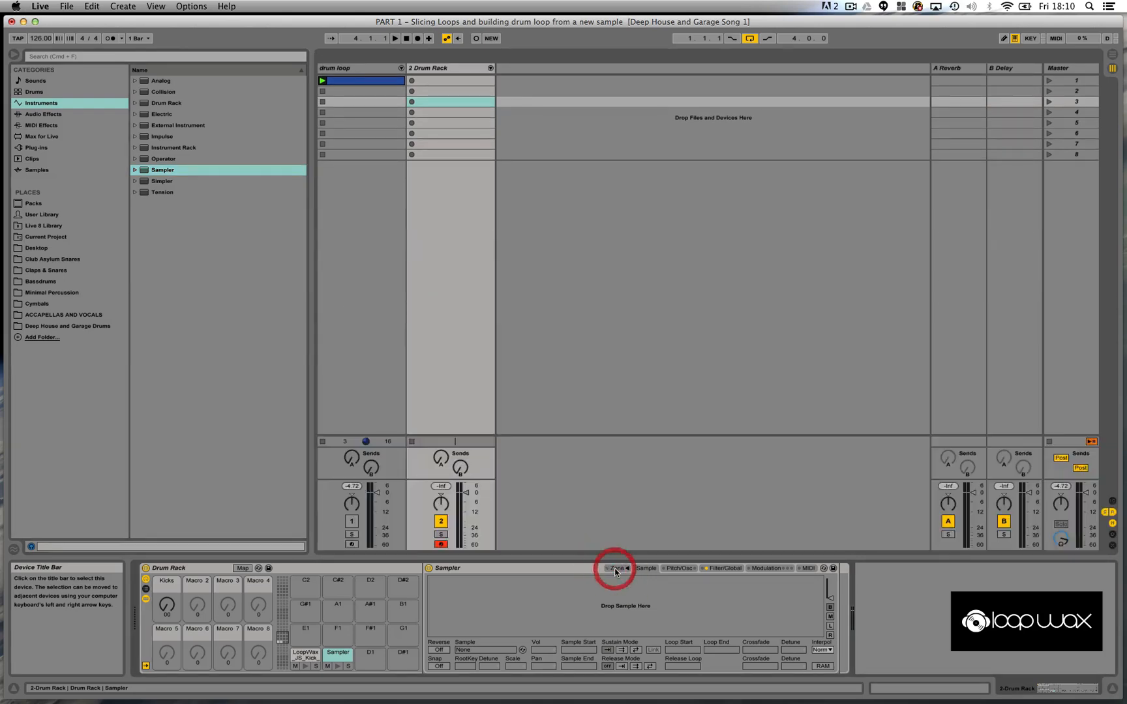
pyautogui.click(614, 570)
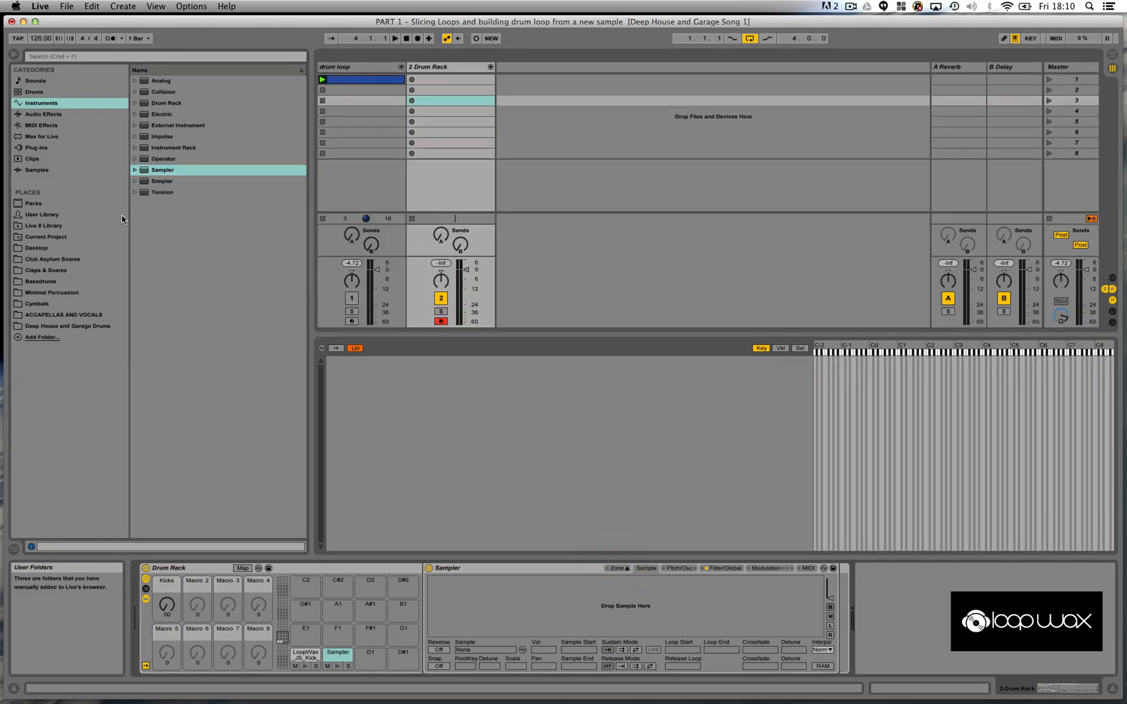
pyautogui.click(52, 326)
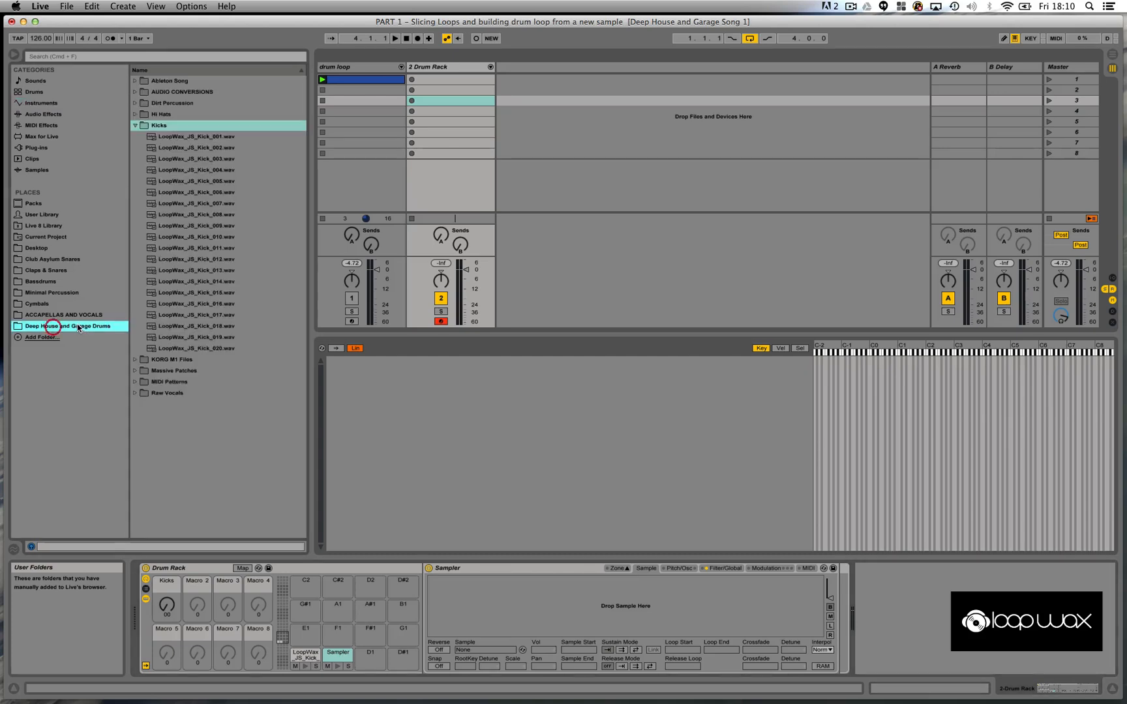
pyautogui.click(135, 125)
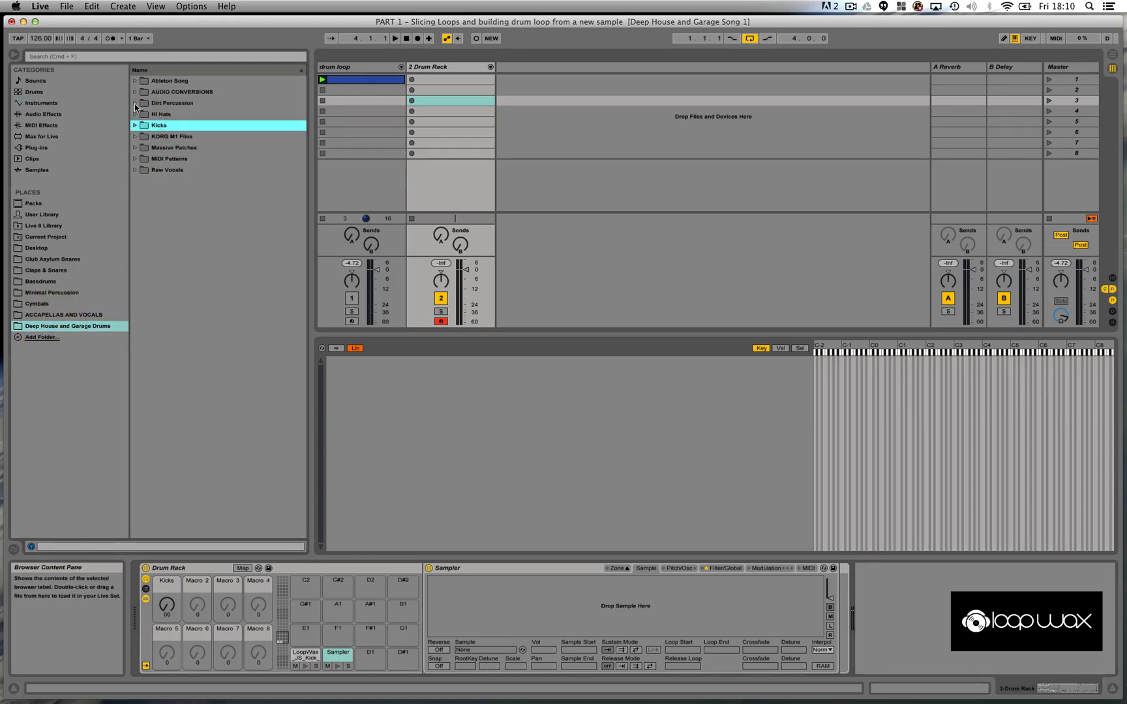
pyautogui.click(135, 103)
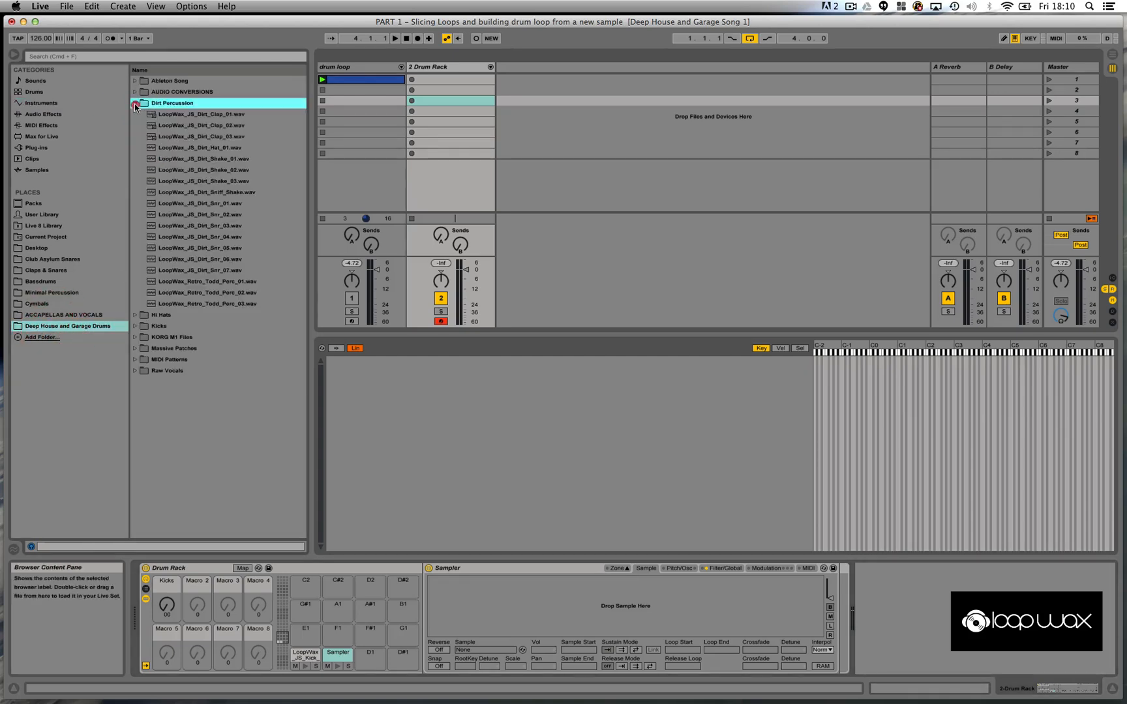
pyautogui.click(241, 203)
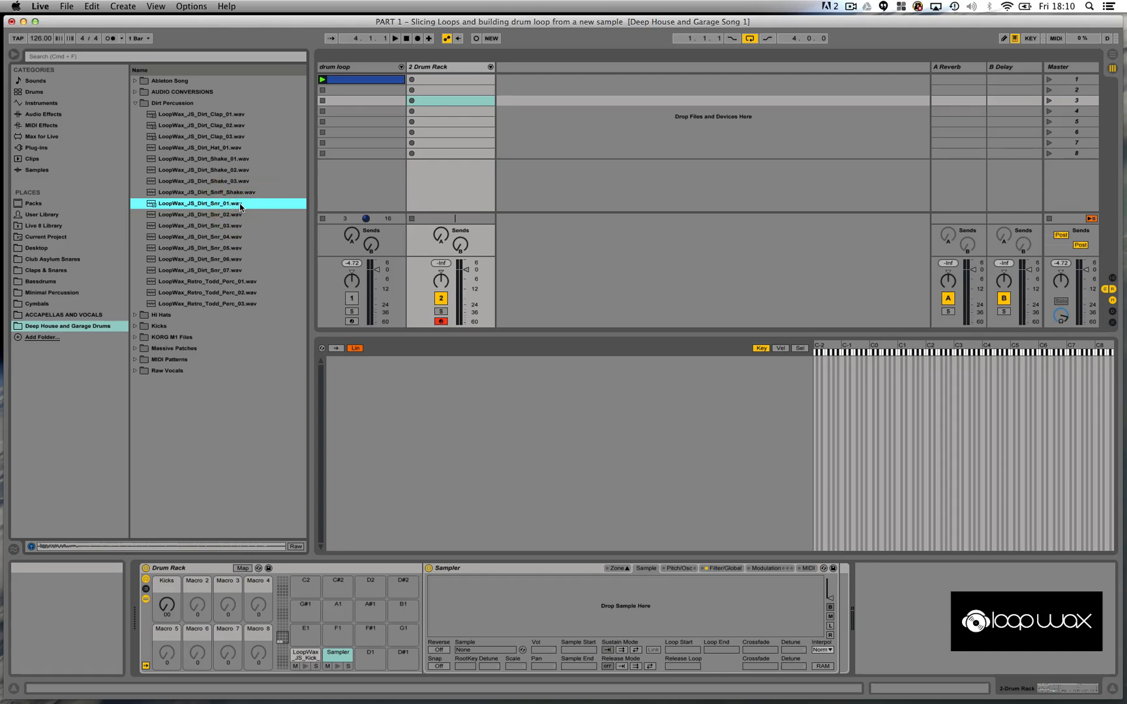
pyautogui.keyDown('shift'); pyautogui.click(234, 268); pyautogui.keyUp('shift')
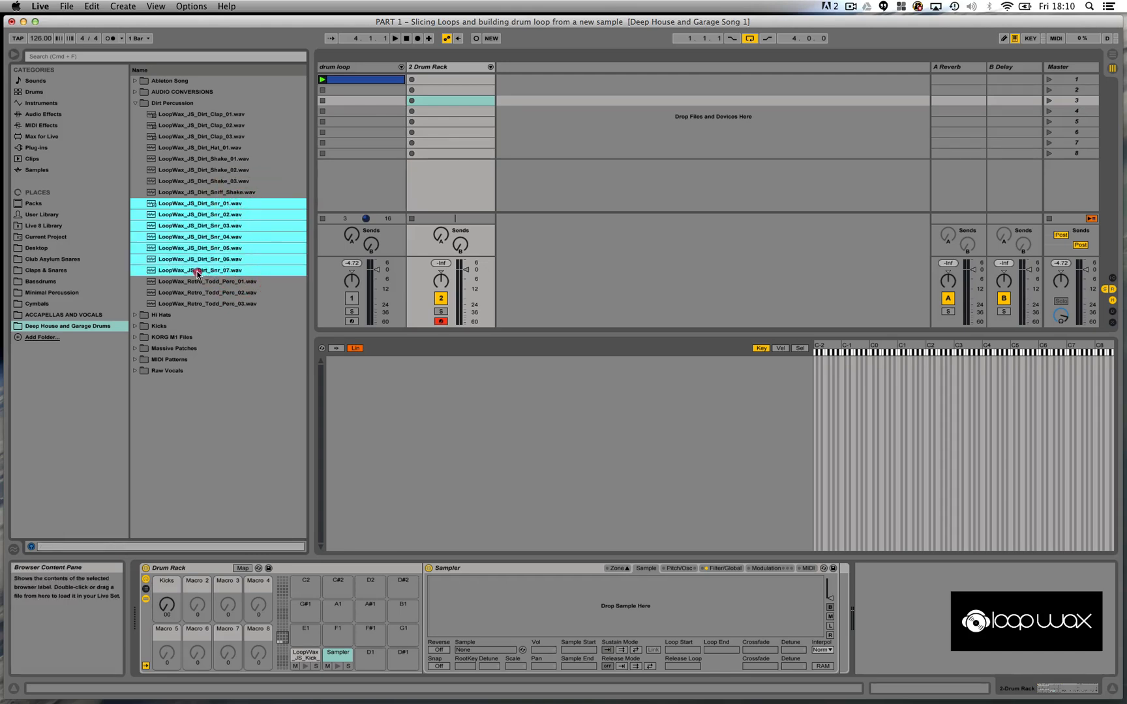
pyautogui.moveTo(198, 275); pyautogui.dragTo(566, 455)
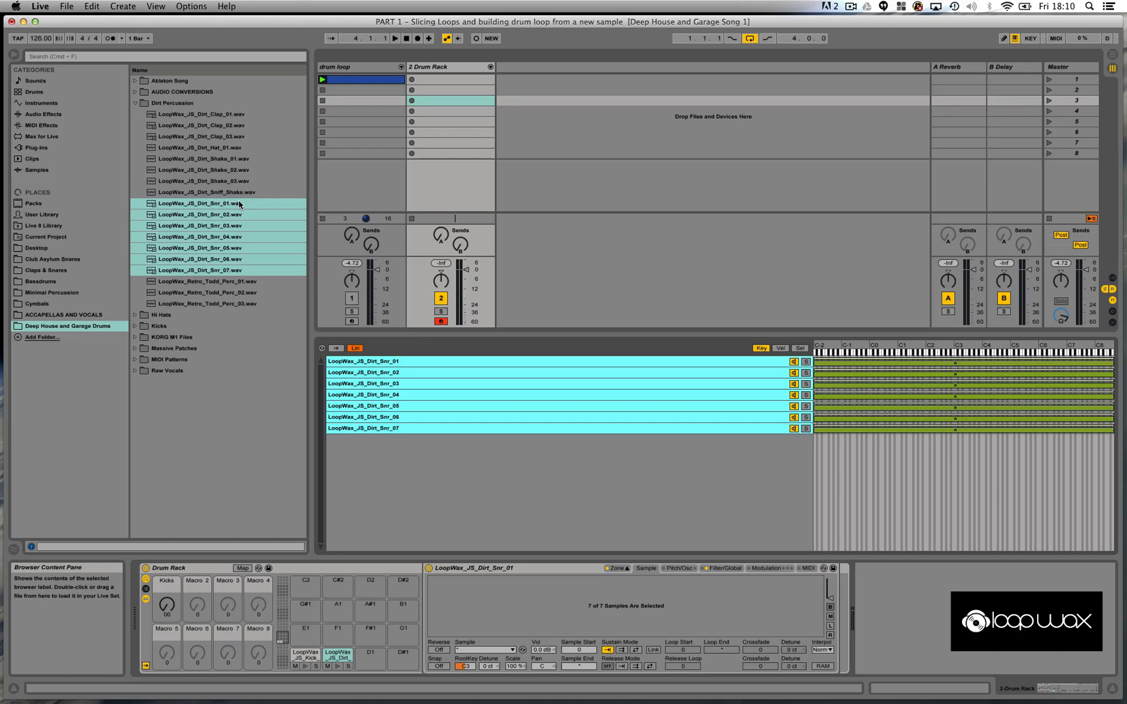
# Add LoopWax_JS_Dirt_Clap_01 to 03 below the snare samples in the same Sampler's zone list
pyautogui.click(236, 115)
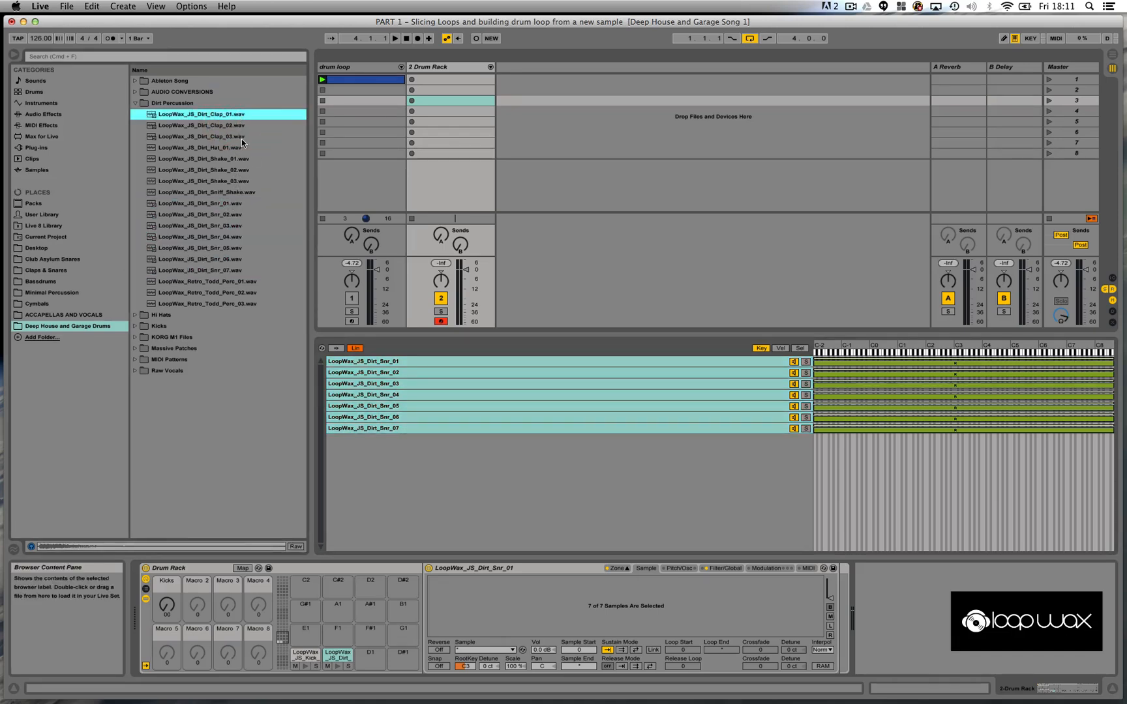
pyautogui.keyDown('shift'); pyautogui.click(241, 139); pyautogui.keyUp('shift')
pyautogui.moveTo(200, 136); pyautogui.dragTo(466, 449)
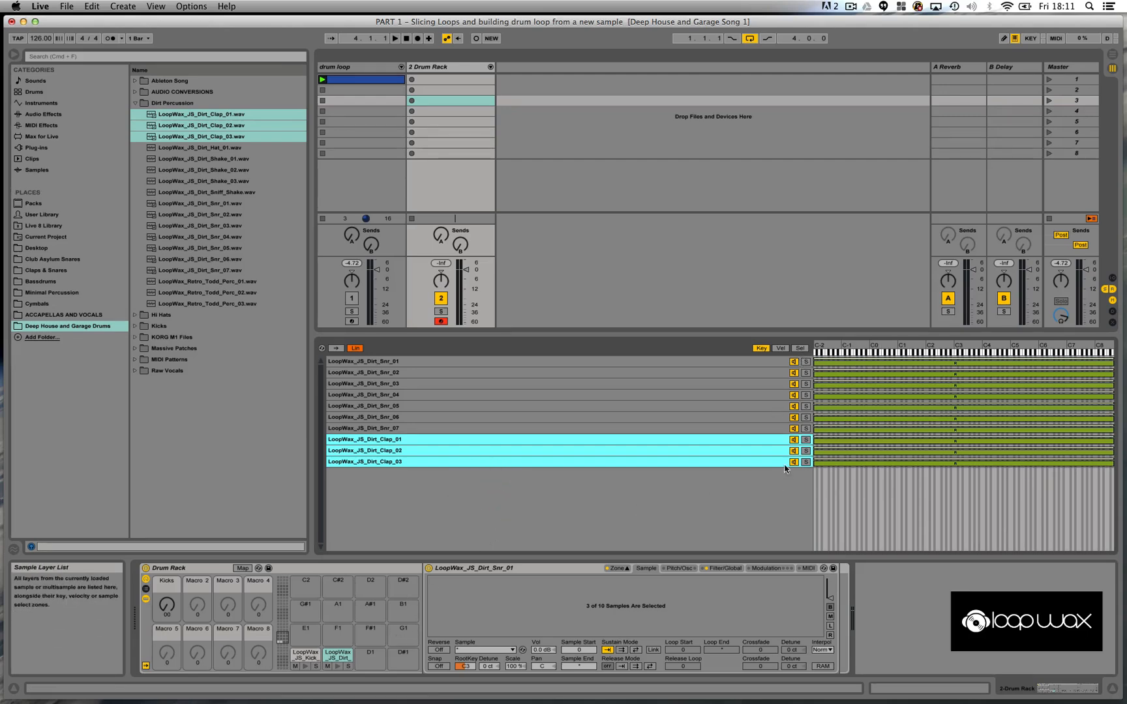
# Distribute the snare and clap samples' select ranges equally and map the sample selector to Macro 2
pyautogui.click(802, 349)
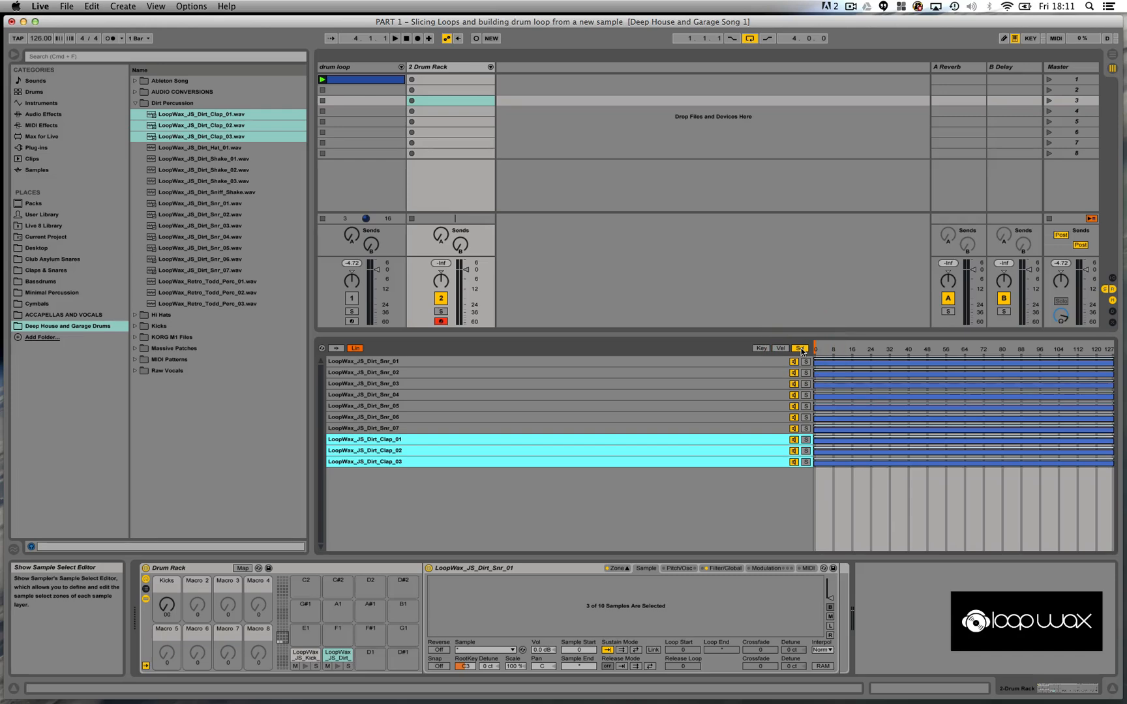
pyautogui.rightClick(829, 366)
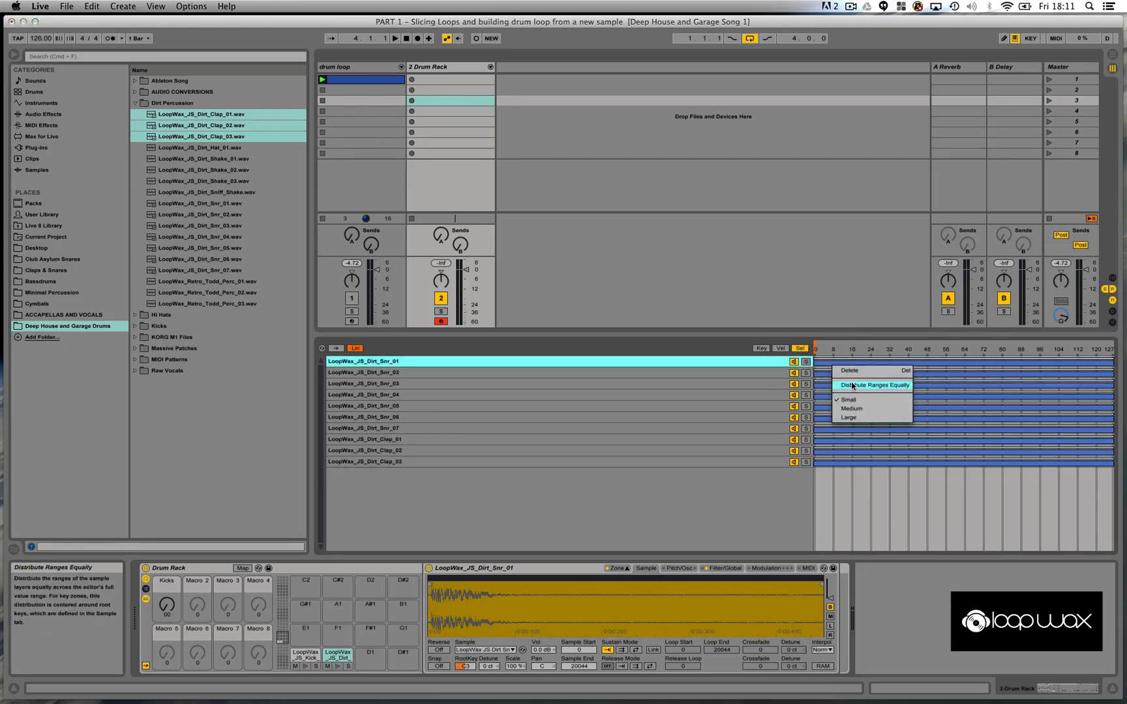
pyautogui.click(851, 385)
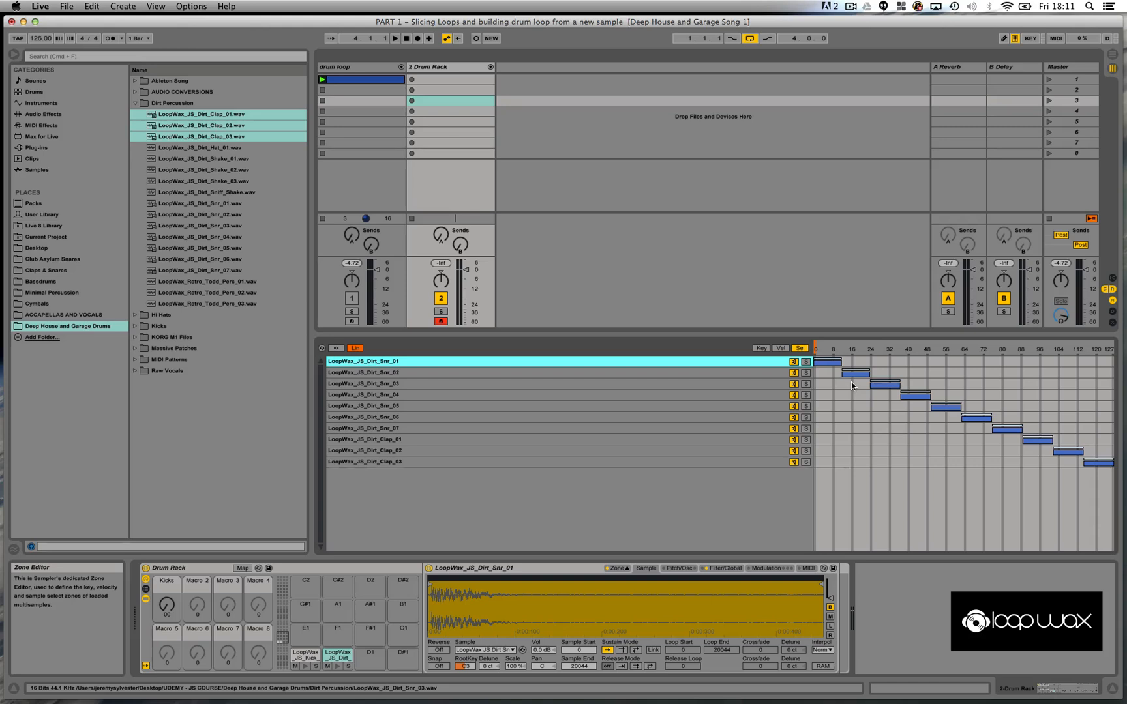
pyautogui.rightClick(815, 353)
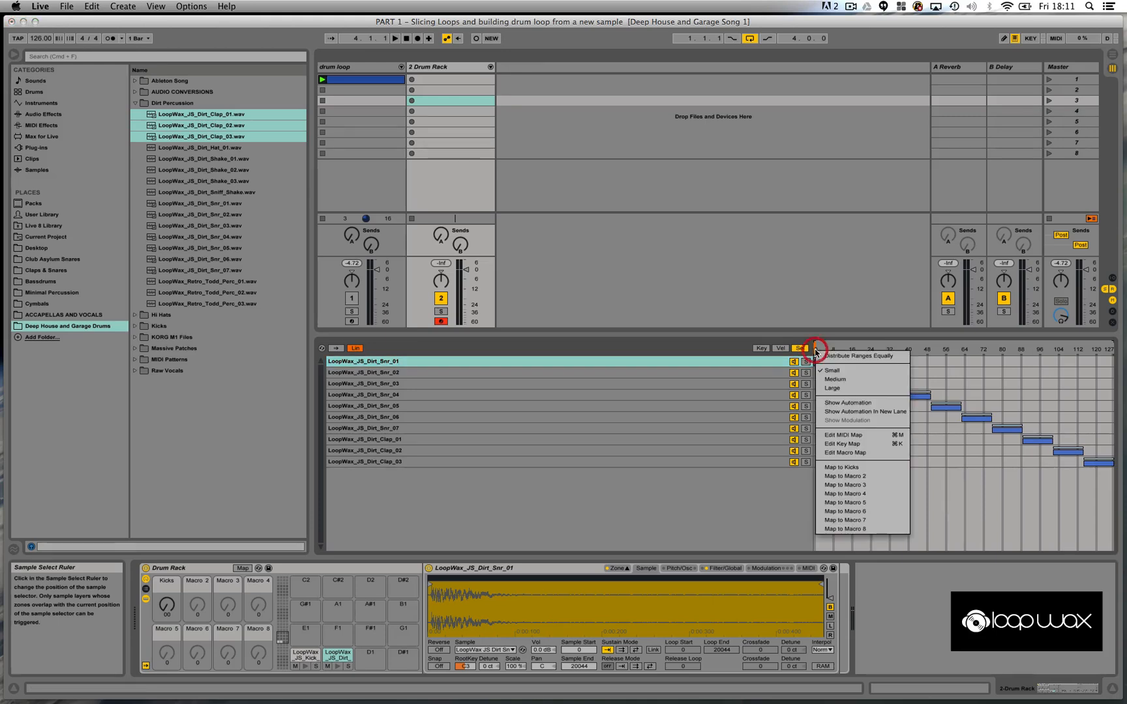
pyautogui.click(865, 476)
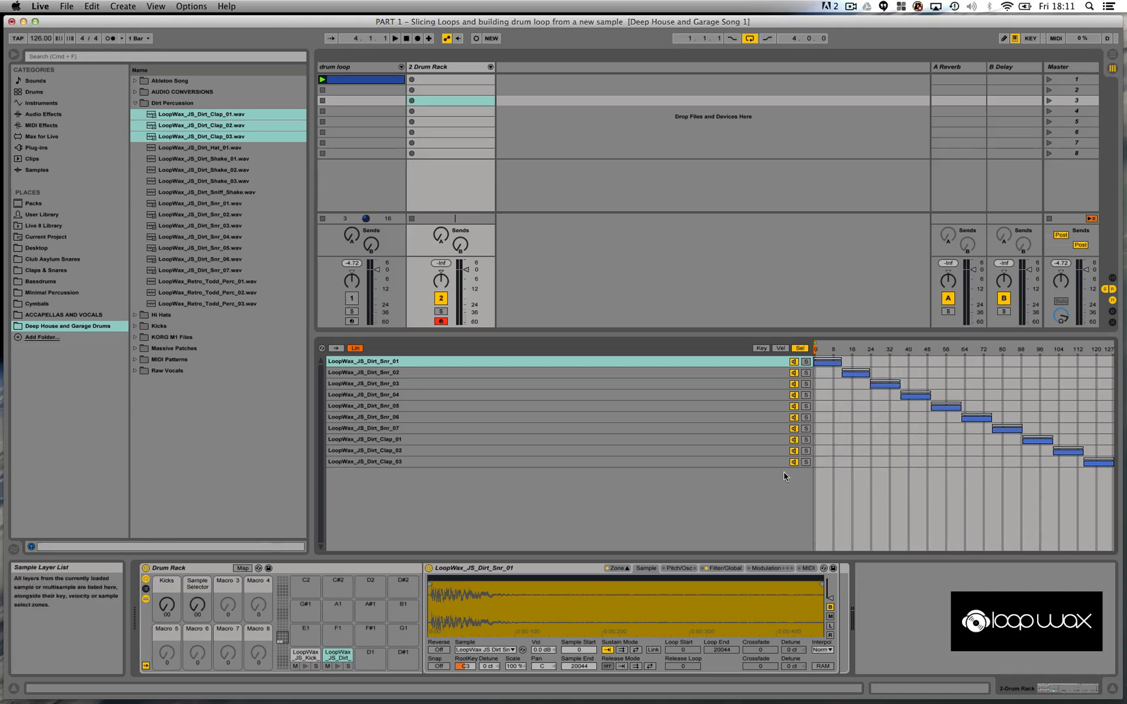
# Rename the Drum Rack's second macro as Claps Snares and turn its knob down to 0
pyautogui.click(199, 590)
pyautogui.rightClick(199, 589)
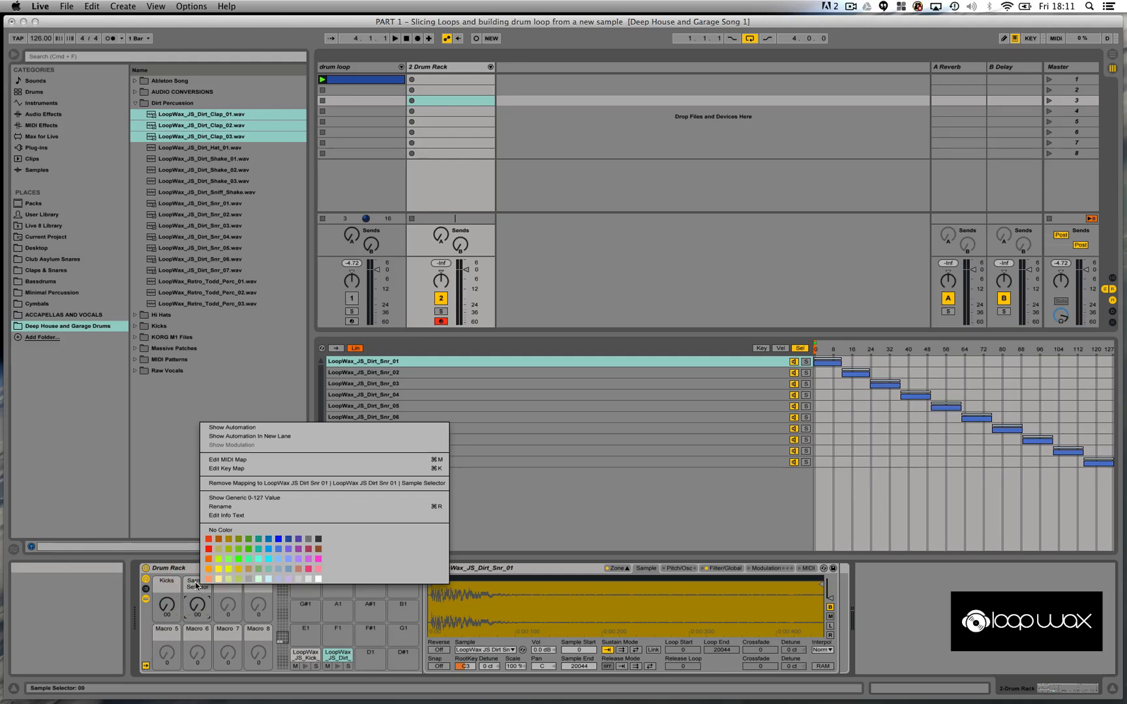
pyautogui.click(195, 583)
pyautogui.rightClick(195, 583)
pyautogui.click(234, 505)
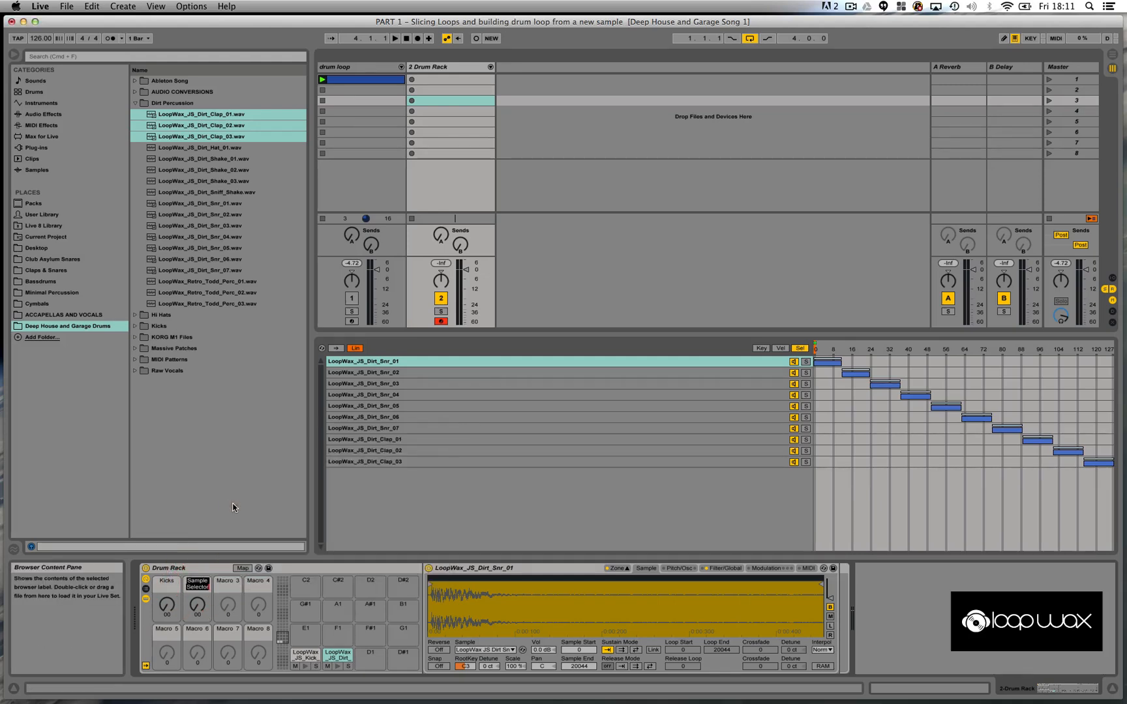
pyautogui.write('Claps Snares')
pyautogui.press('Return')
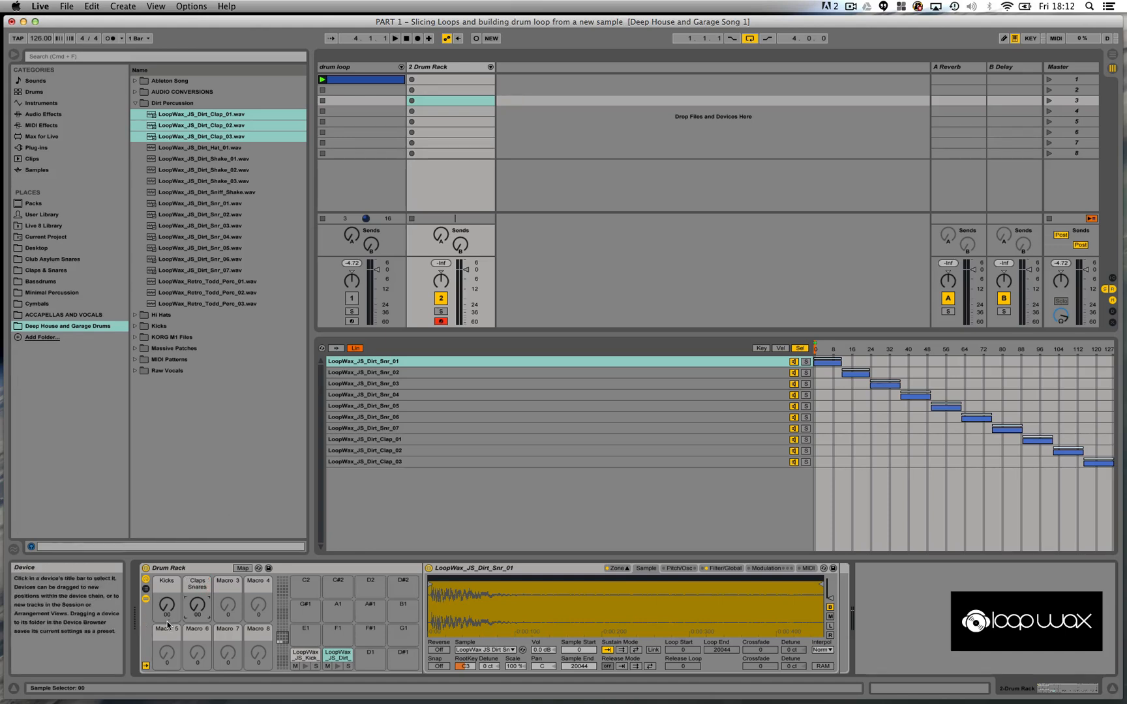
pyautogui.moveTo(198, 606)
pyautogui.mouseDown()
pyautogui.moveTo(199, 581)
pyautogui.moveTo(197, 656)
pyautogui.mouseUp()
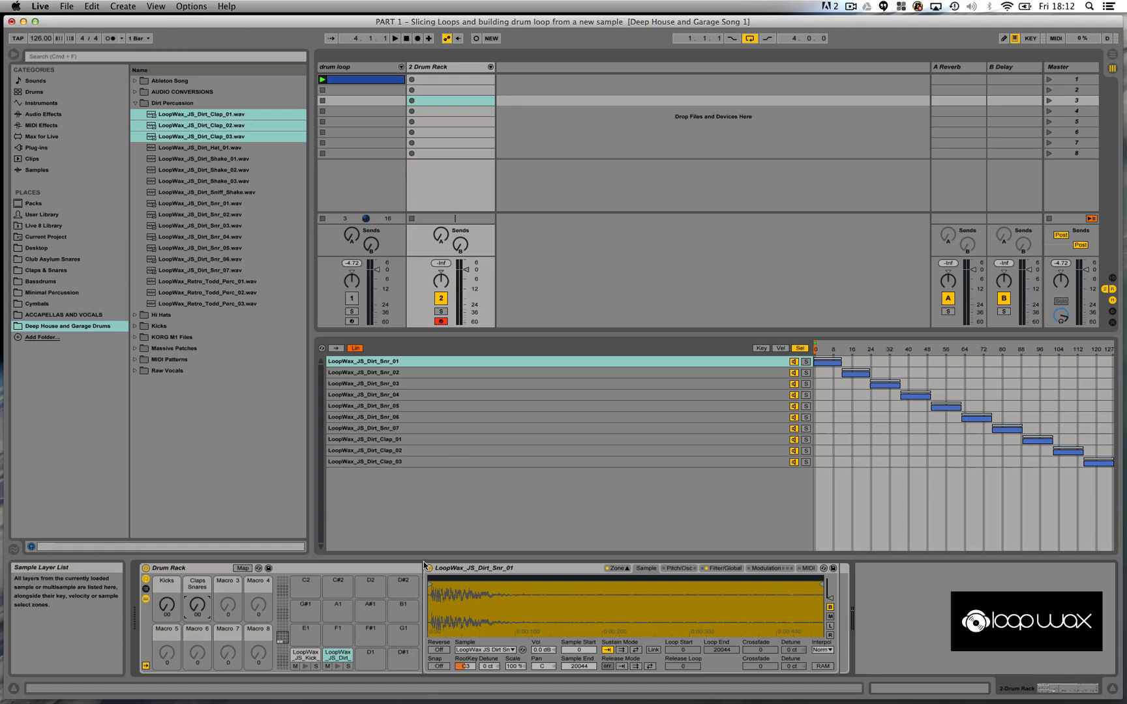
# Load a third Sampler onto the Drum Rack's D1 pad and open its zone editor
pyautogui.click(368, 658)
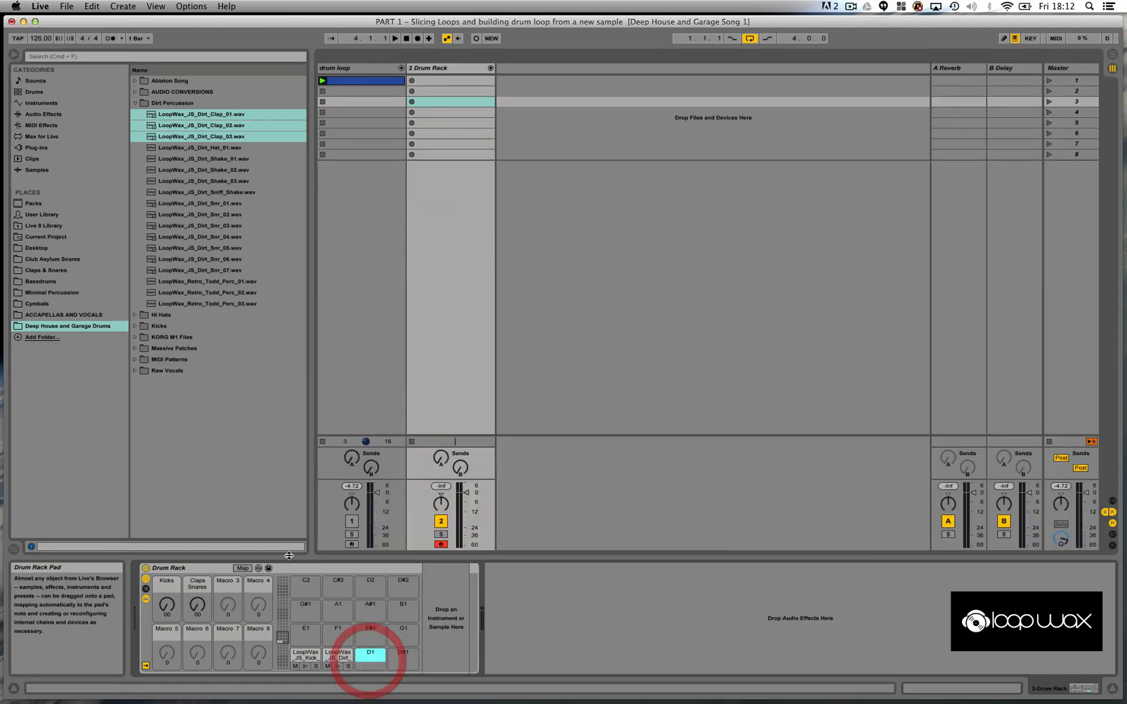
pyautogui.click(66, 102)
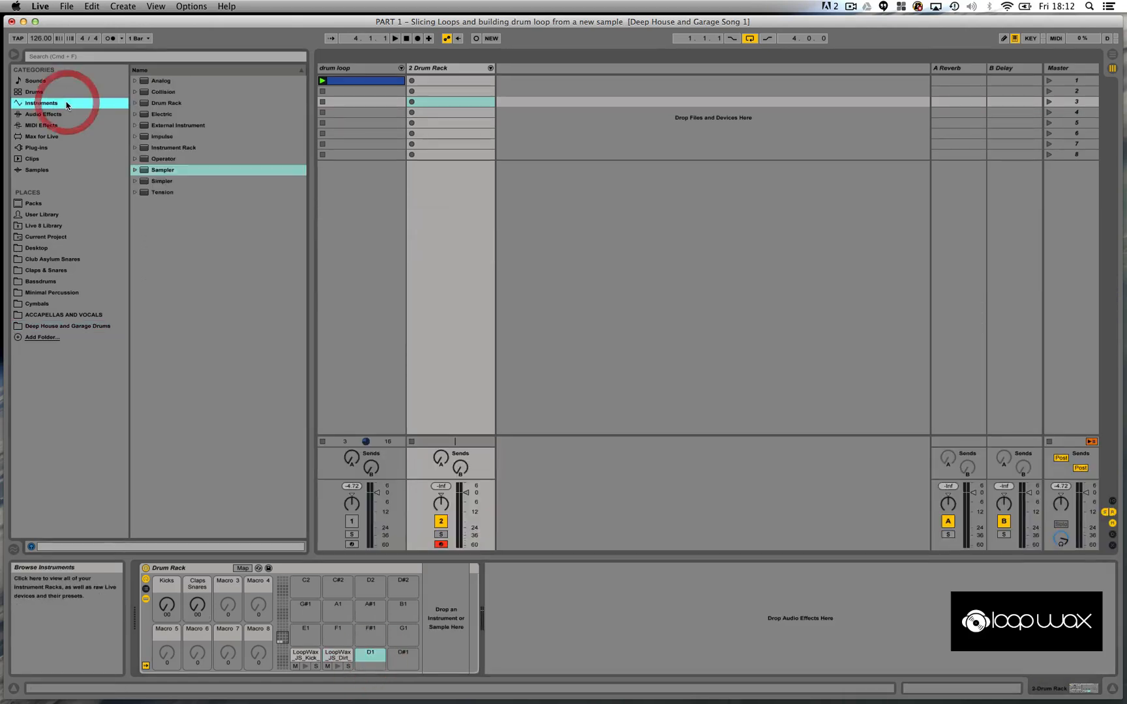
pyautogui.click(145, 172)
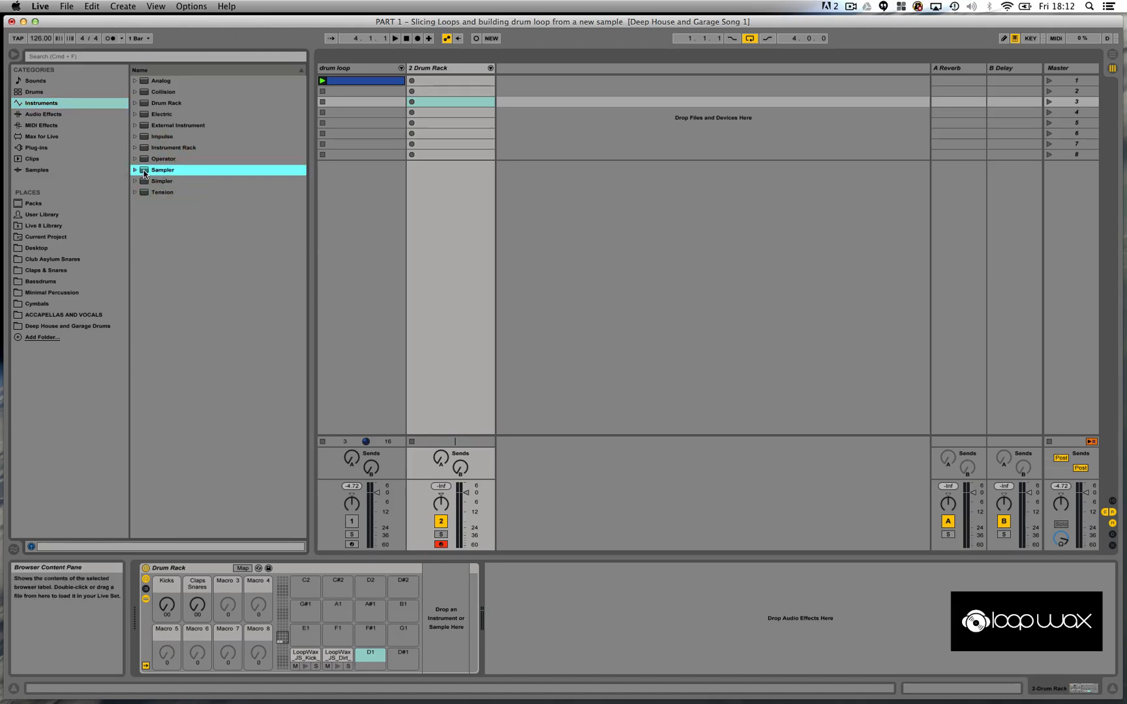
pyautogui.moveTo(144, 172); pyautogui.dragTo(376, 656)
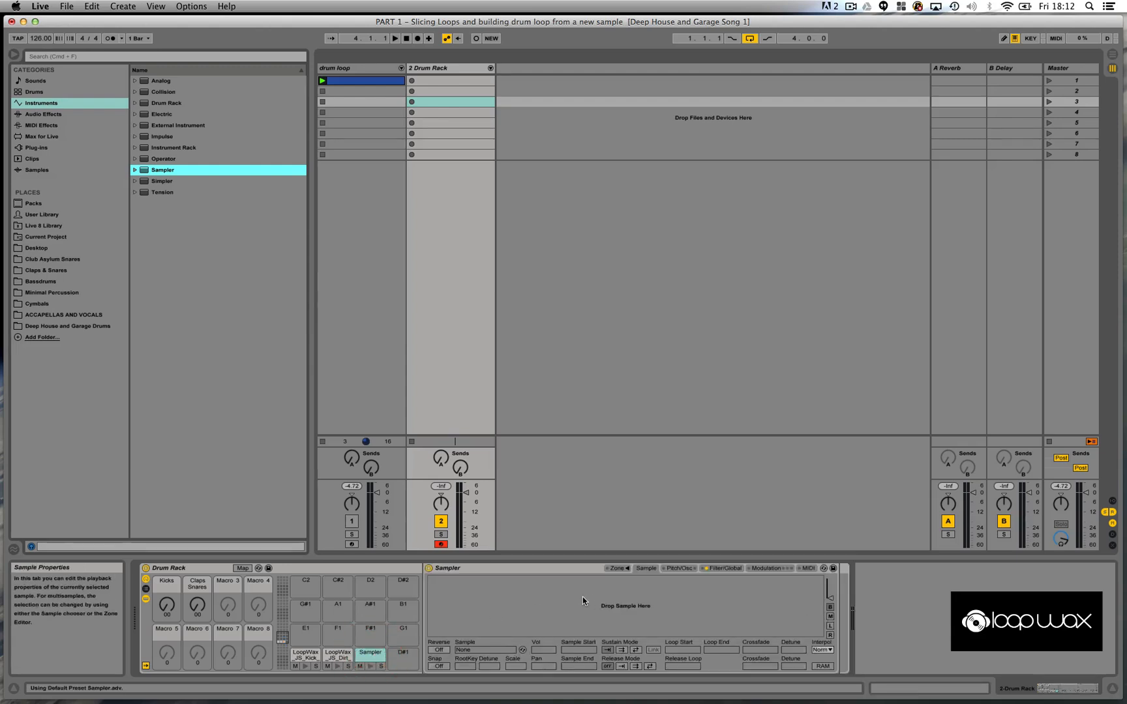
pyautogui.click(618, 570)
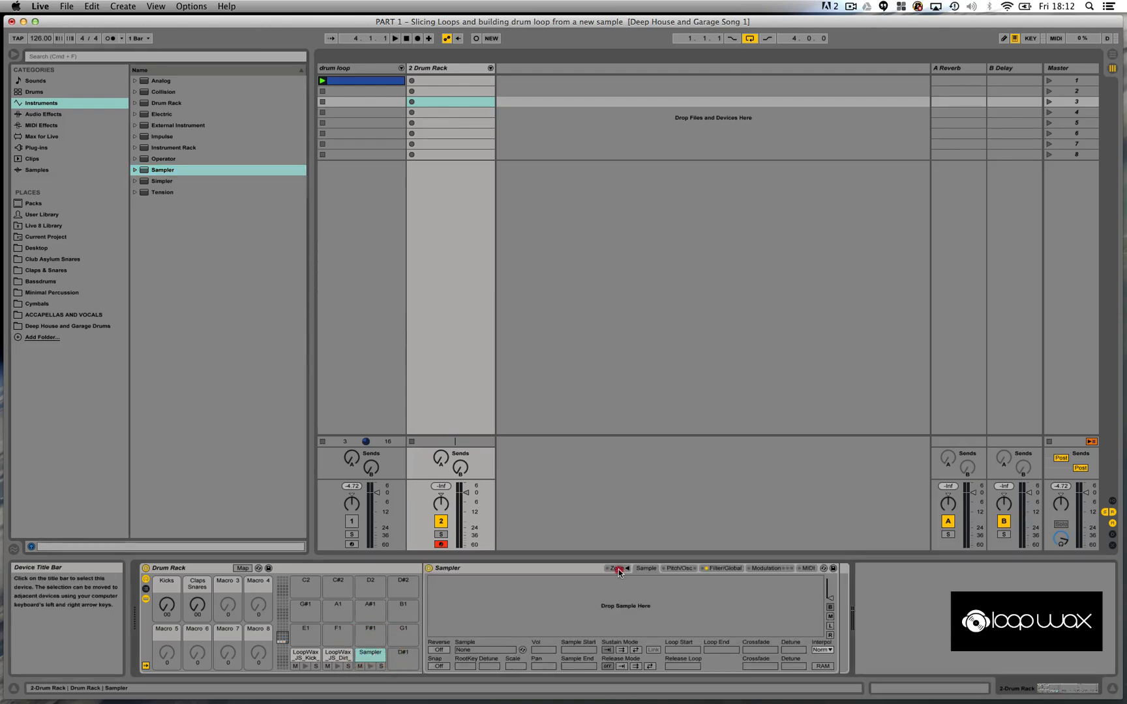
# Add LoopWax_JS_Dirt_Shake_01 to 03 and LoopWax_JS_Dirt_Sniff_Shake to the D1 pad Sampler's zone list
pyautogui.click(88, 324)
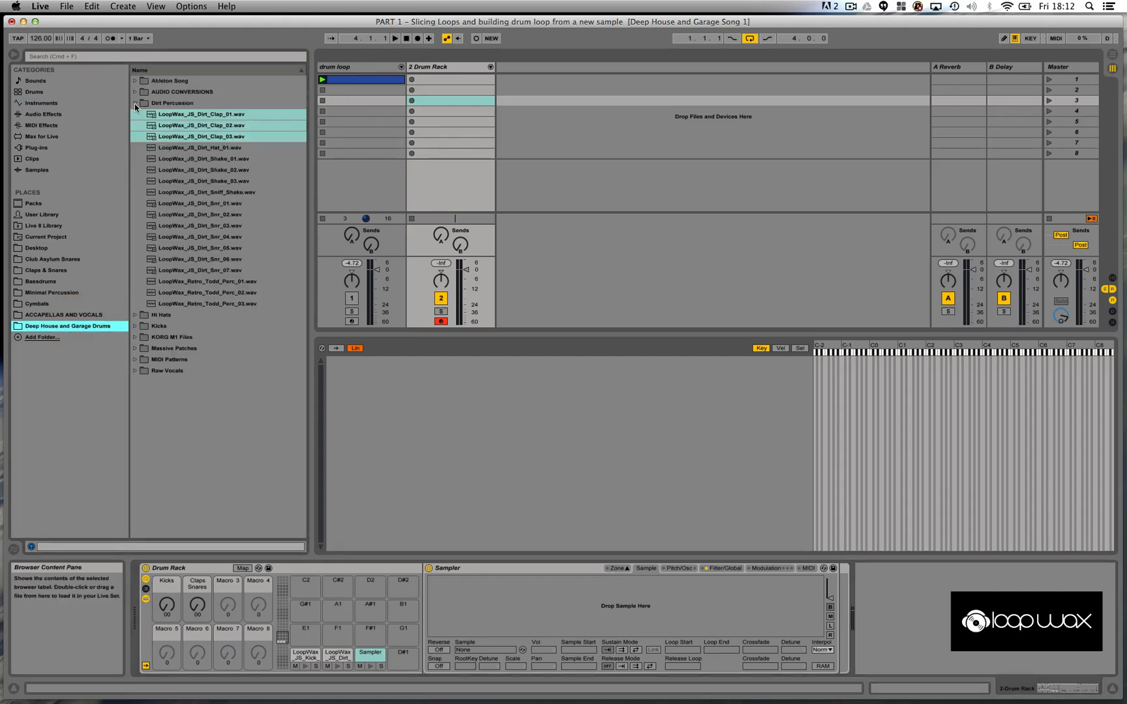
pyautogui.click(224, 160)
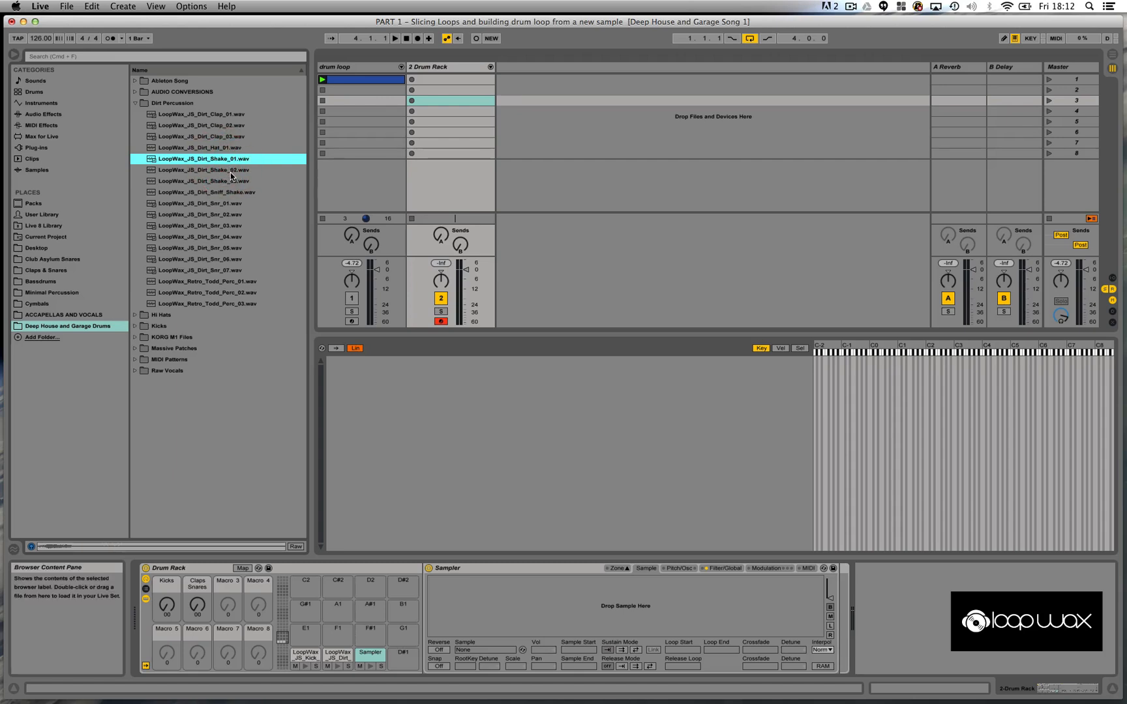
pyautogui.keyDown('shift'); pyautogui.click(233, 180); pyautogui.keyUp('shift')
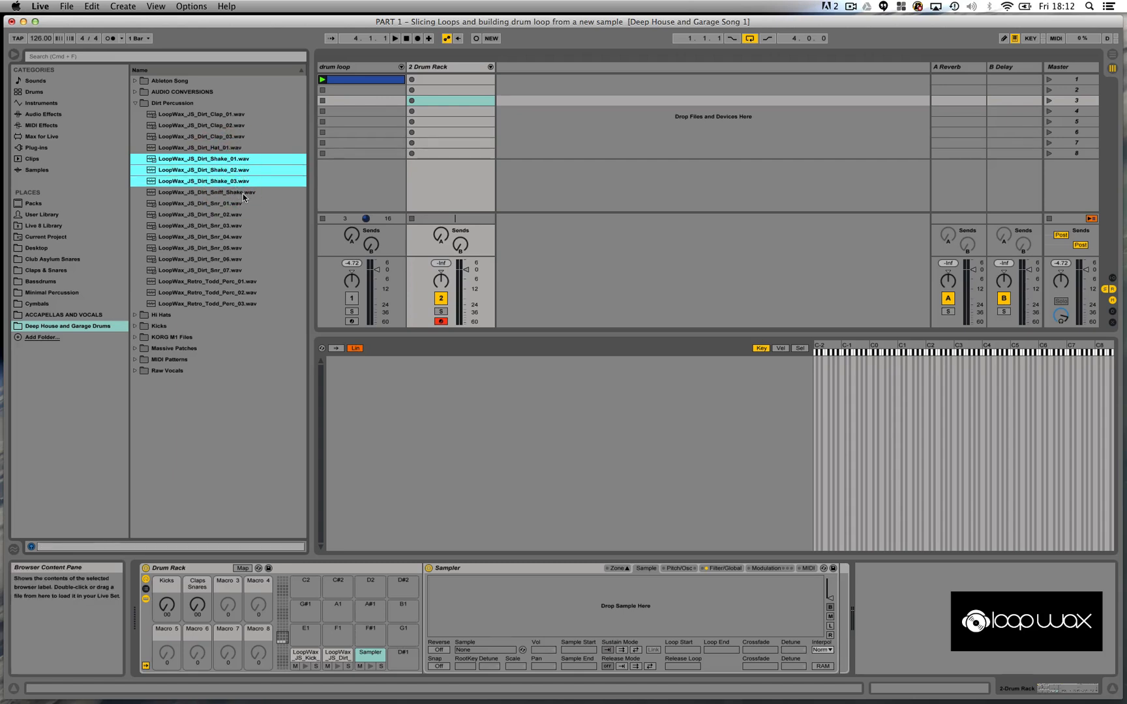
pyautogui.keyDown('shift'); pyautogui.click(243, 194); pyautogui.keyUp('shift')
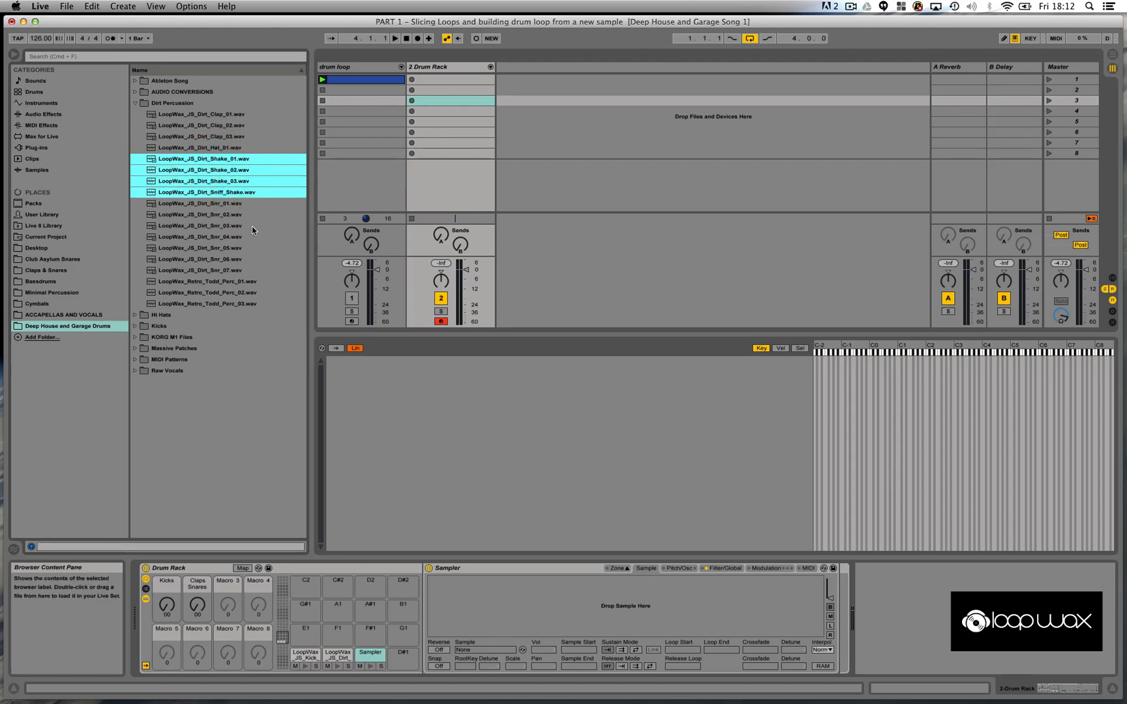
pyautogui.moveTo(199, 193); pyautogui.dragTo(436, 399)
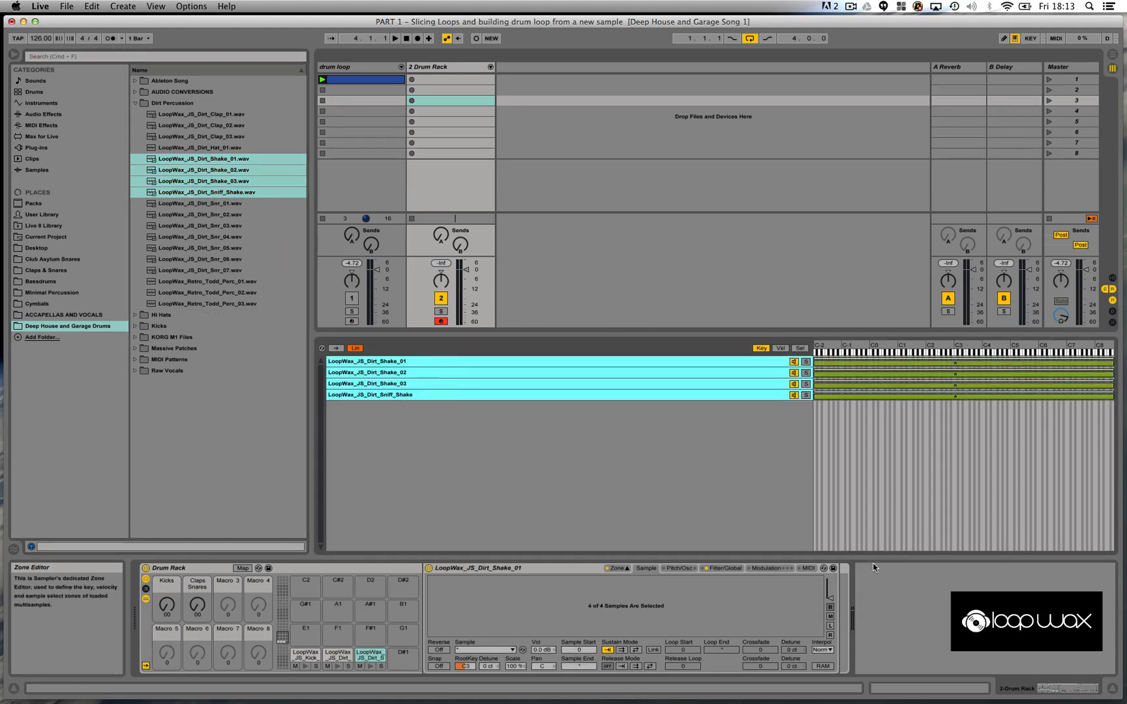
# Distribute the shaker samples' select ranges equally and map the sample selector to Macro 3
pyautogui.click(799, 348)
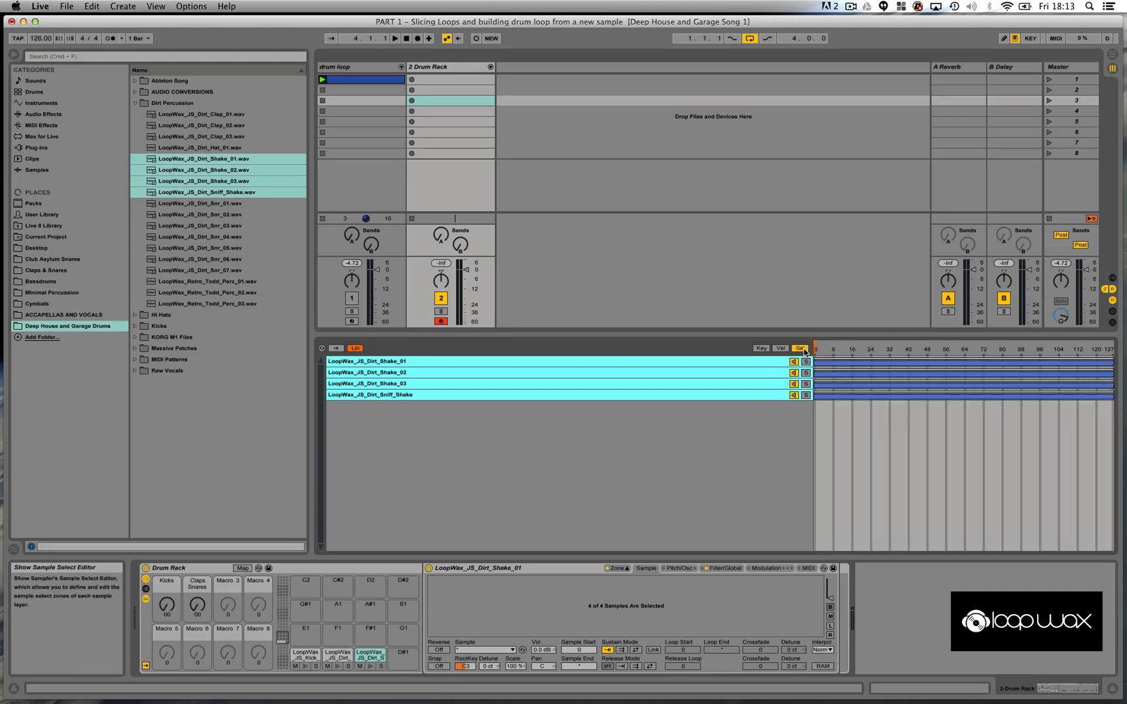
pyautogui.rightClick(837, 363)
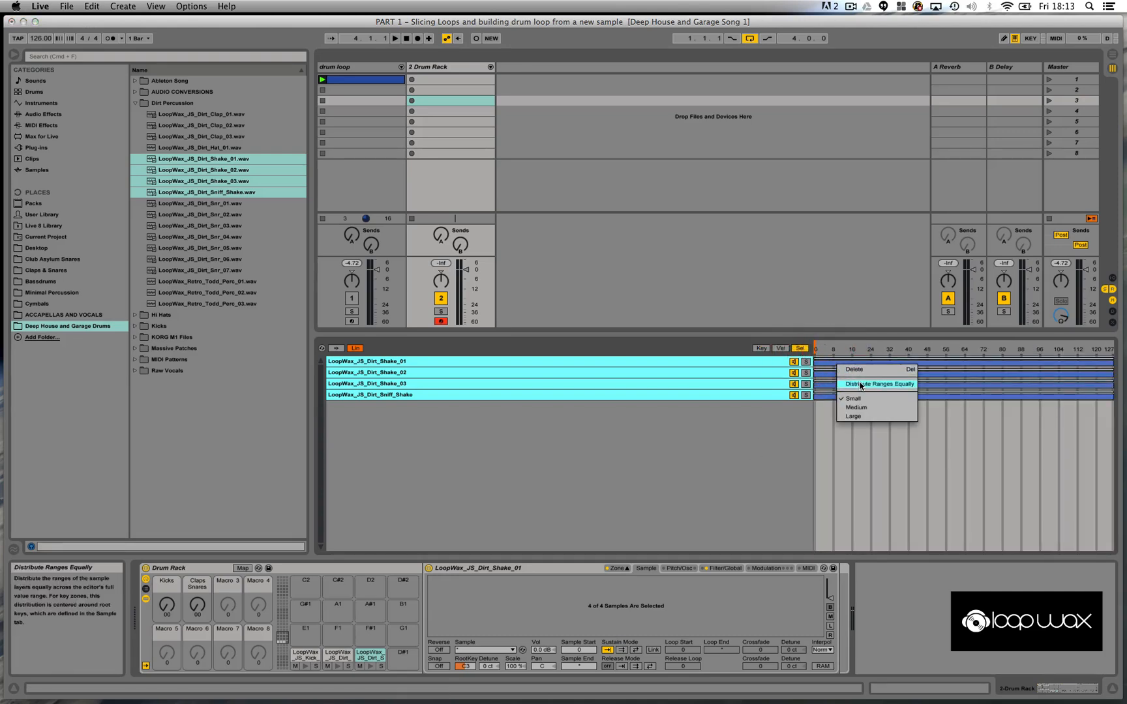
pyautogui.click(860, 385)
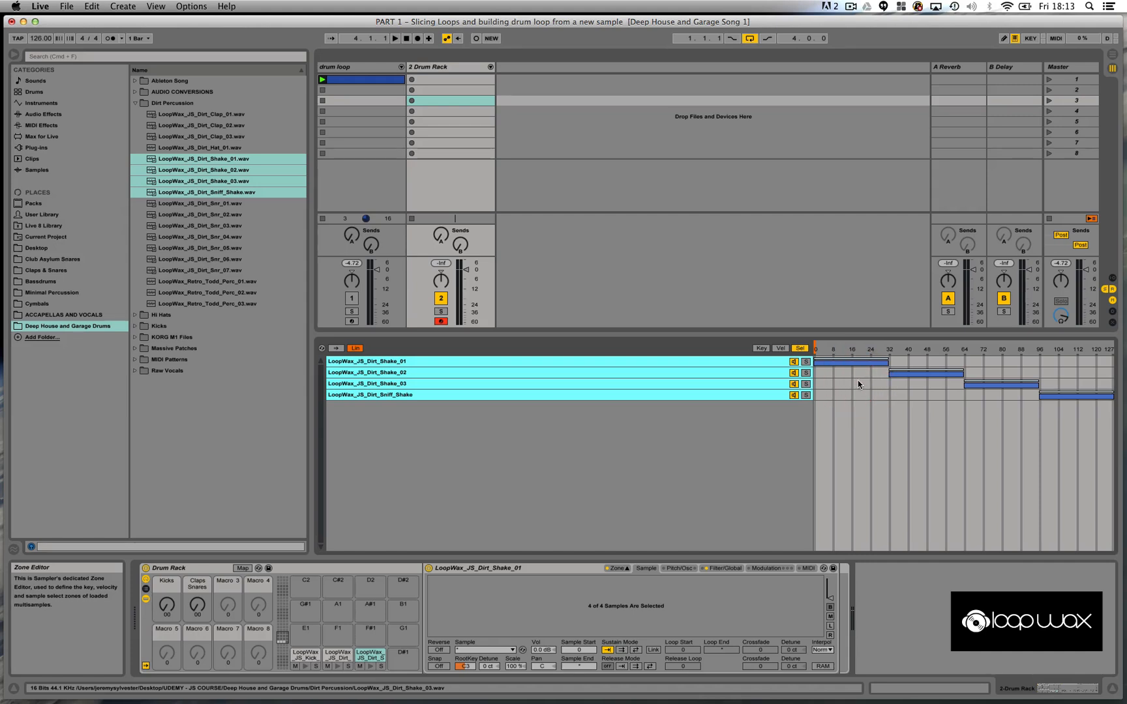
pyautogui.rightClick(815, 353)
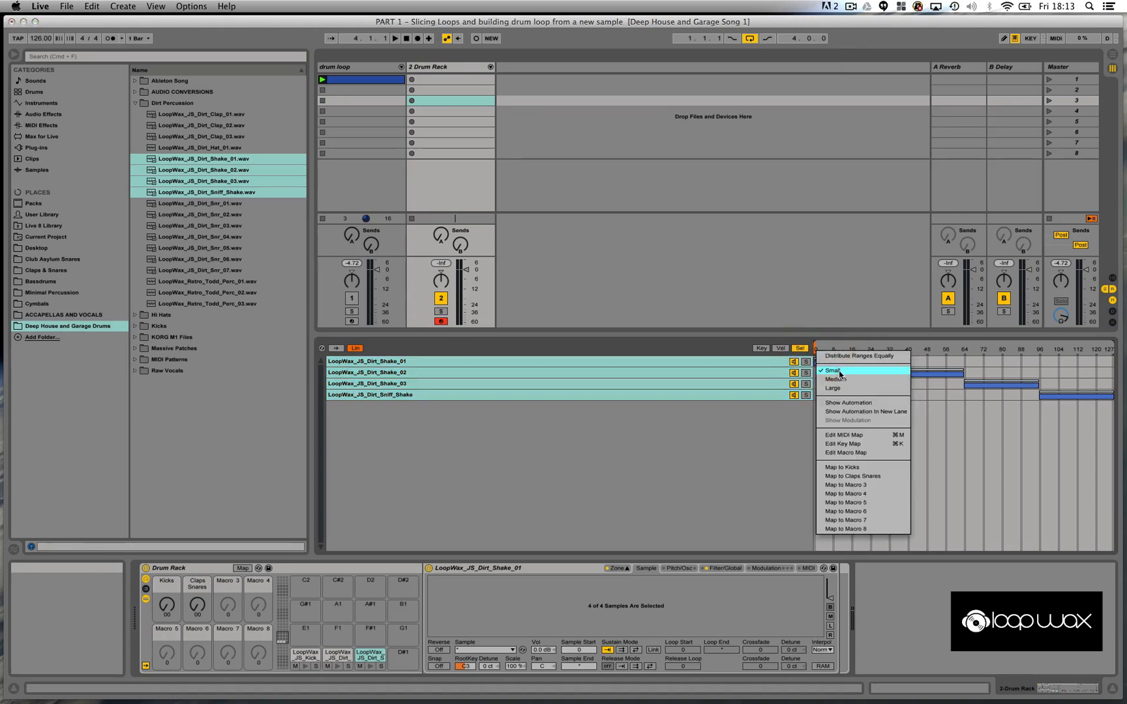
pyautogui.click(868, 485)
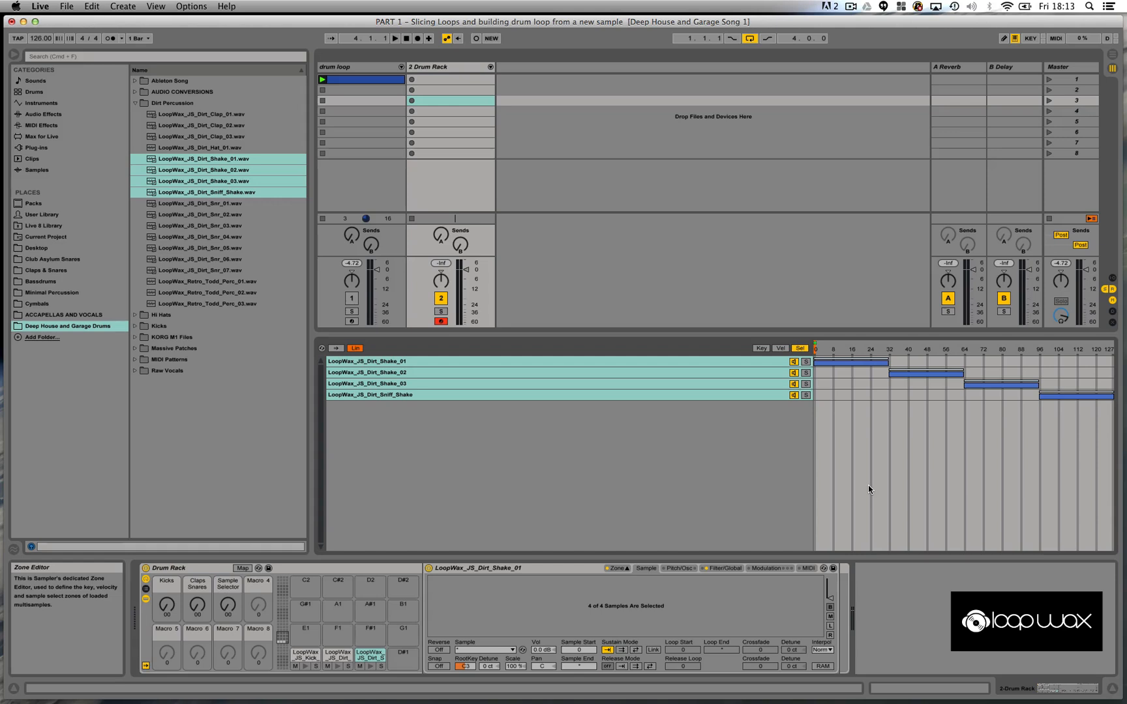
# Rename the Drum Rack's third macro, Sample Selector, as Shakers
pyautogui.click(231, 589)
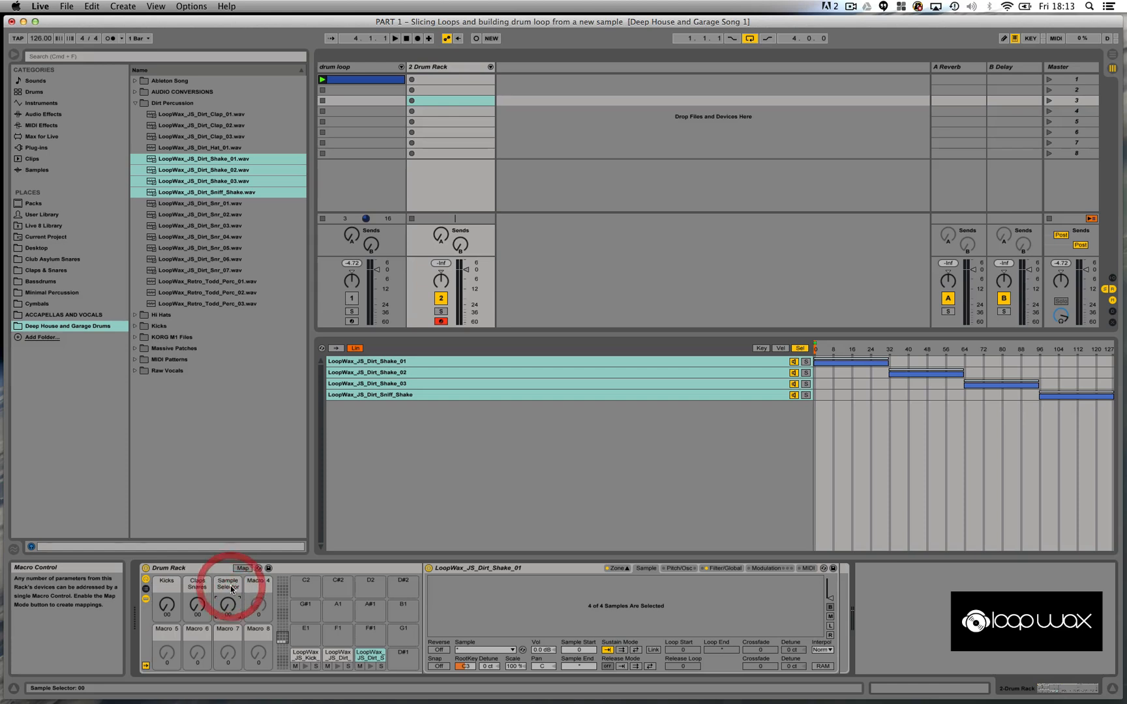
pyautogui.rightClick(232, 589)
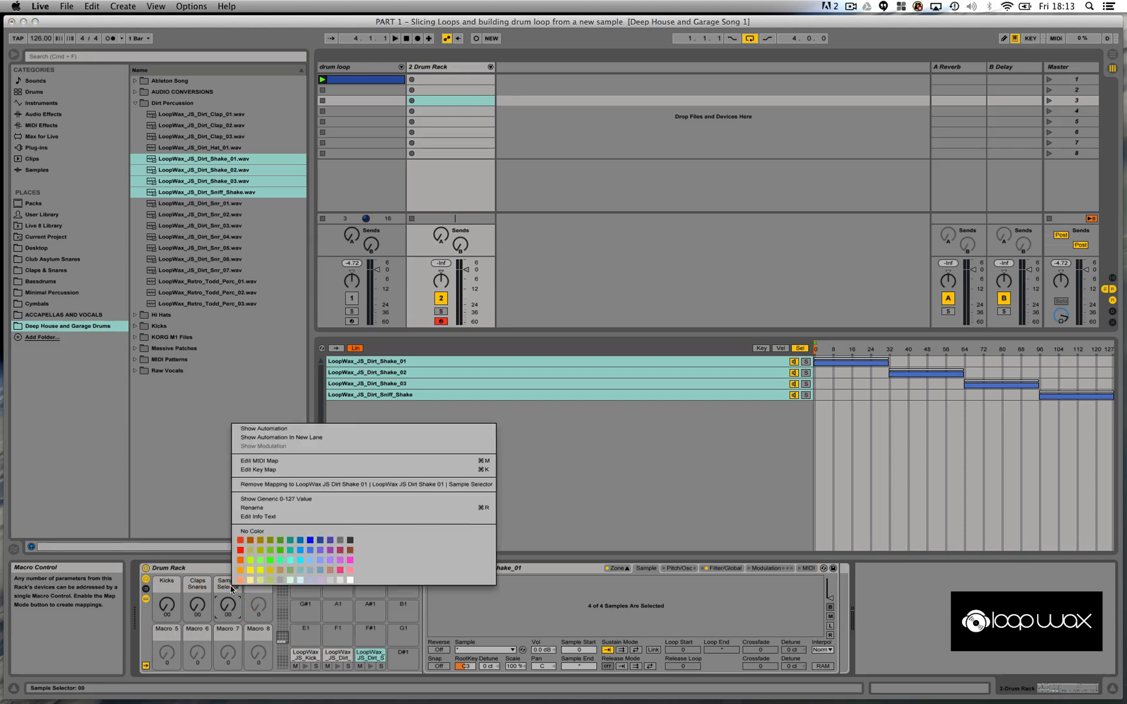
pyautogui.click(253, 508)
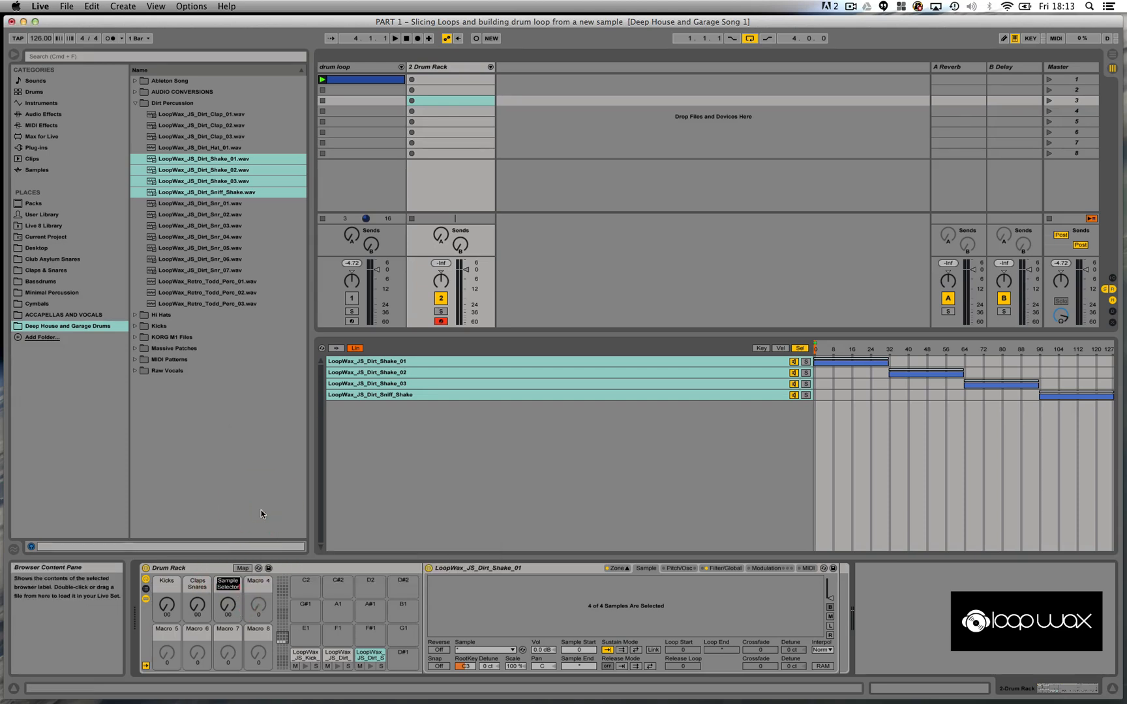
pyautogui.write('Shakers')
pyautogui.press('Return')
# Load a fourth Sampler onto the Drum Rack's D#1 pad and open its zone editor
pyautogui.click(399, 661)
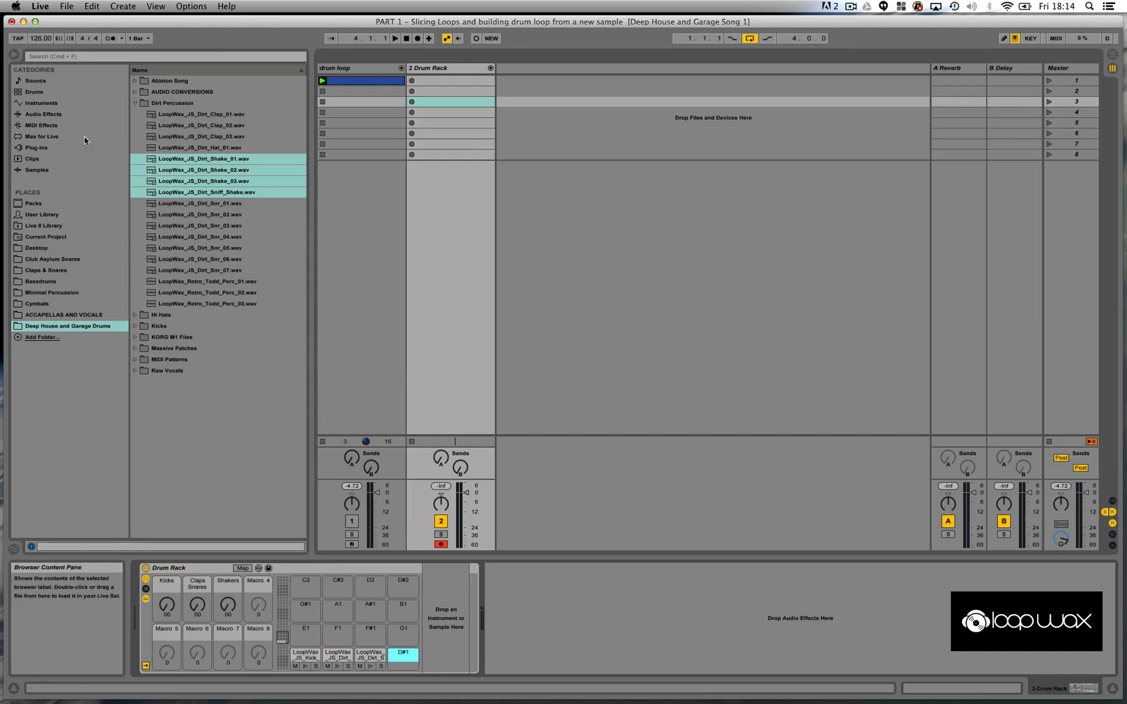
pyautogui.click(68, 103)
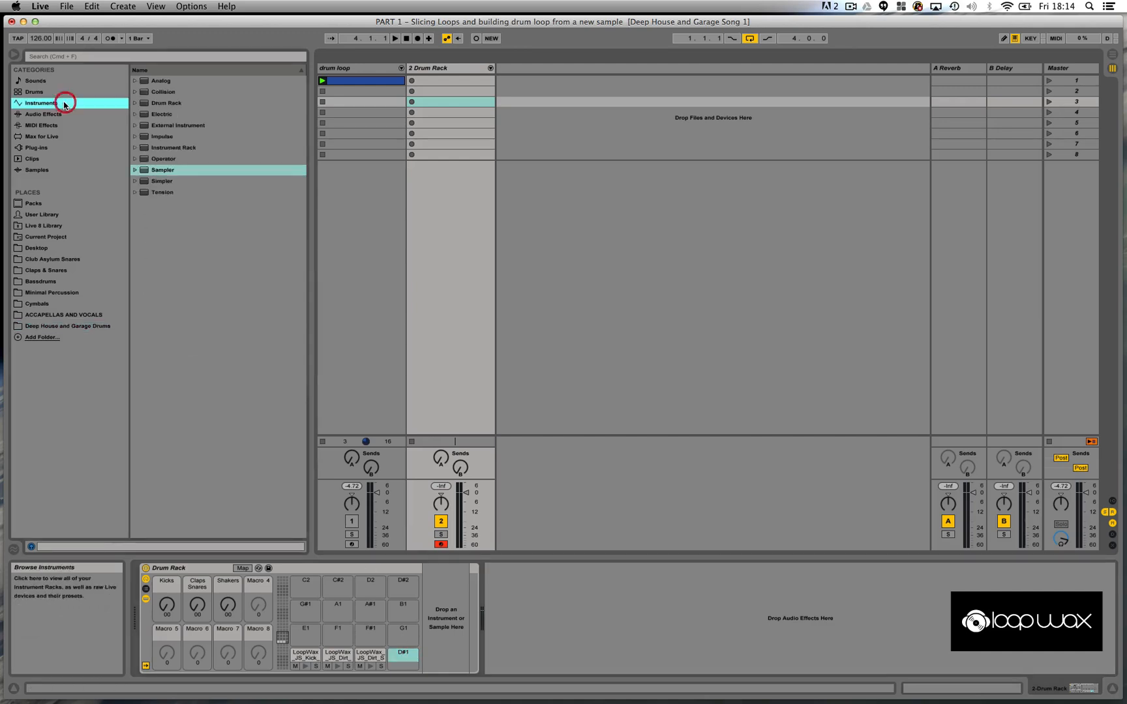
pyautogui.click(174, 171)
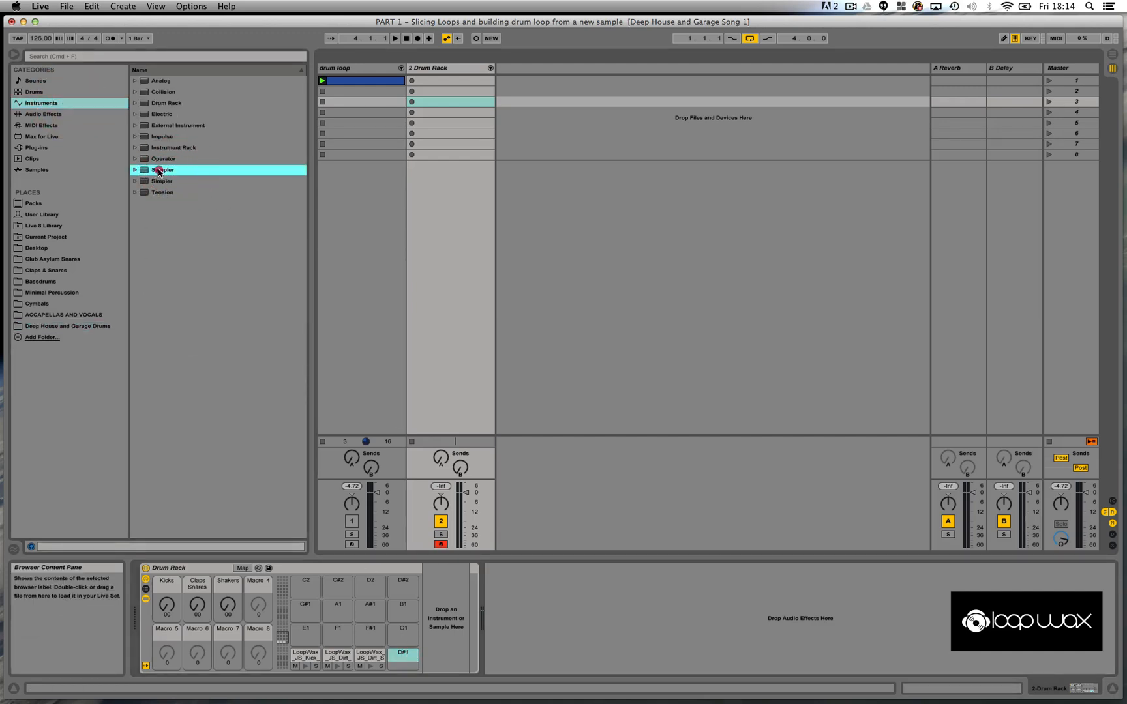
pyautogui.moveTo(159, 172); pyautogui.dragTo(400, 658)
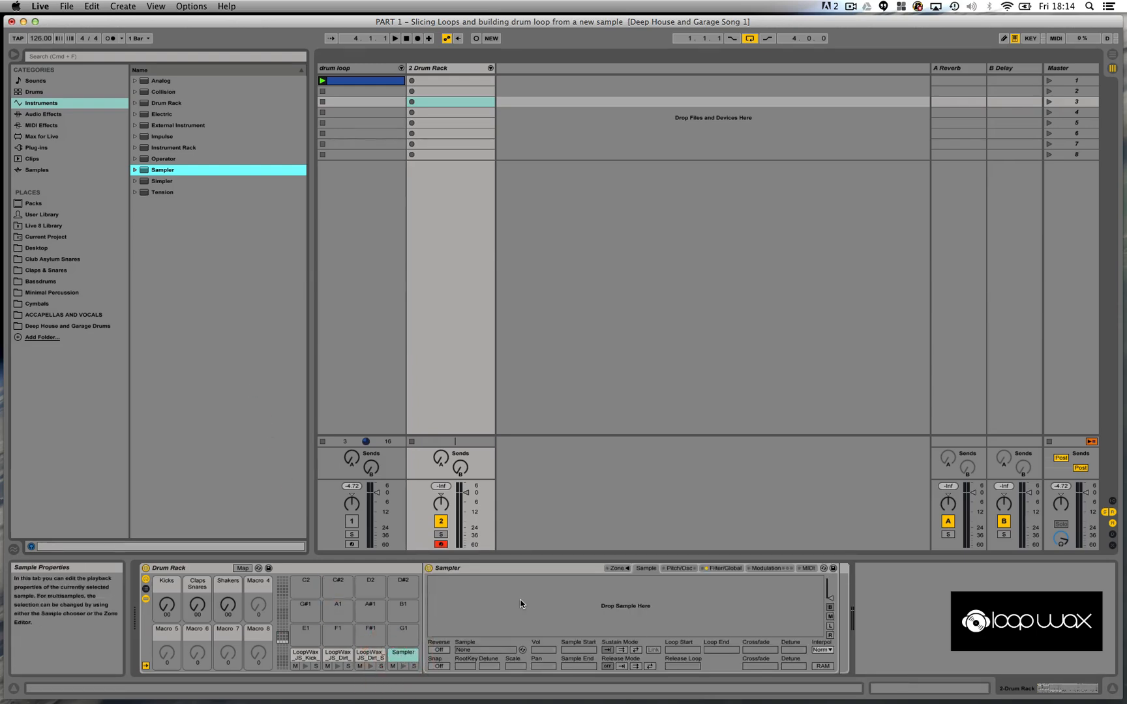
pyautogui.click(616, 568)
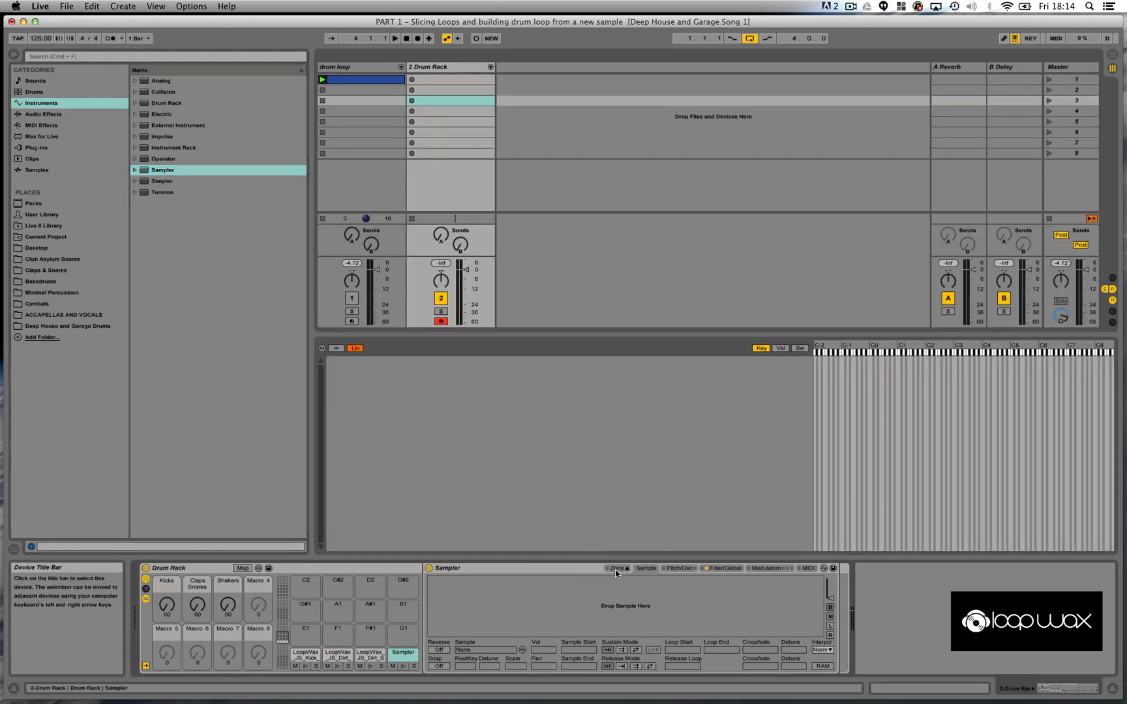
# Add LoopWax_Retro_Todd_Perc_01 to 03 from the Dirt Percussion folder to the D#1 pad Sampler's zone list
pyautogui.click(87, 326)
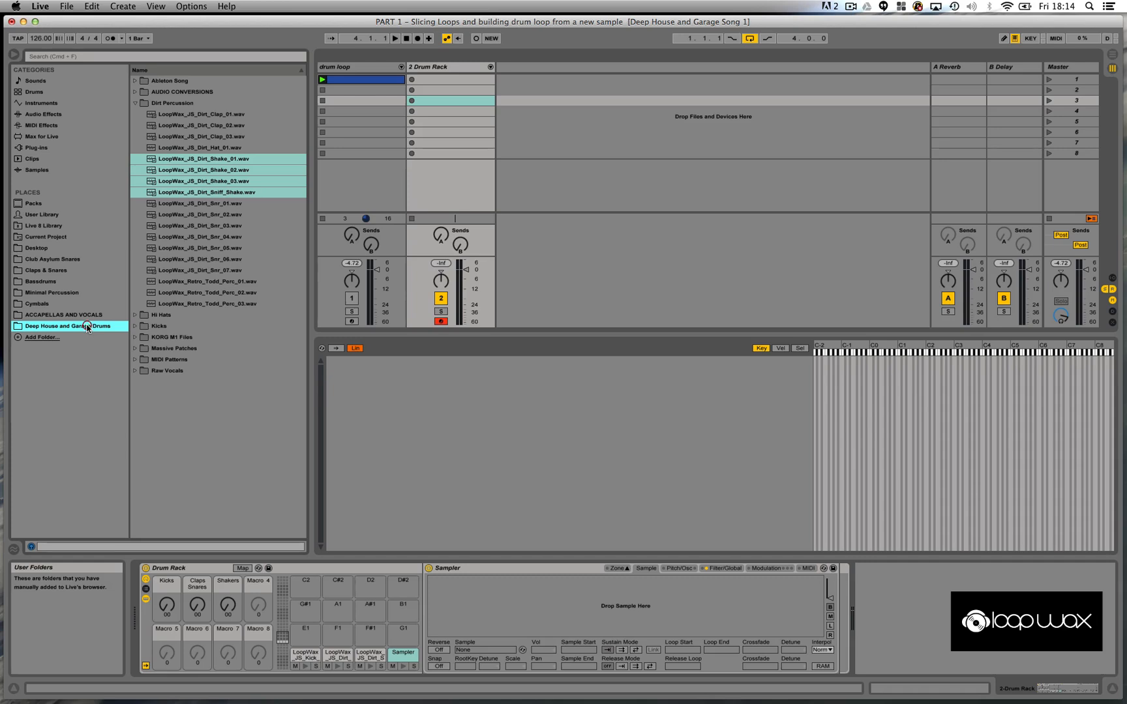
pyautogui.click(244, 284)
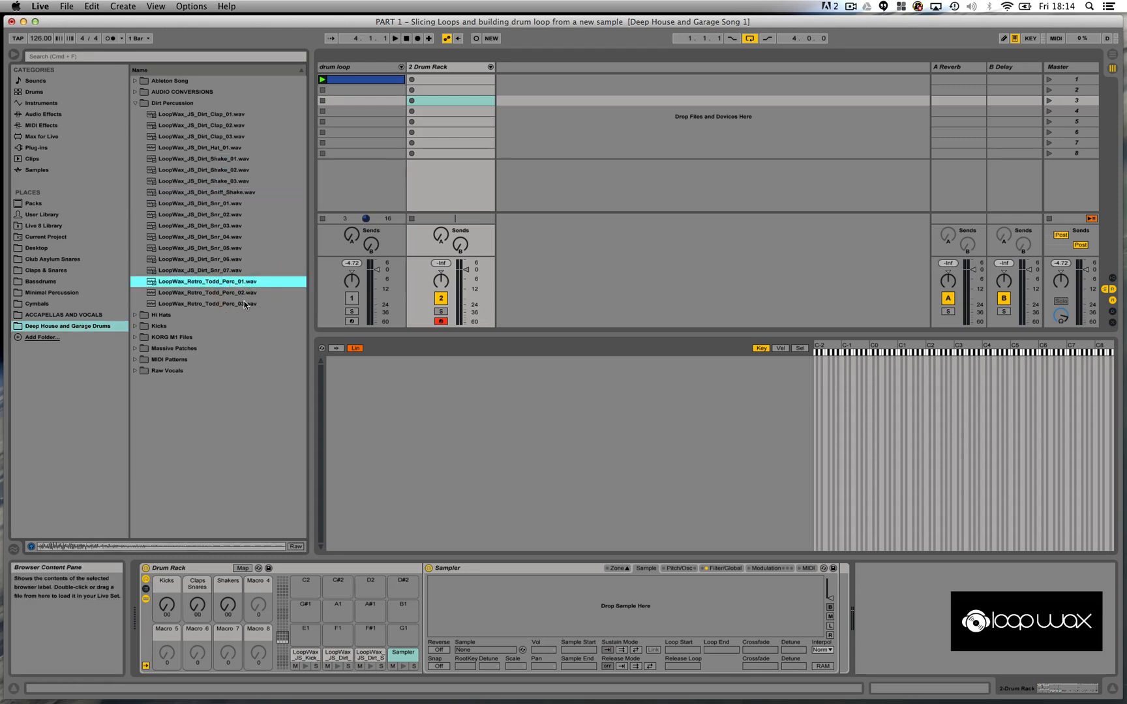
pyautogui.keyDown('shift'); pyautogui.click(241, 302); pyautogui.keyUp('shift')
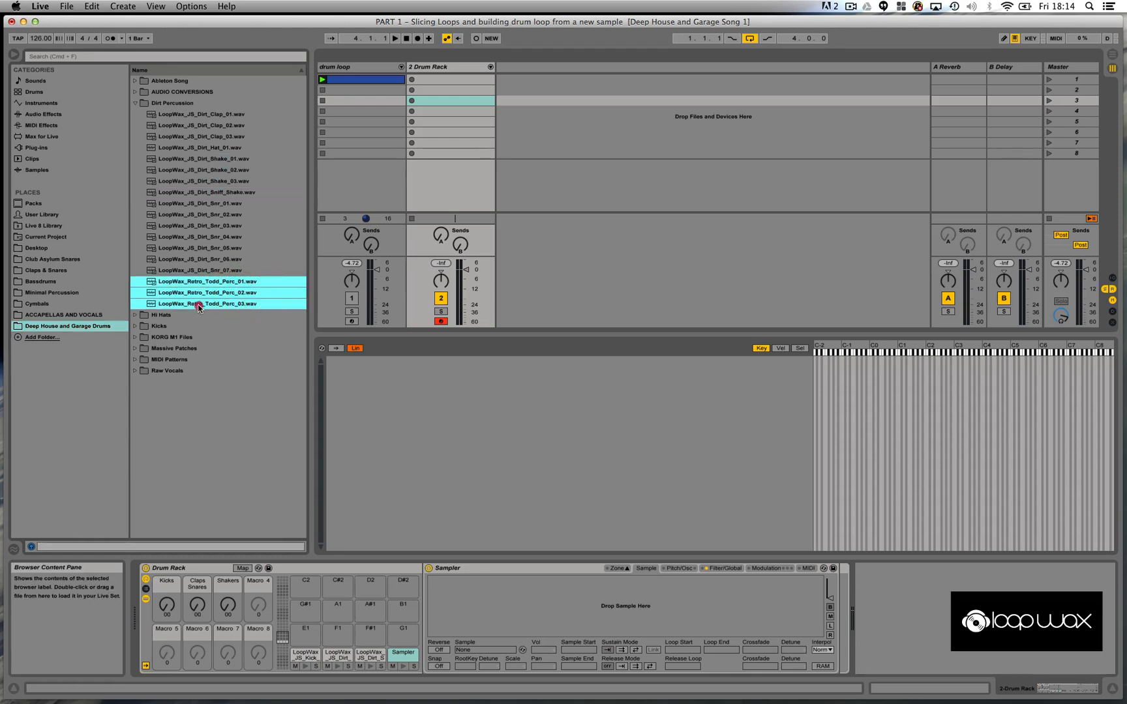
pyautogui.moveTo(199, 306); pyautogui.dragTo(516, 418)
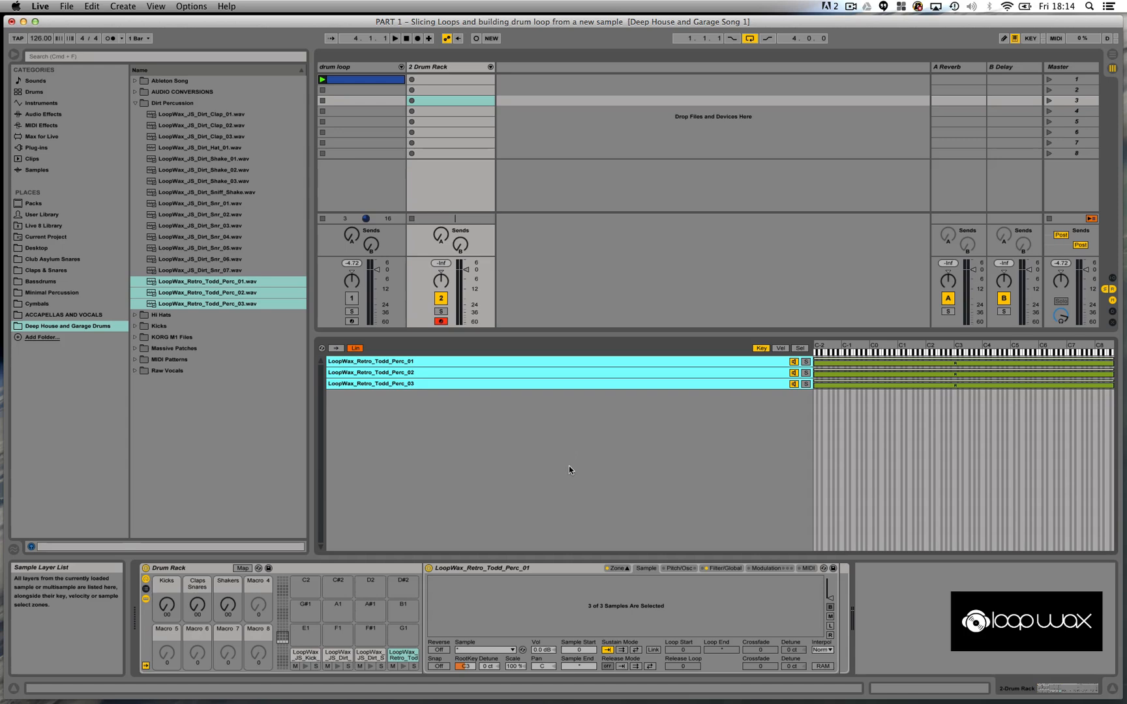
# Distribute the Retro Todd percussion samples' select ranges equally and map the sample selector to Macro 4
pyautogui.click(800, 348)
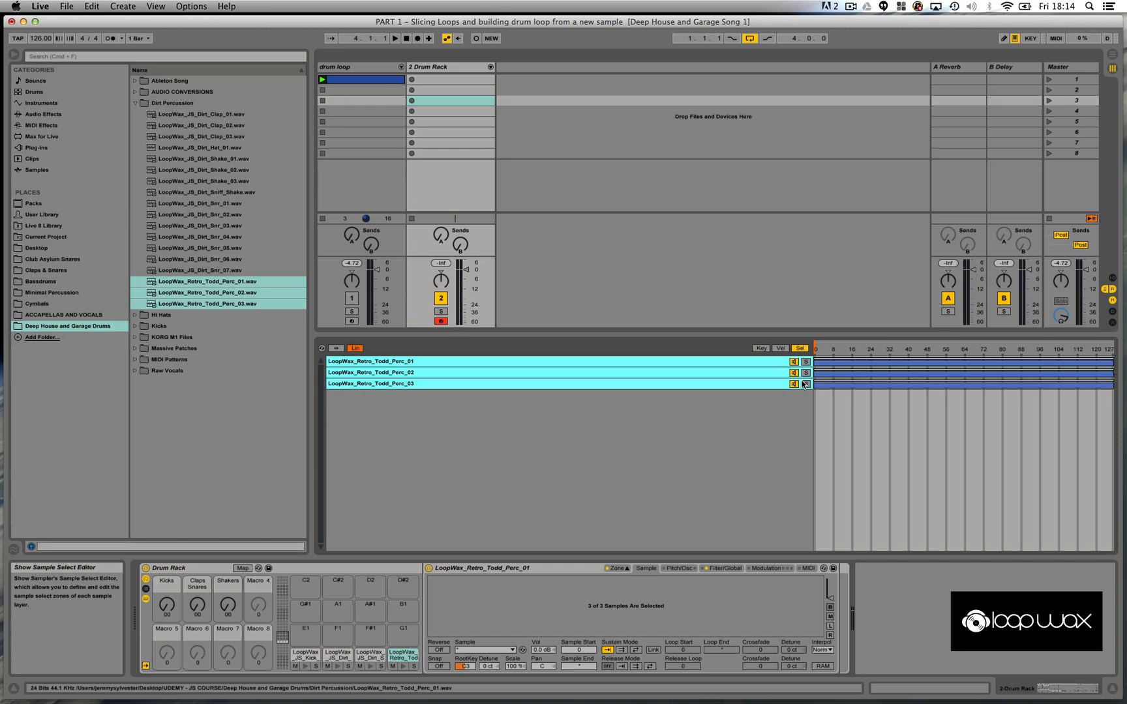
pyautogui.rightClick(846, 362)
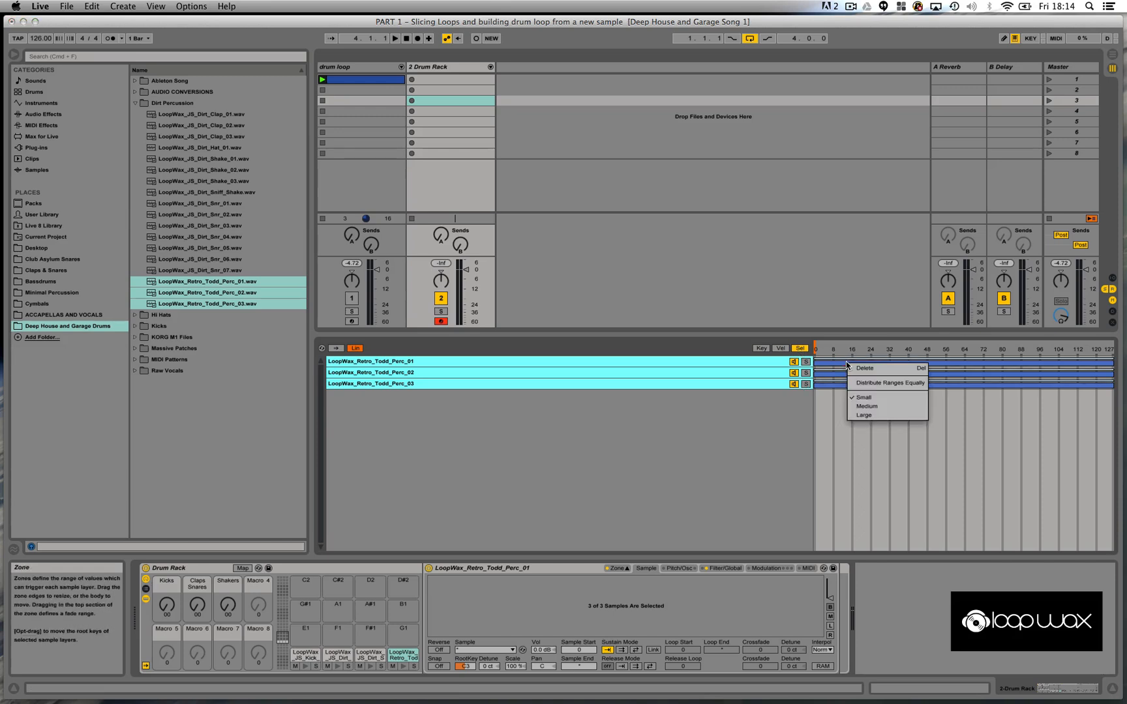
pyautogui.click(871, 383)
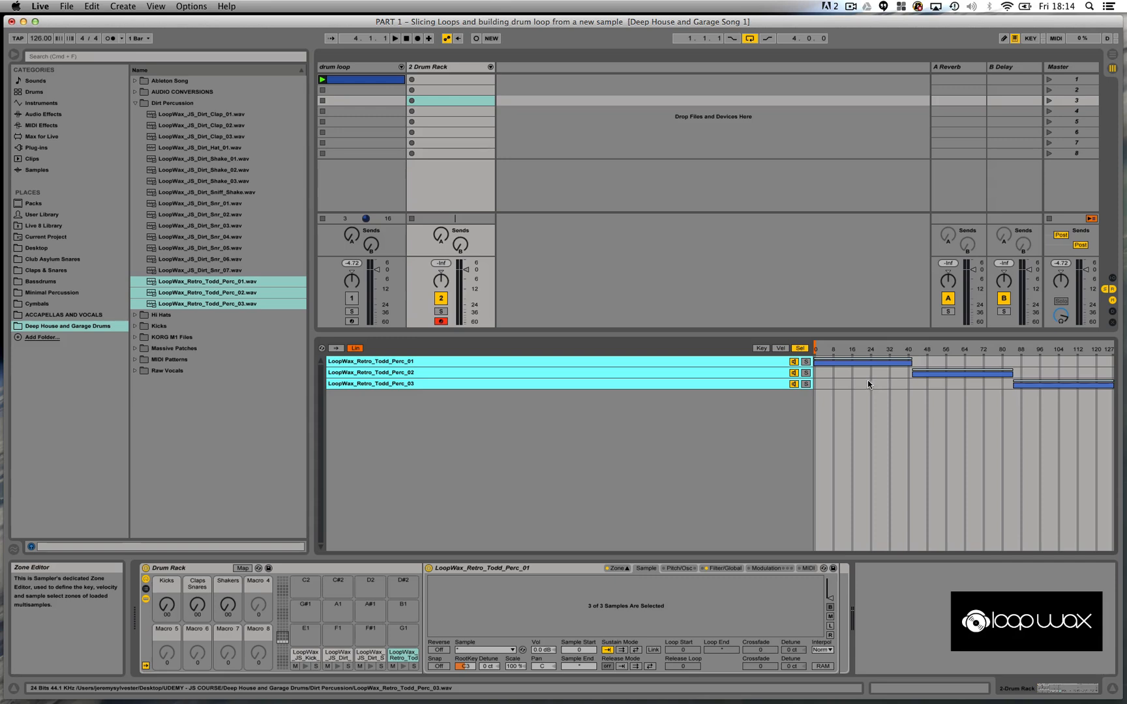
pyautogui.rightClick(816, 352)
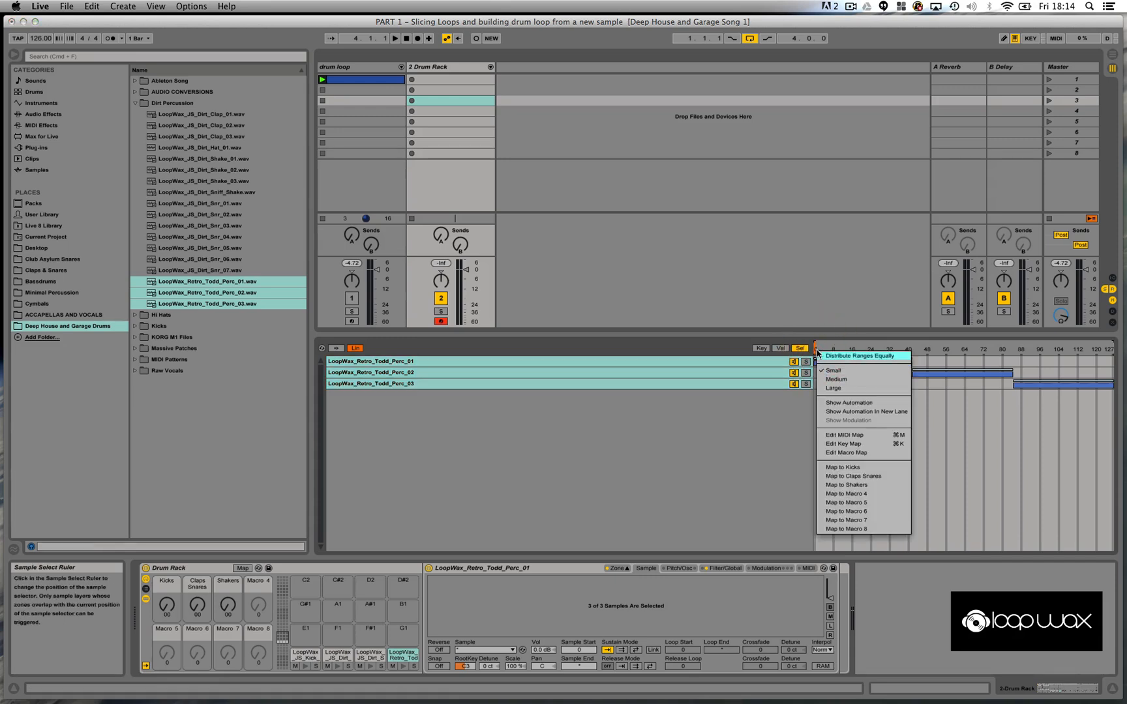
pyautogui.click(864, 493)
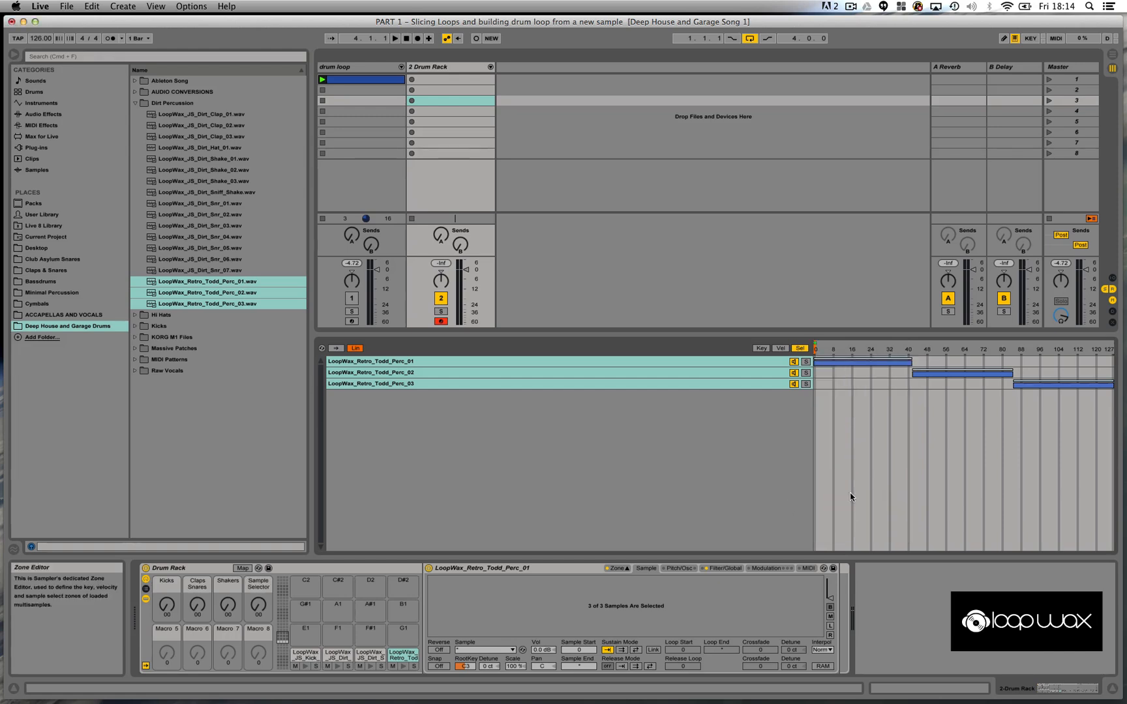
# Rename the Drum Rack's fourth macro, Sample Selector, as Percussion
pyautogui.click(257, 589)
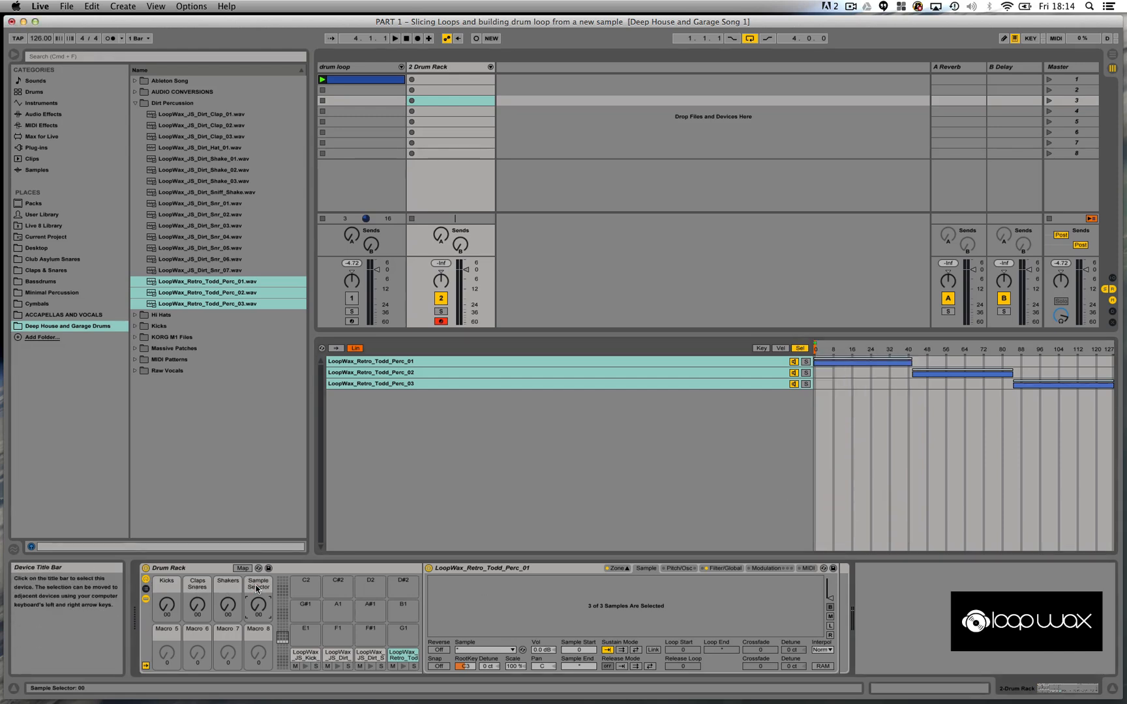
pyautogui.rightClick(258, 589)
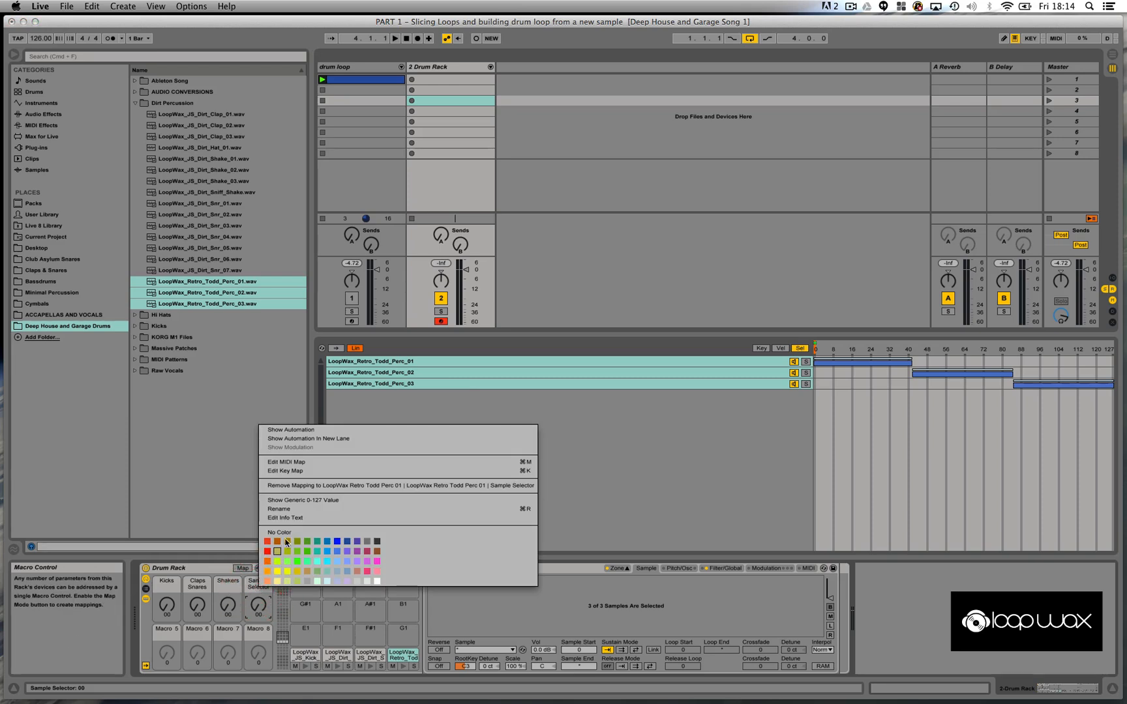
pyautogui.click(287, 509)
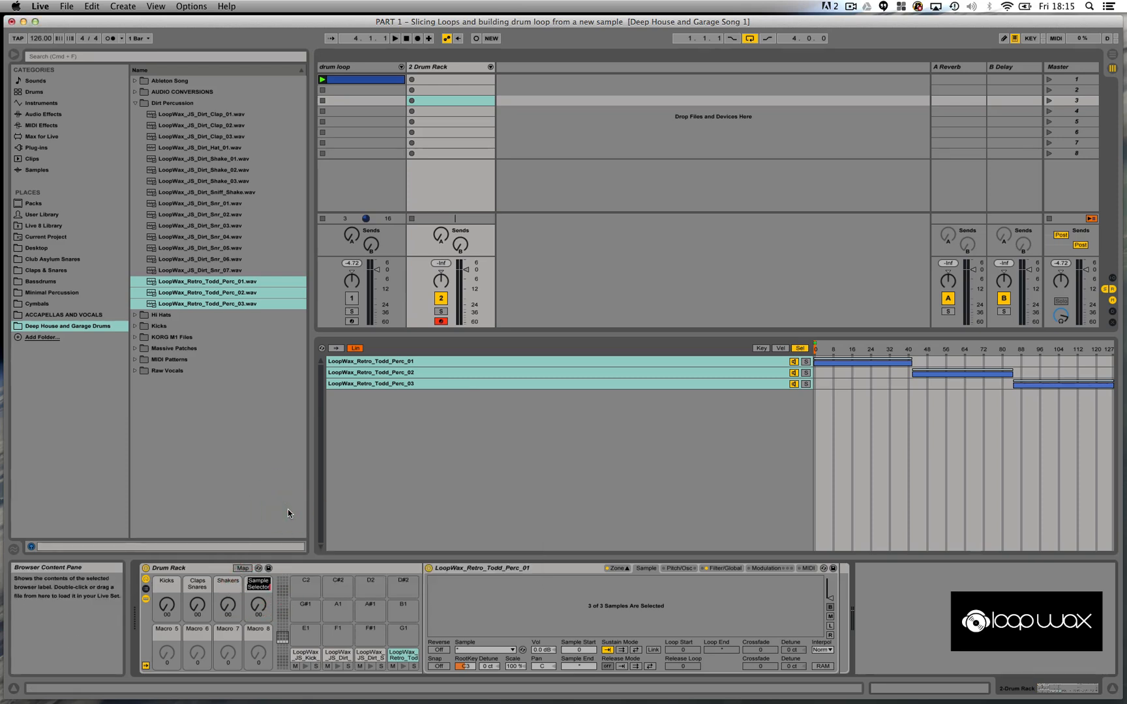
pyautogui.write('Percussion')
pyautogui.press('Return')
# Load a fifth Sampler onto the Drum Rack's E1 pad and open its zone editor
pyautogui.click(304, 636)
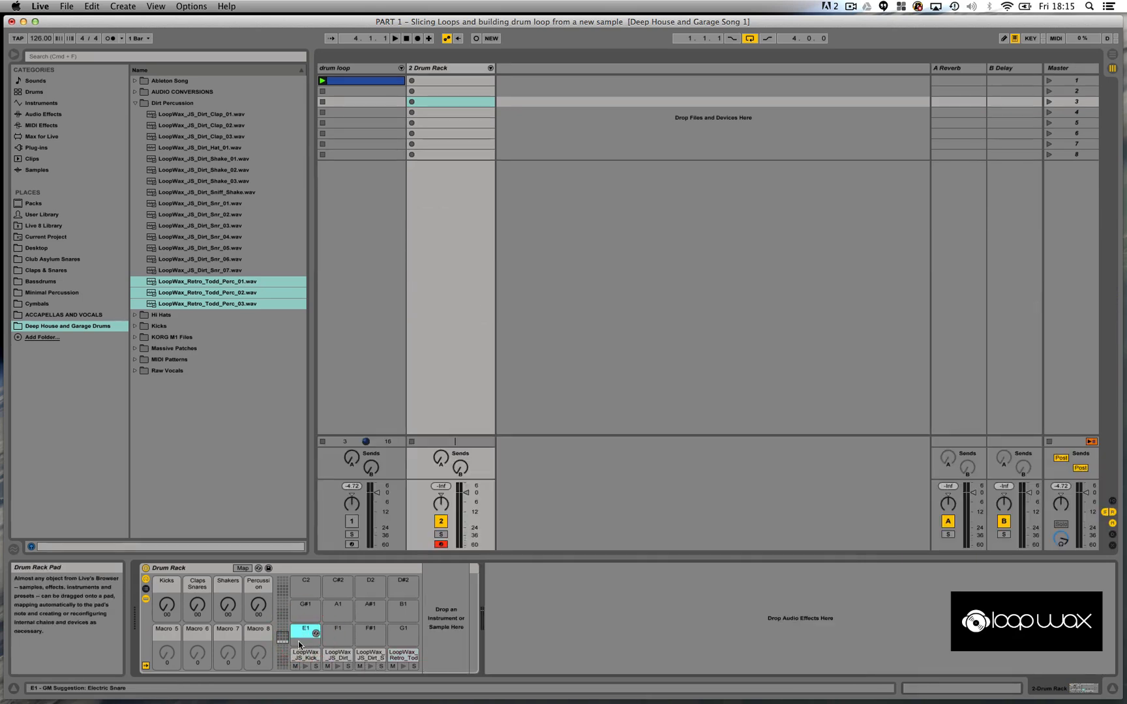
pyautogui.click(71, 103)
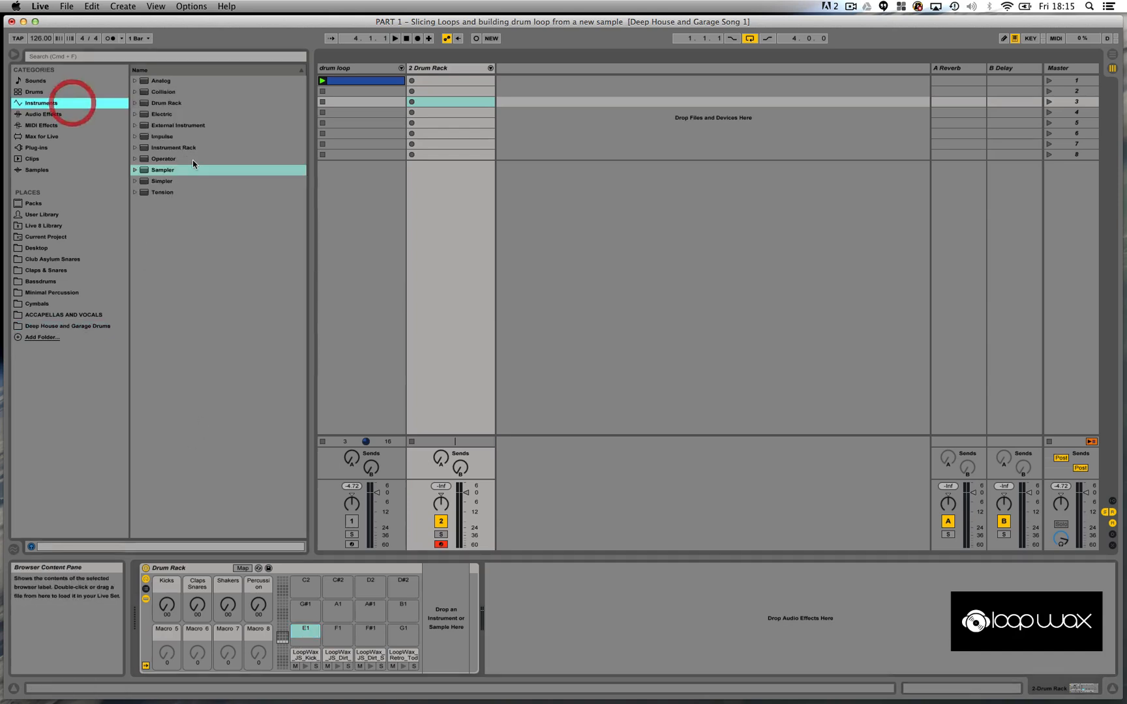
pyautogui.click(160, 171)
pyautogui.moveTo(146, 171); pyautogui.dragTo(302, 632)
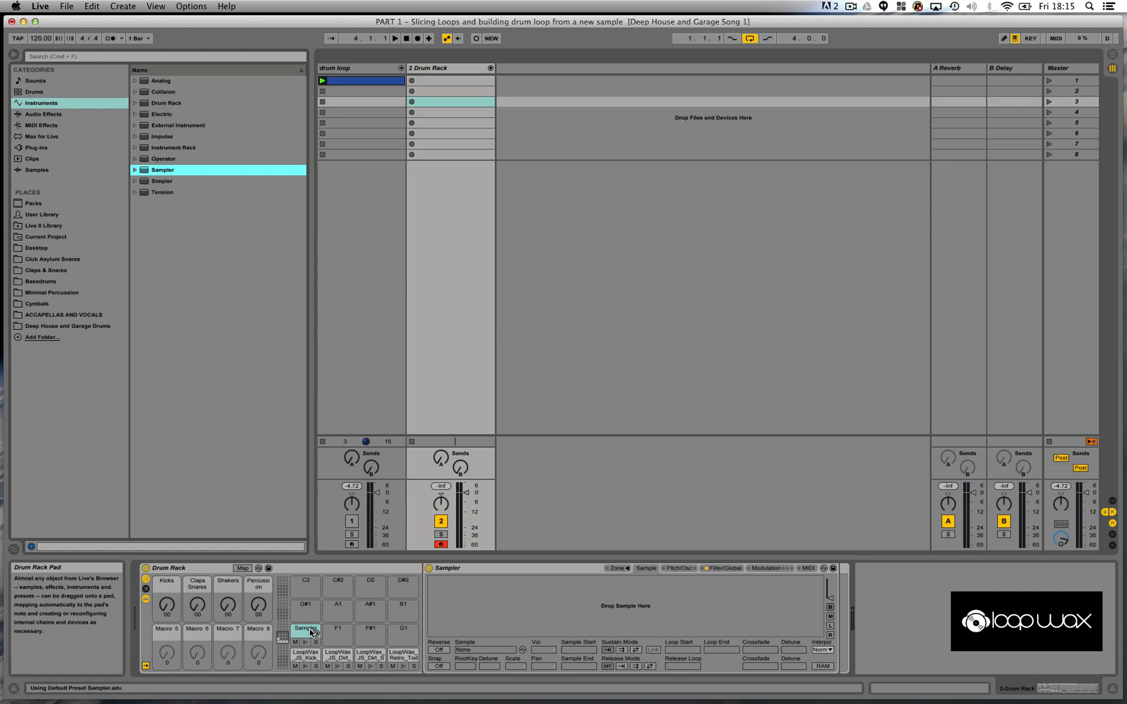
pyautogui.click(616, 569)
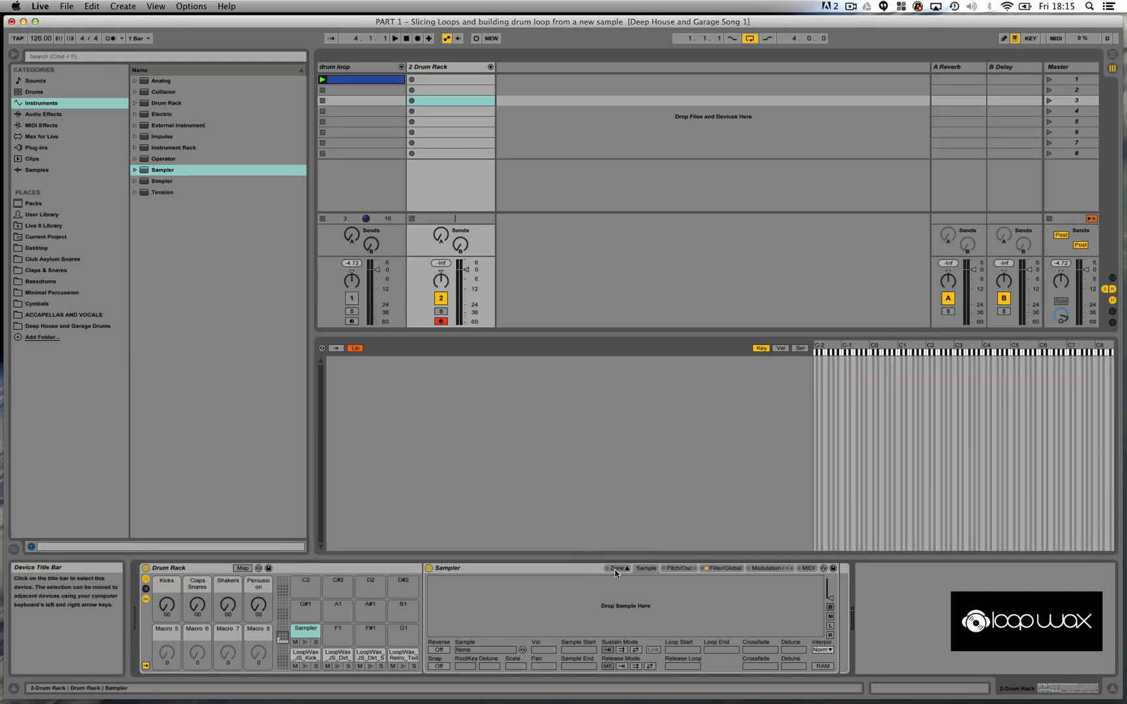
# Add LoopWax_JS_Closed_Hats_001 to 020 from the Hi Hats folder to the E1 pad Sampler's zone list
pyautogui.click(80, 328)
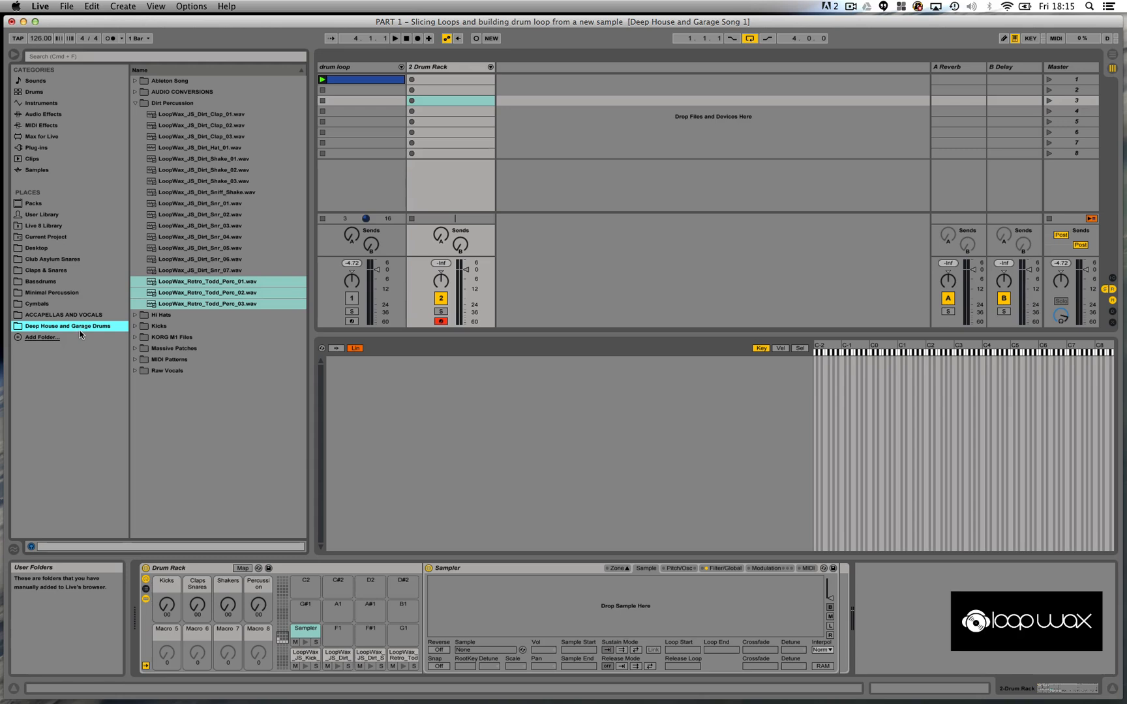
pyautogui.click(138, 103)
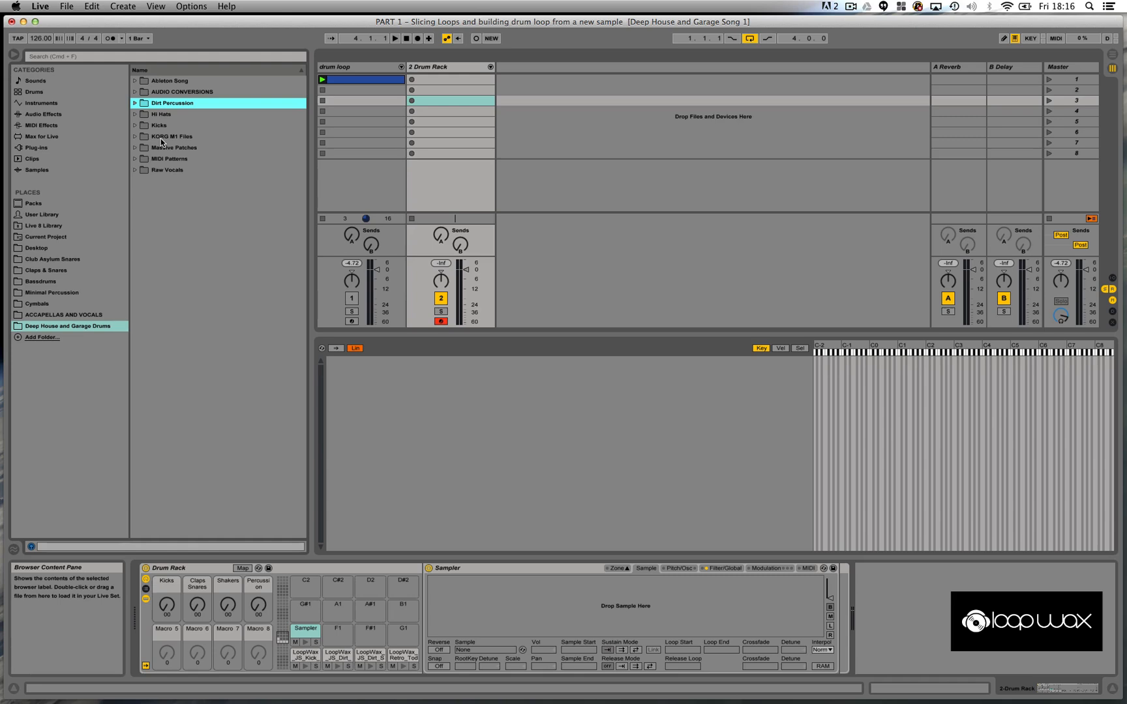
pyautogui.click(135, 115)
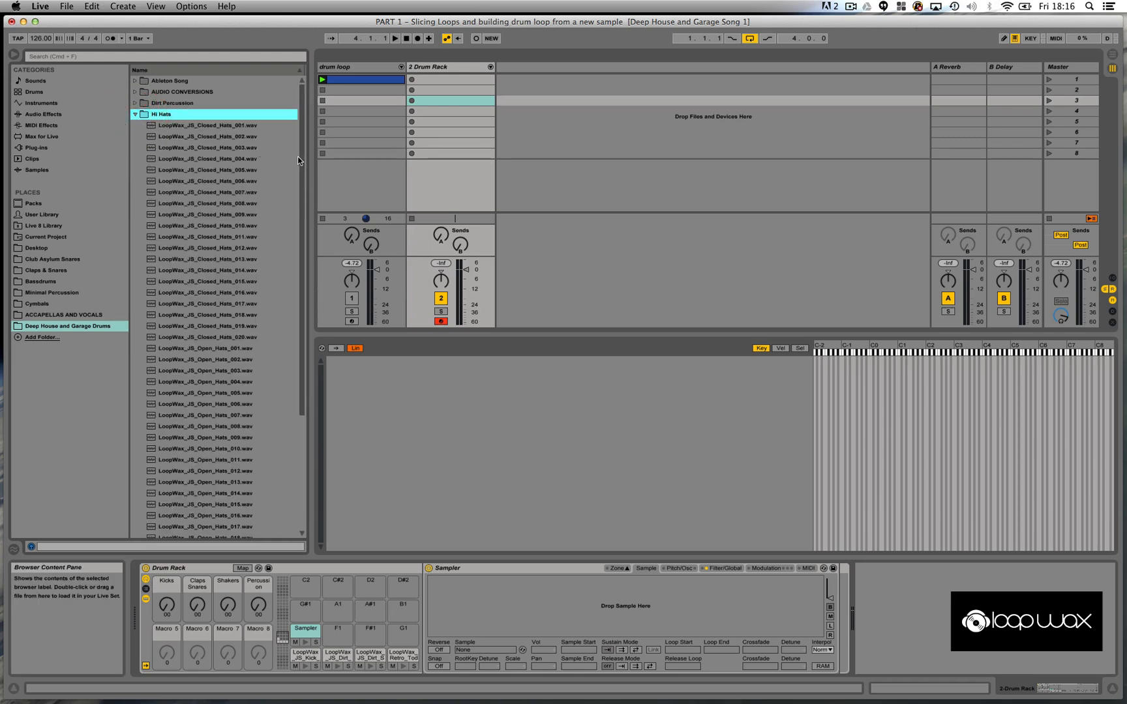
pyautogui.moveTo(302, 163)
pyautogui.mouseDown()
pyautogui.moveTo(297, 271)
pyautogui.moveTo(297, 153)
pyautogui.mouseUp()
pyautogui.click(246, 127)
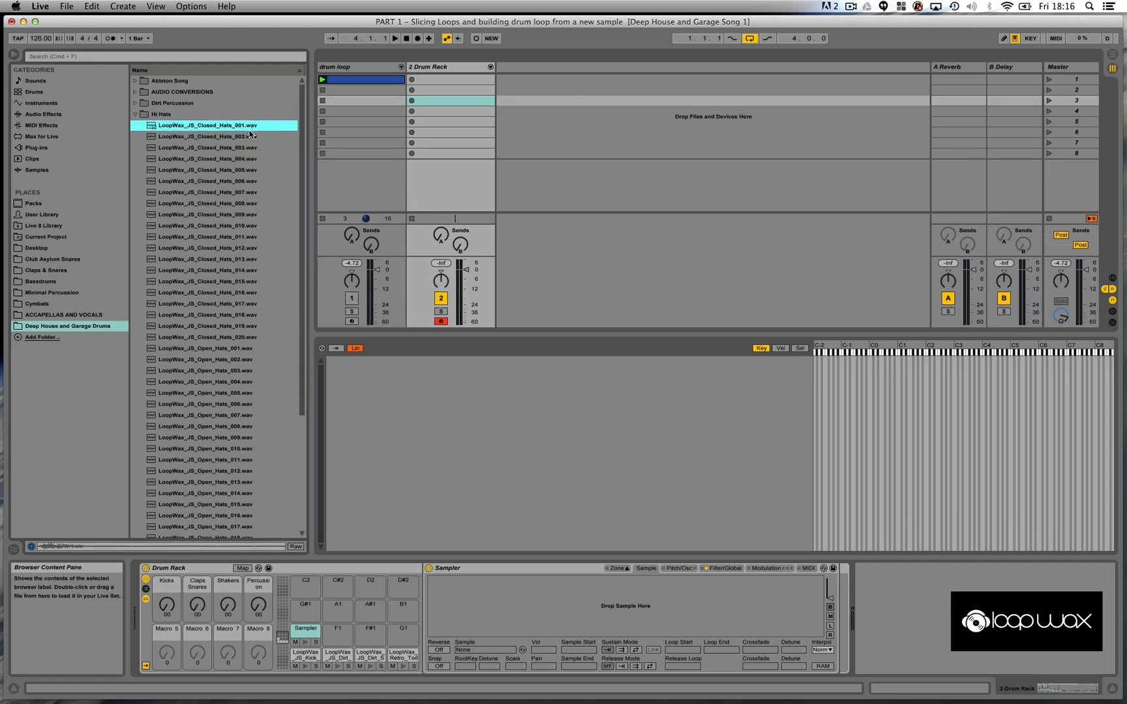
pyautogui.keyDown('shift'); pyautogui.click(240, 337); pyautogui.keyUp('shift')
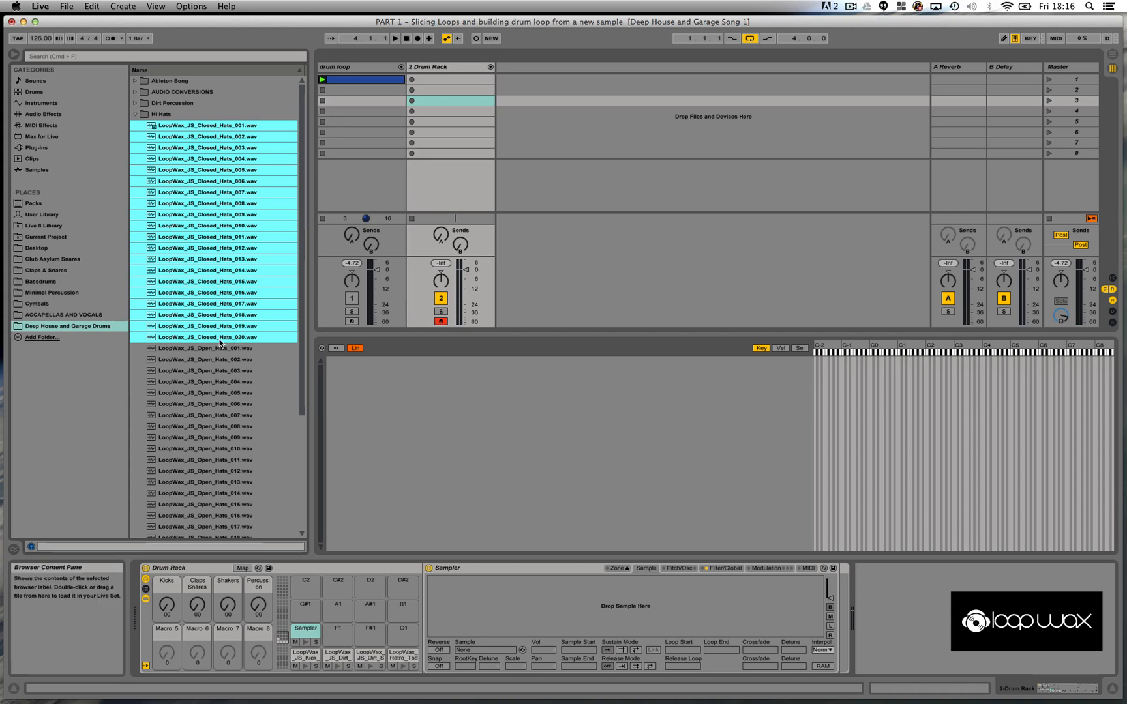
pyautogui.moveTo(220, 338); pyautogui.dragTo(451, 433)
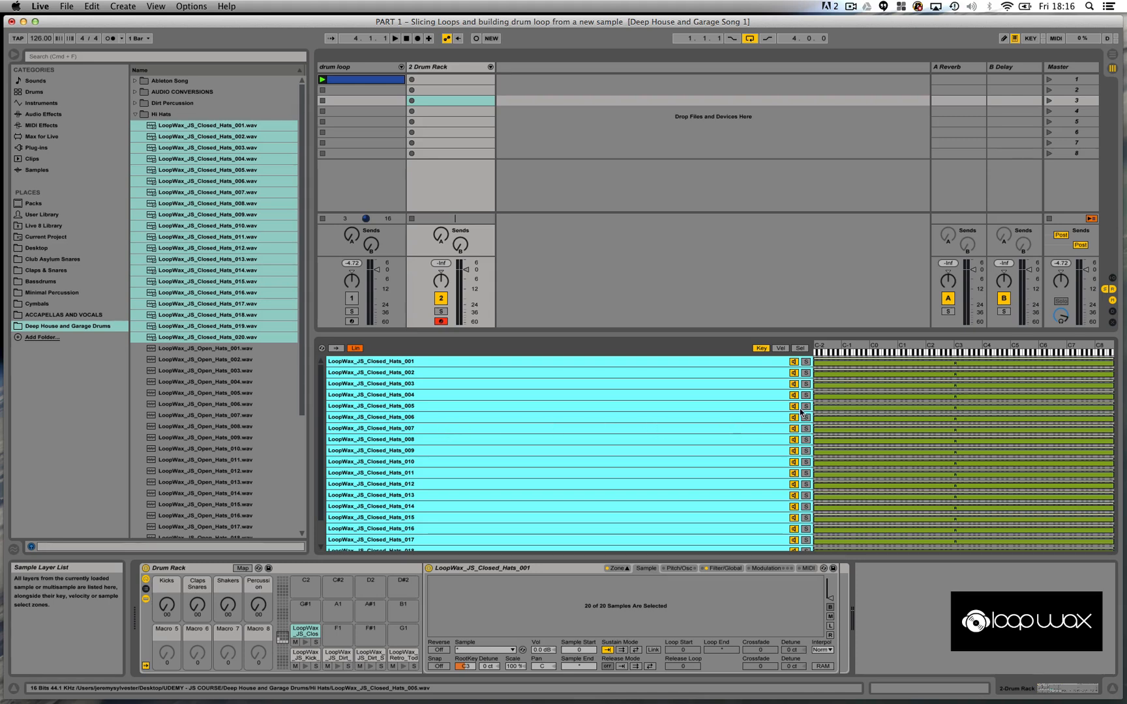
# Distribute the closed hat samples' select ranges equally and map the sample selector to Macro 5
pyautogui.click(801, 349)
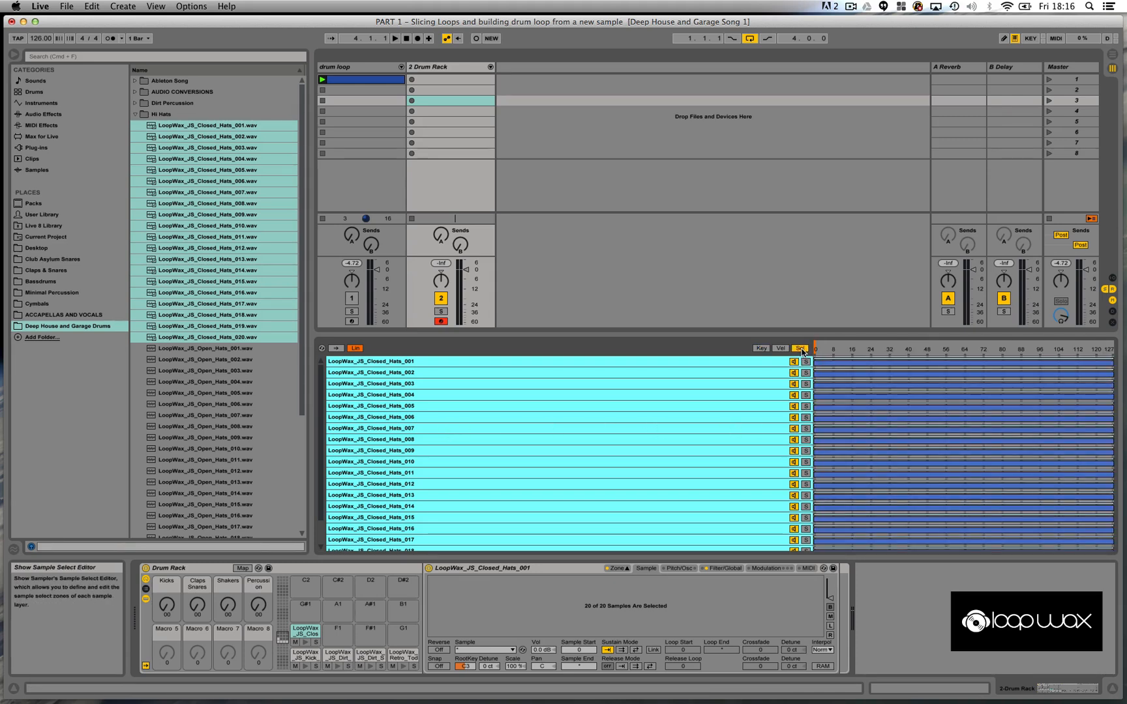
pyautogui.rightClick(831, 365)
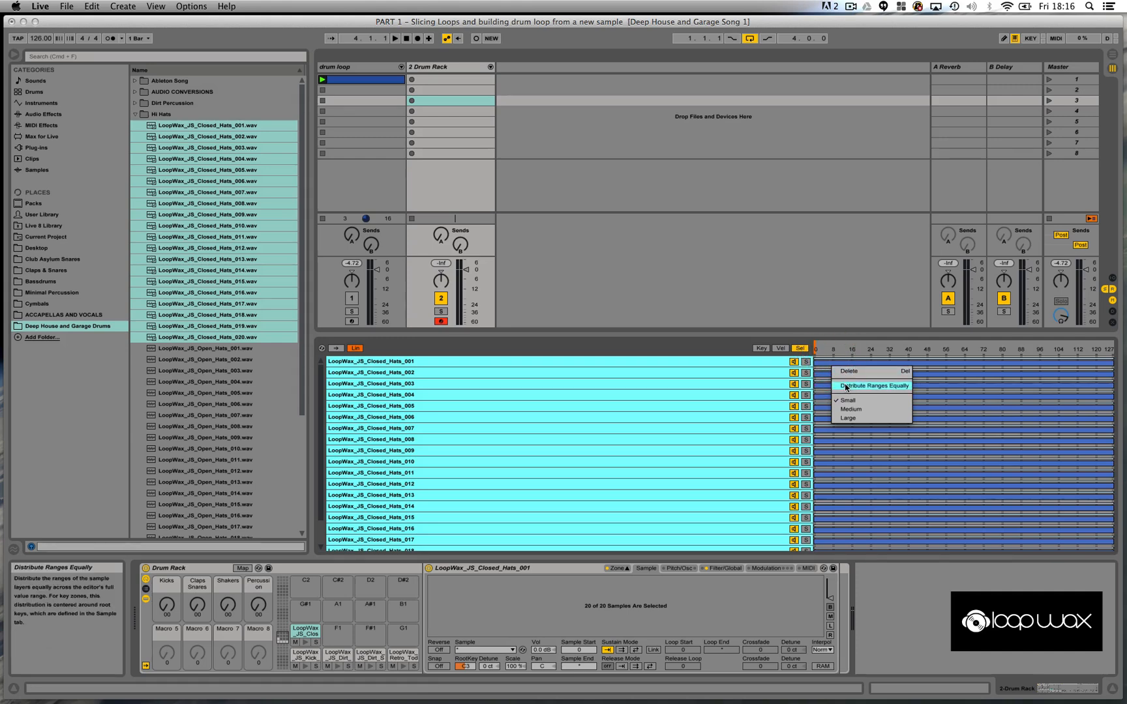
pyautogui.click(846, 386)
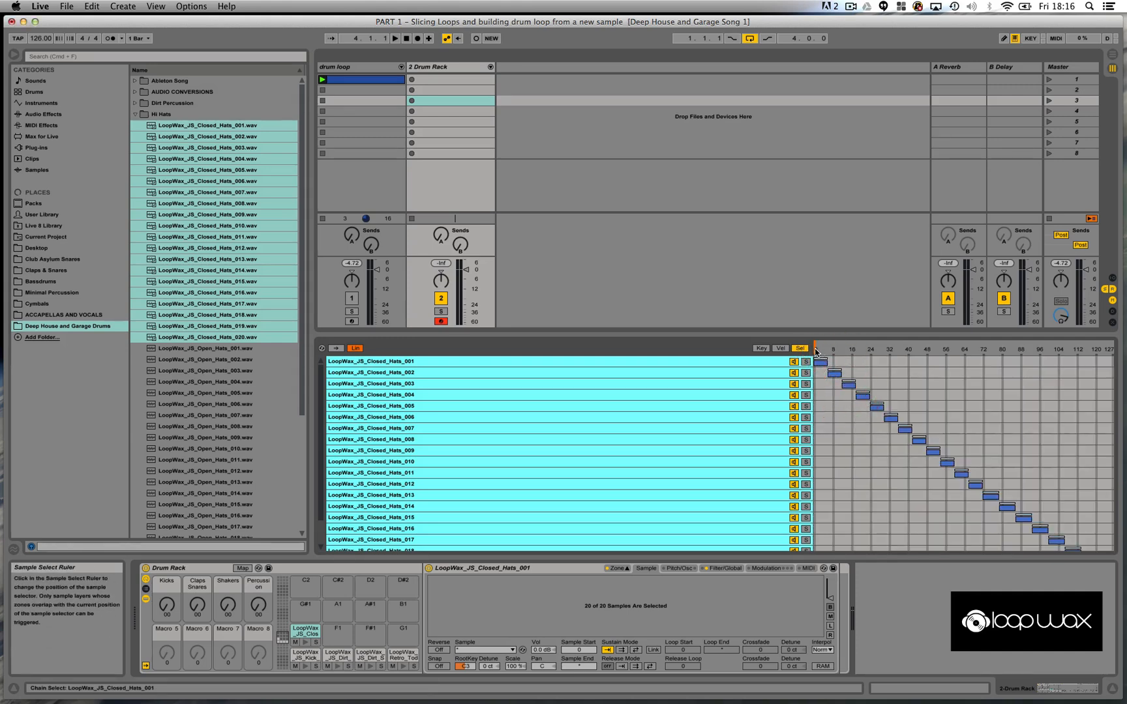
pyautogui.click(815, 351)
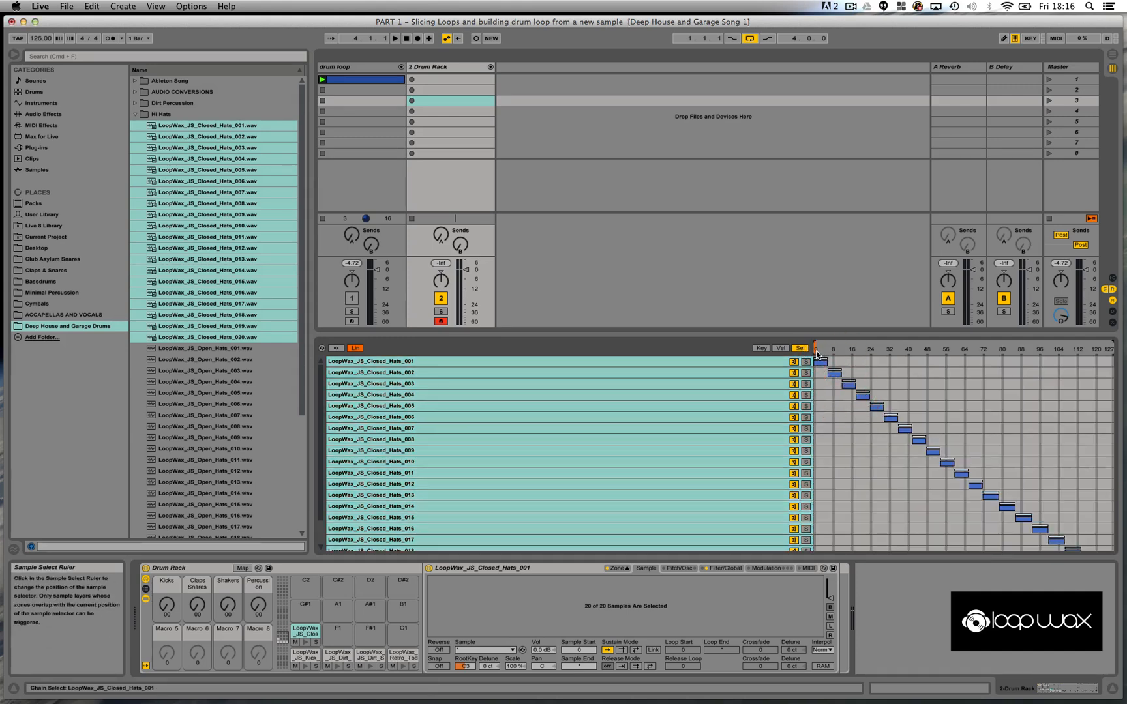
pyautogui.rightClick(816, 353)
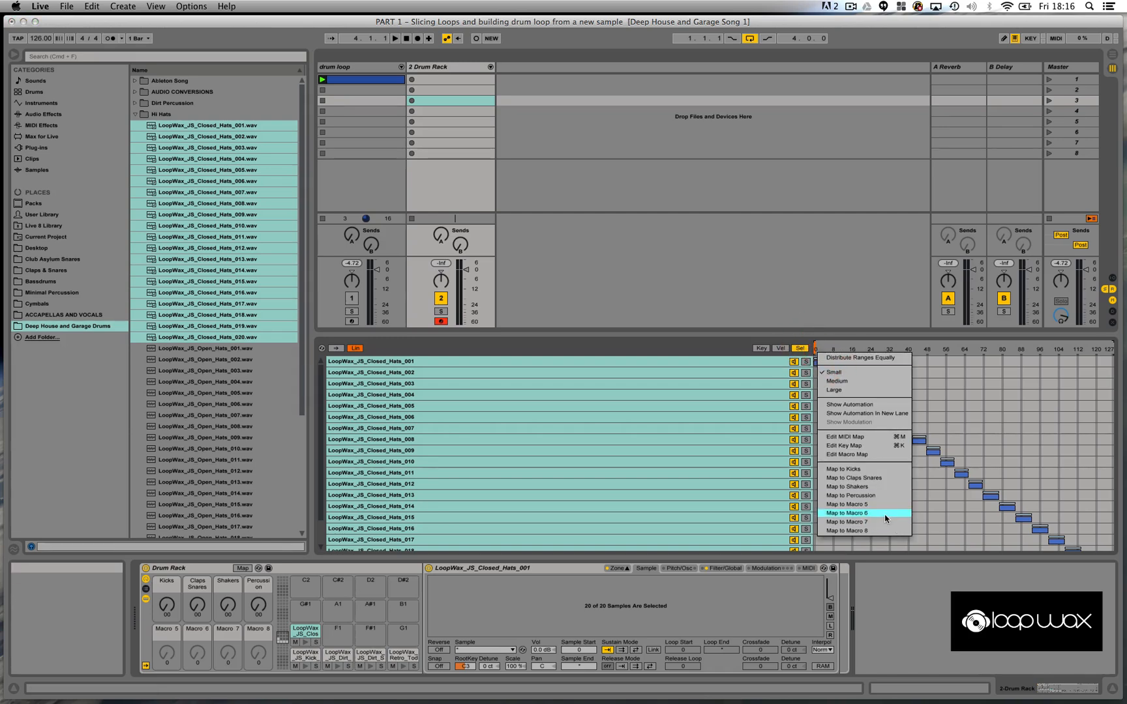
pyautogui.click(867, 508)
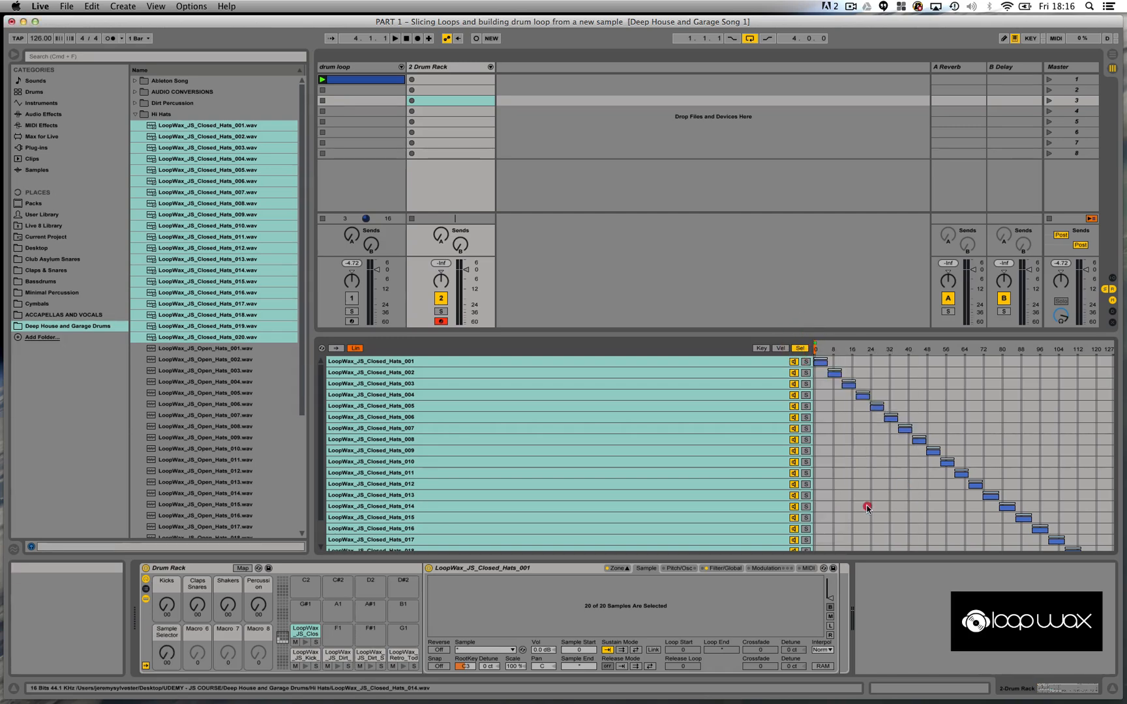
# Rename the Drum Rack's fifth macro, Sample Selector, as Closed Hats
pyautogui.rightClick(167, 634)
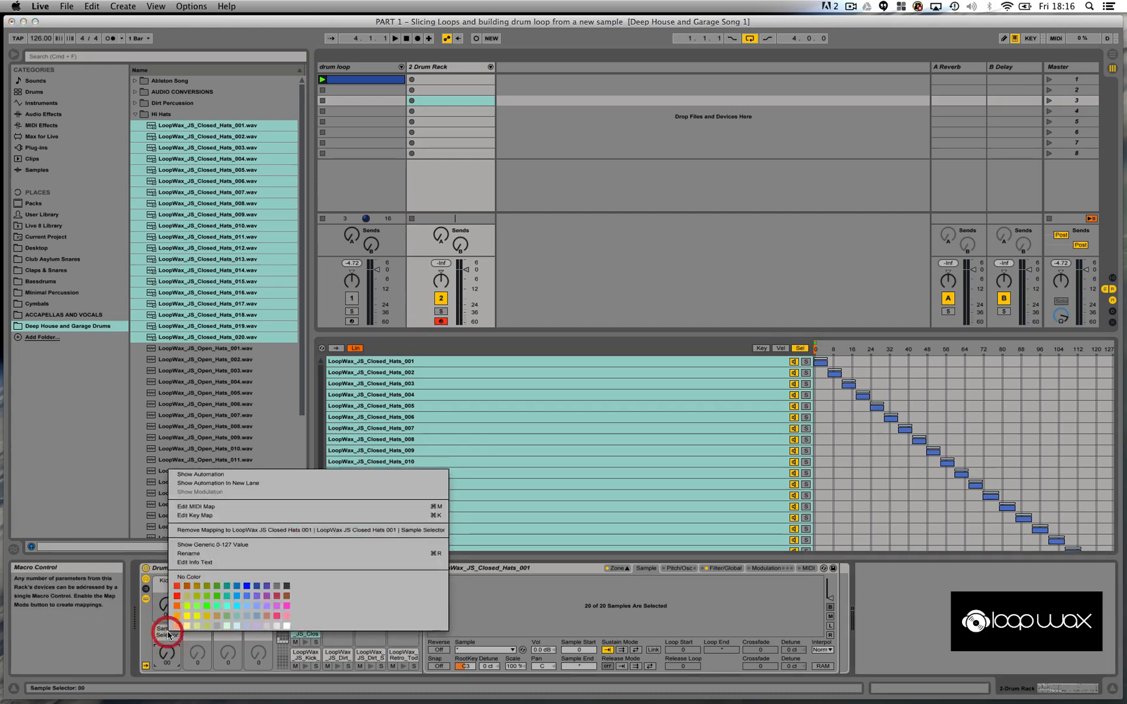
pyautogui.click(199, 555)
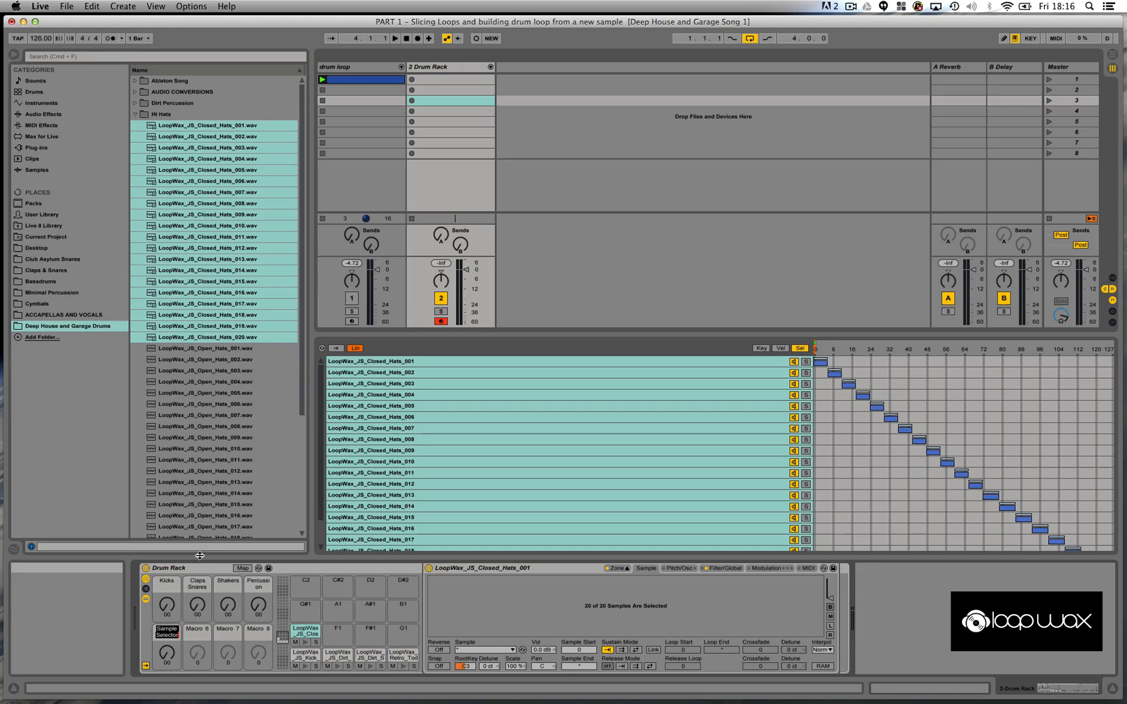
pyautogui.write('Closed Hats')
pyautogui.press('Return')
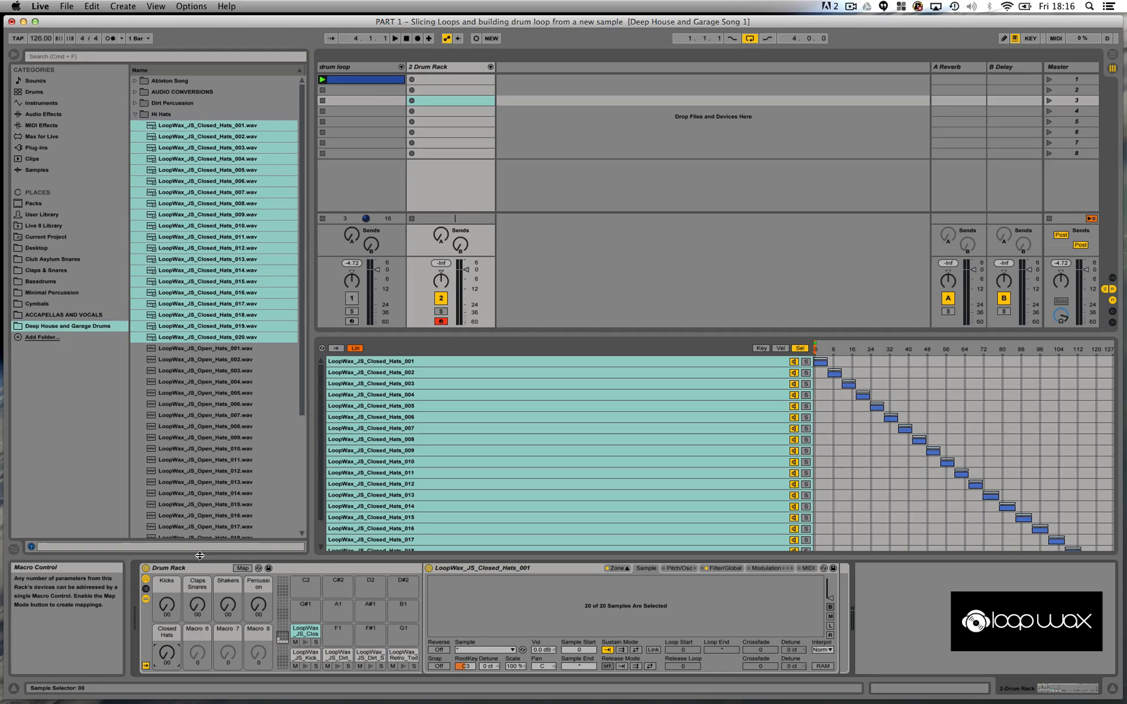
# Load a sixth Sampler onto the Drum Rack's F1 pad and open its zone editor
pyautogui.click(337, 638)
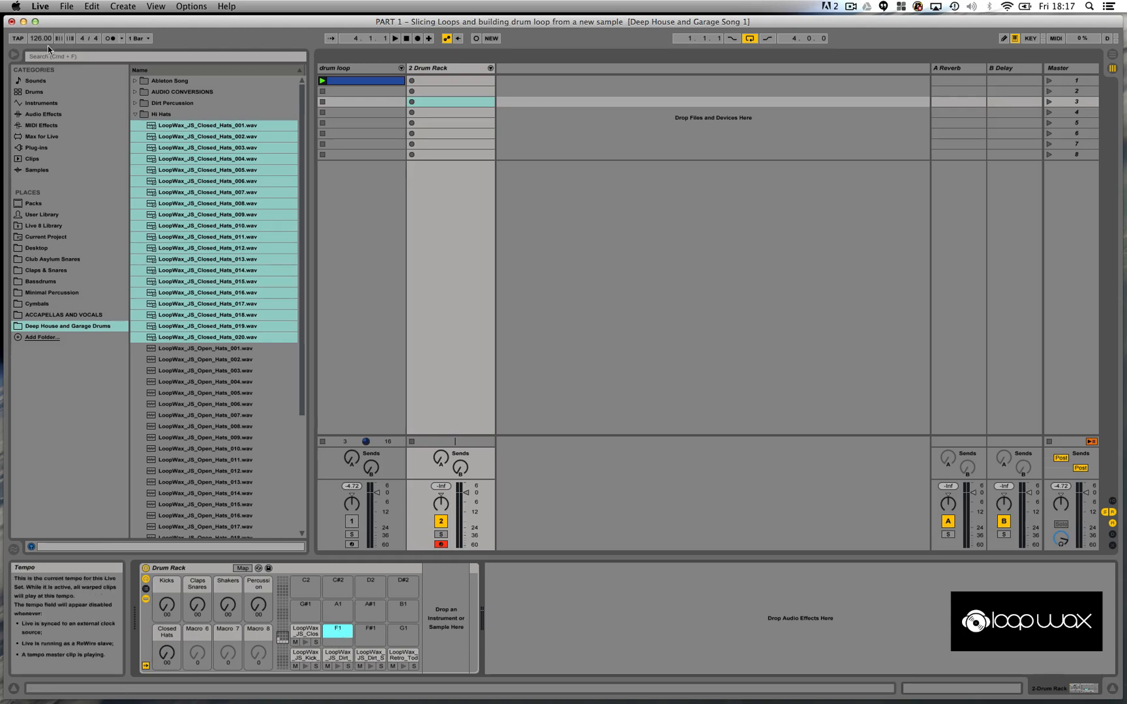
pyautogui.click(76, 102)
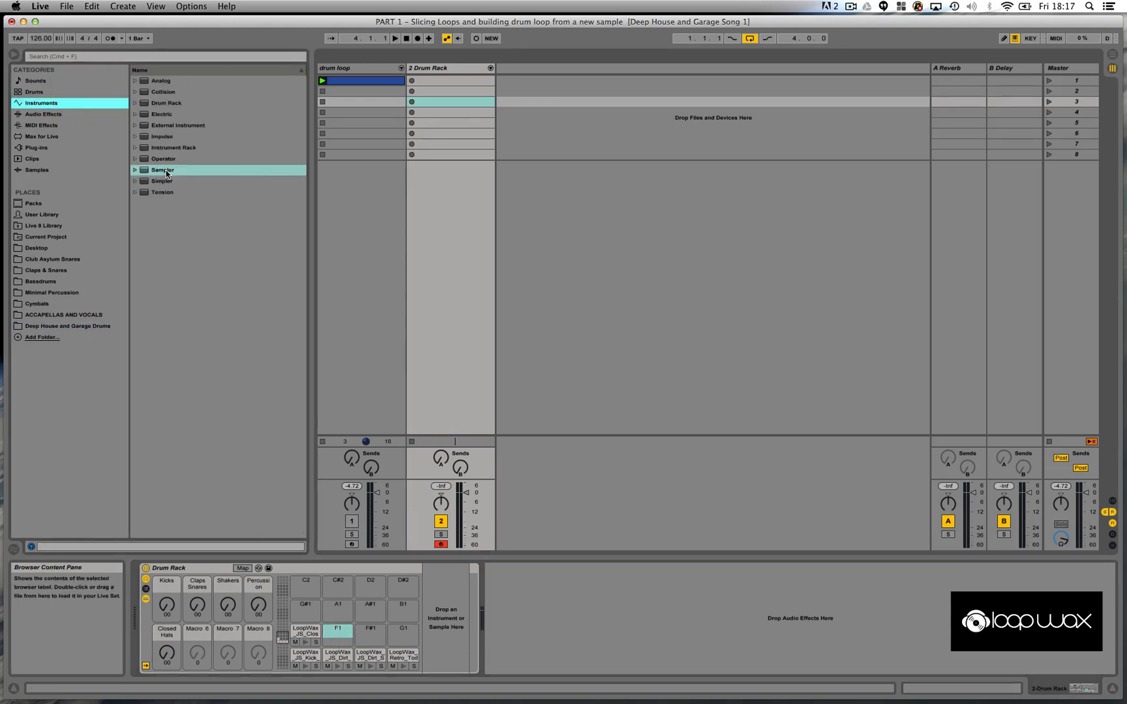
pyautogui.click(166, 171)
pyautogui.moveTo(158, 172); pyautogui.dragTo(337, 629)
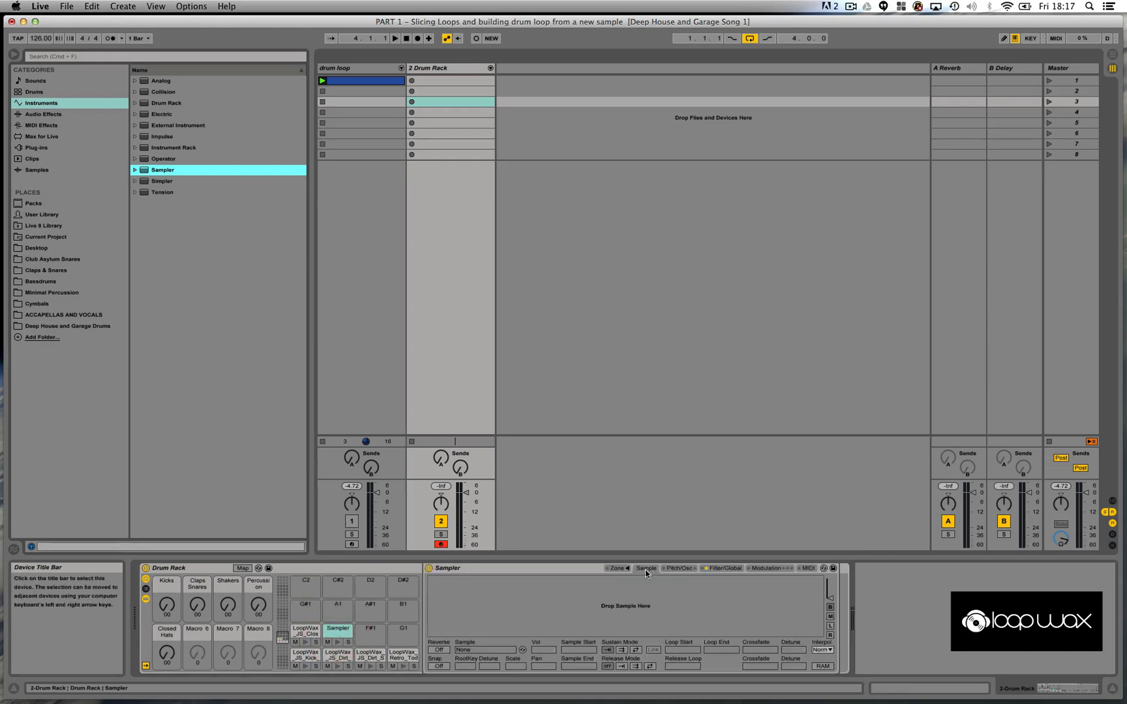
pyautogui.click(617, 568)
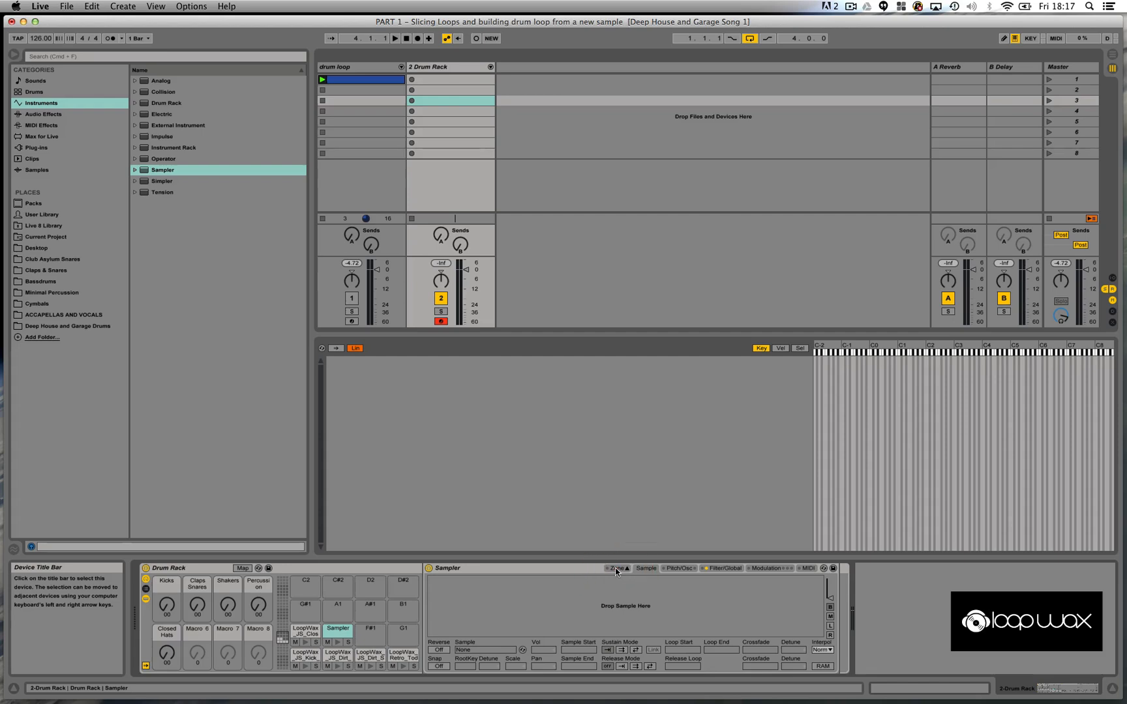
# Add LoopWax_JS_Open_Hats_001 to 027 from the Hi Hats folder to the F1 pad Sampler's zone list
pyautogui.click(64, 327)
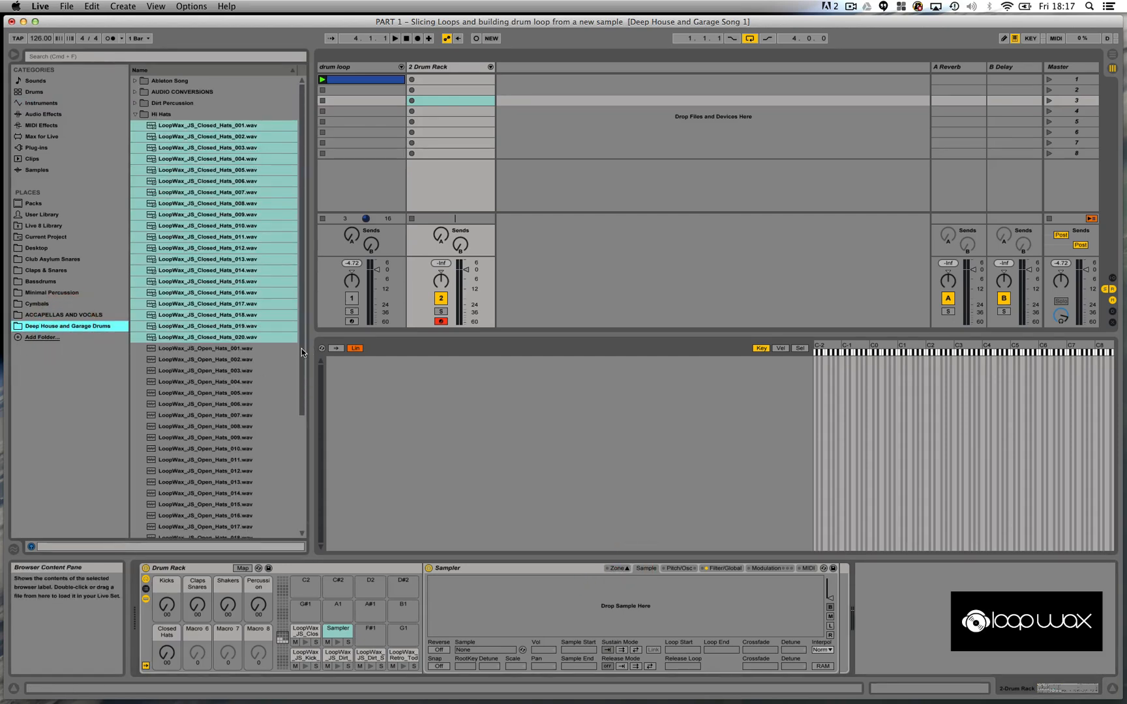
pyautogui.moveTo(301, 349); pyautogui.dragTo(301, 448)
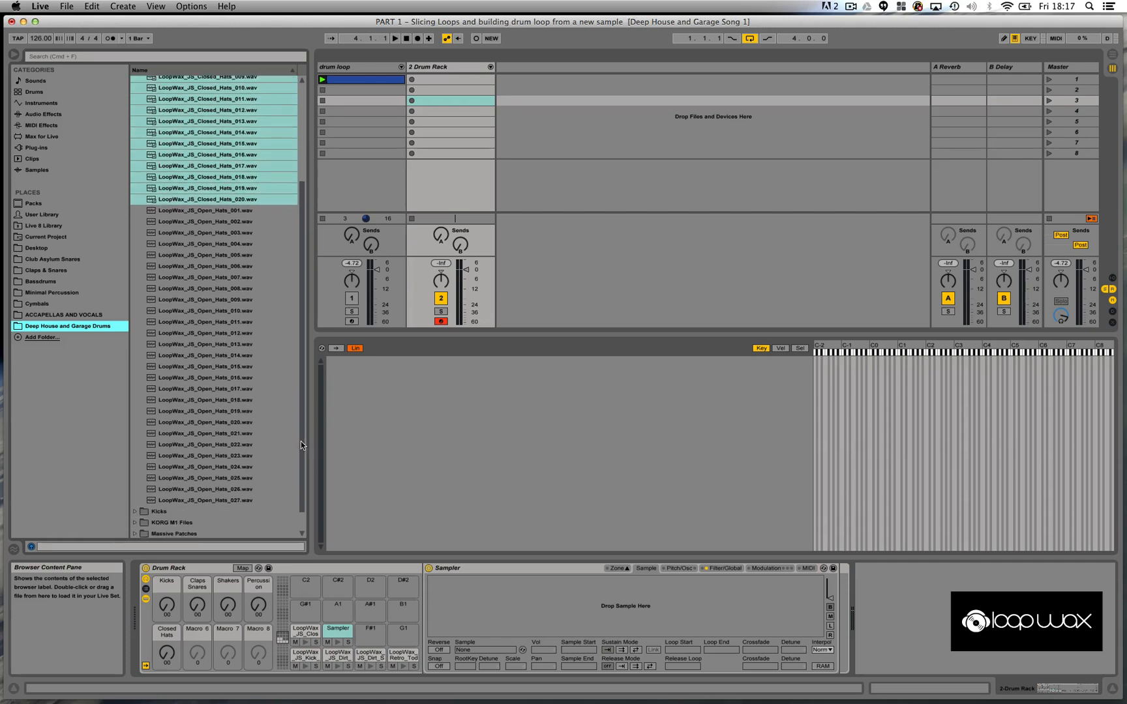
pyautogui.click(233, 212)
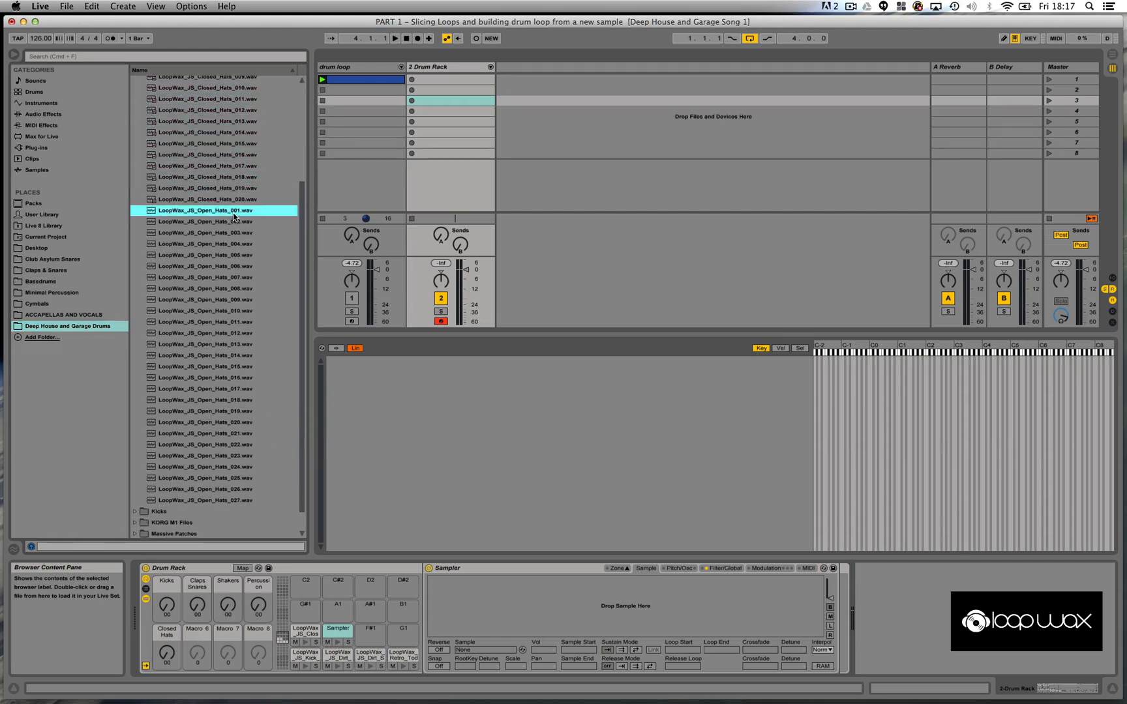
pyautogui.keyDown('shift'); pyautogui.click(221, 500); pyautogui.keyUp('shift')
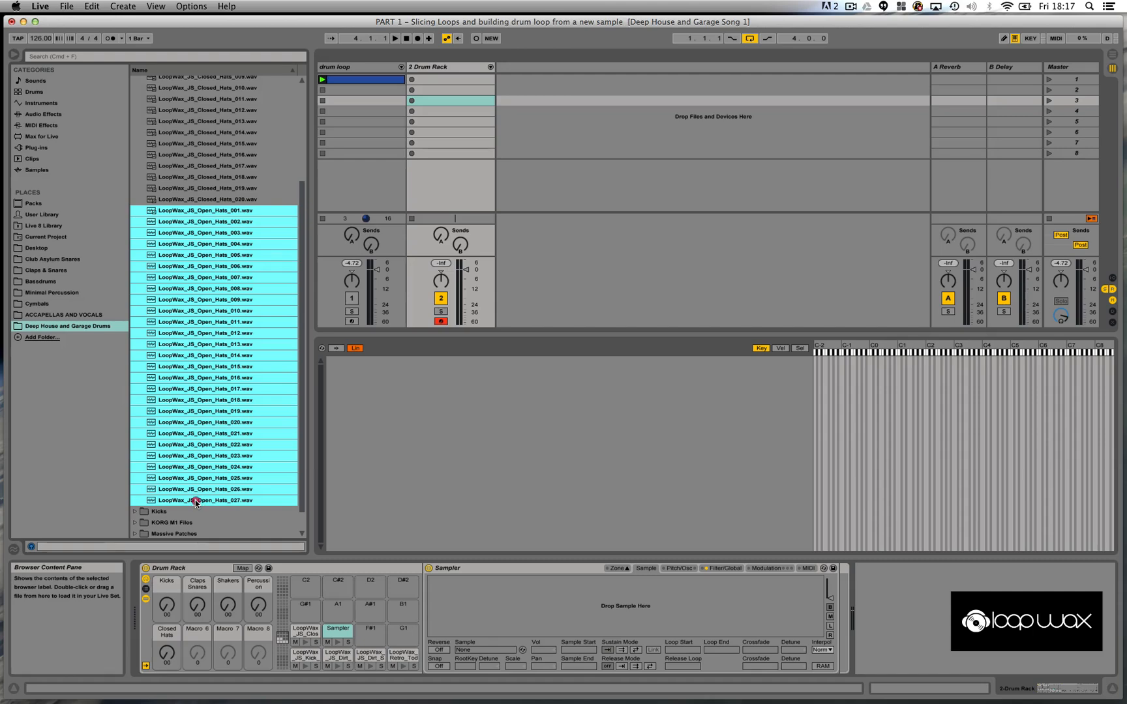
pyautogui.moveTo(195, 502); pyautogui.dragTo(409, 505)
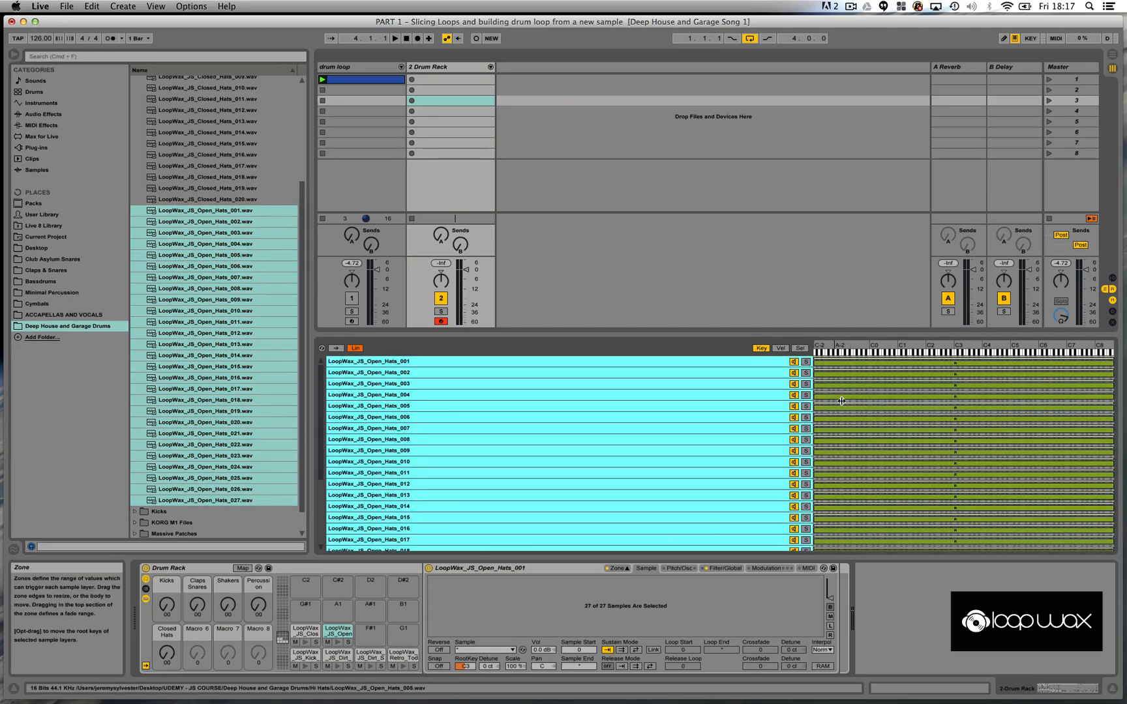
# Distribute the open hat samples' select ranges equally and map the sample selector to Macro 6
pyautogui.click(800, 349)
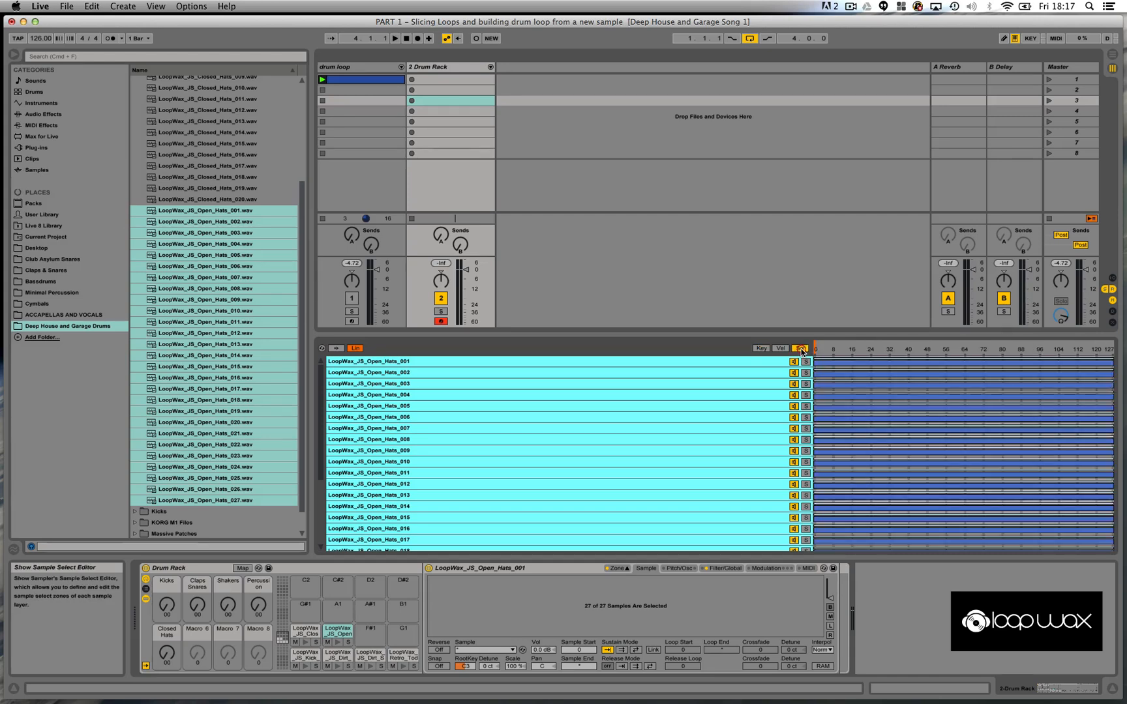
pyautogui.rightClick(841, 364)
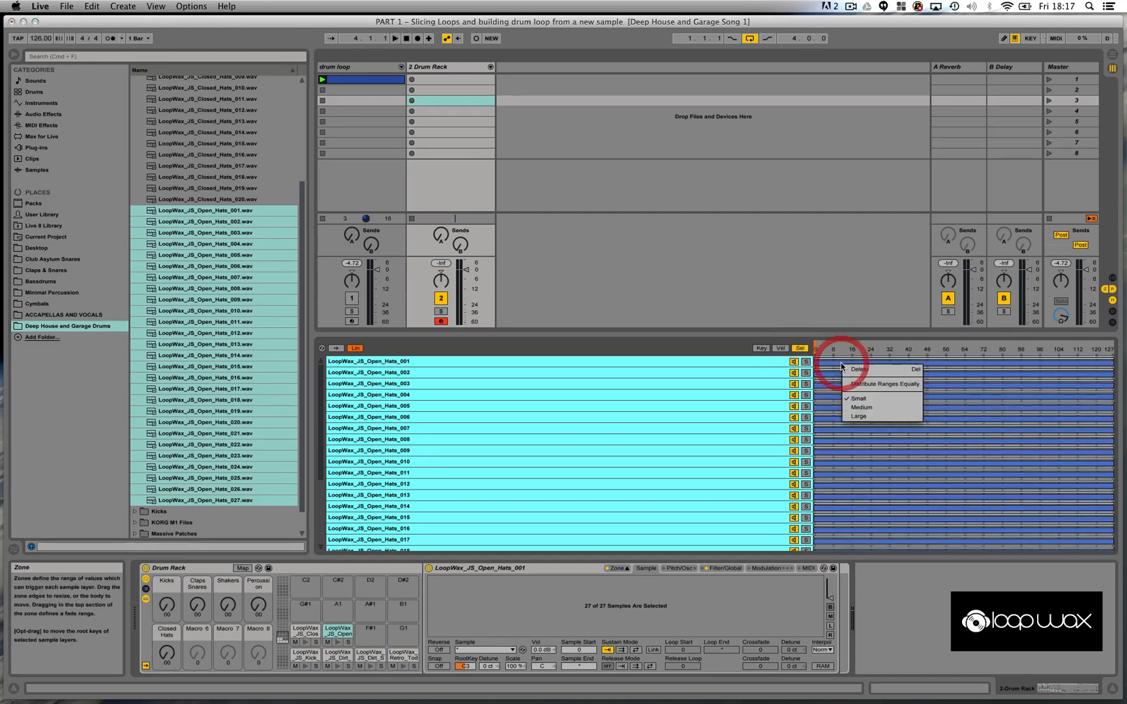
pyautogui.click(867, 385)
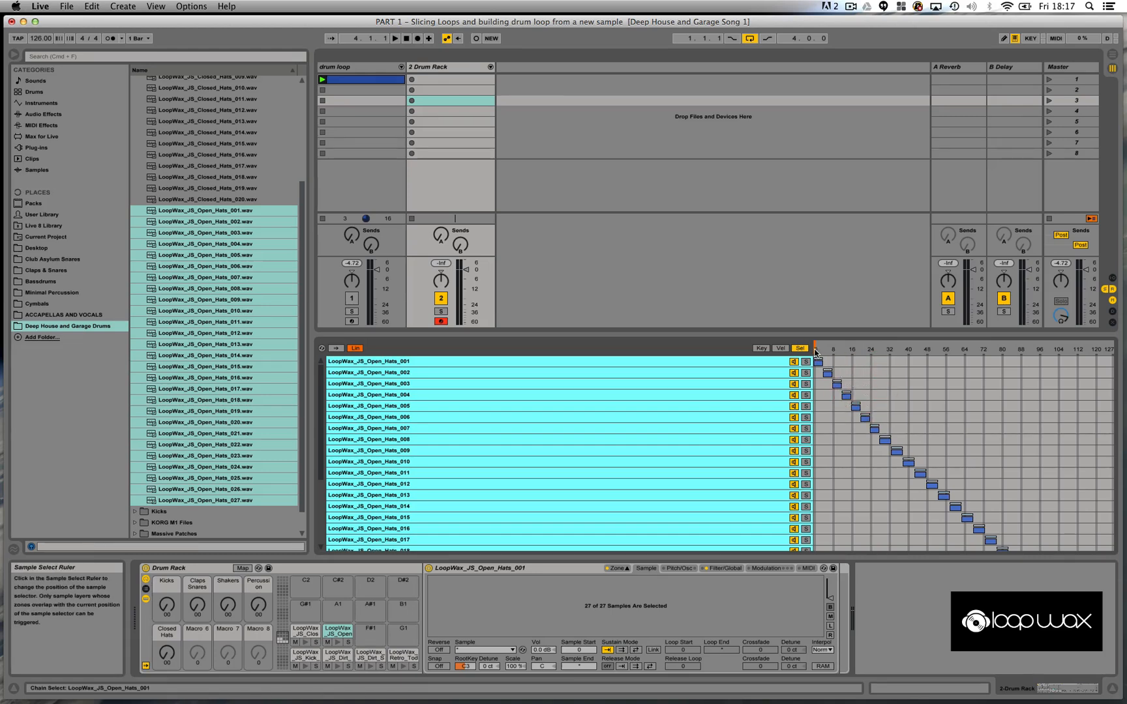
pyautogui.rightClick(815, 352)
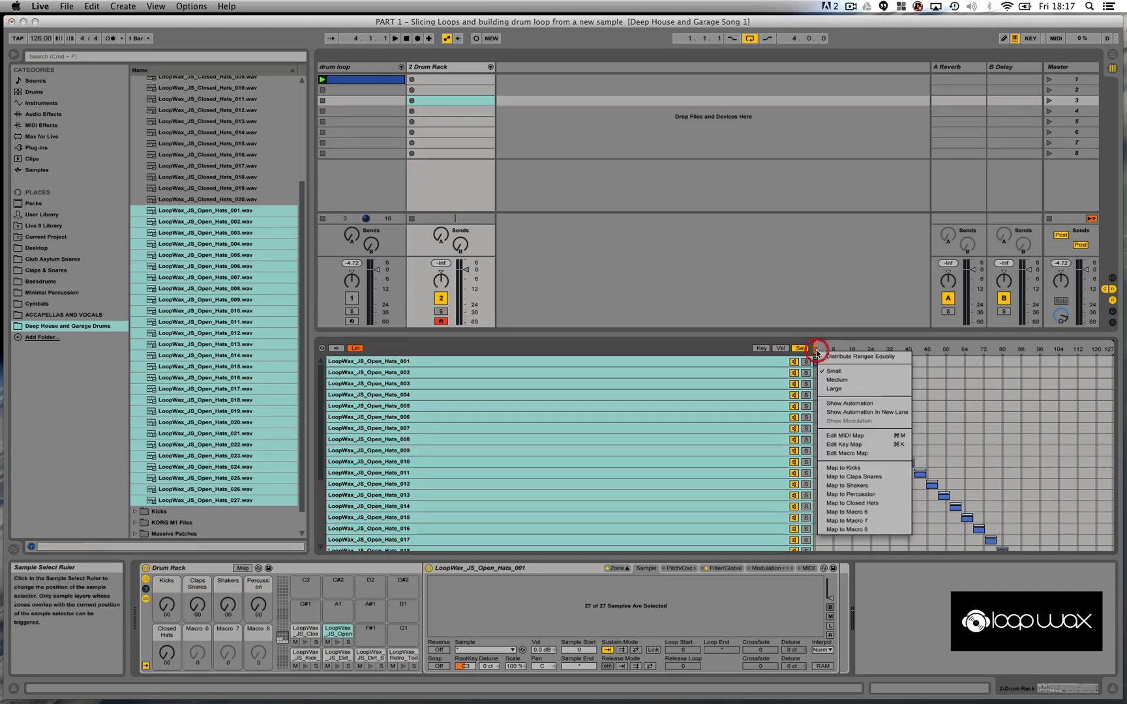
pyautogui.click(875, 512)
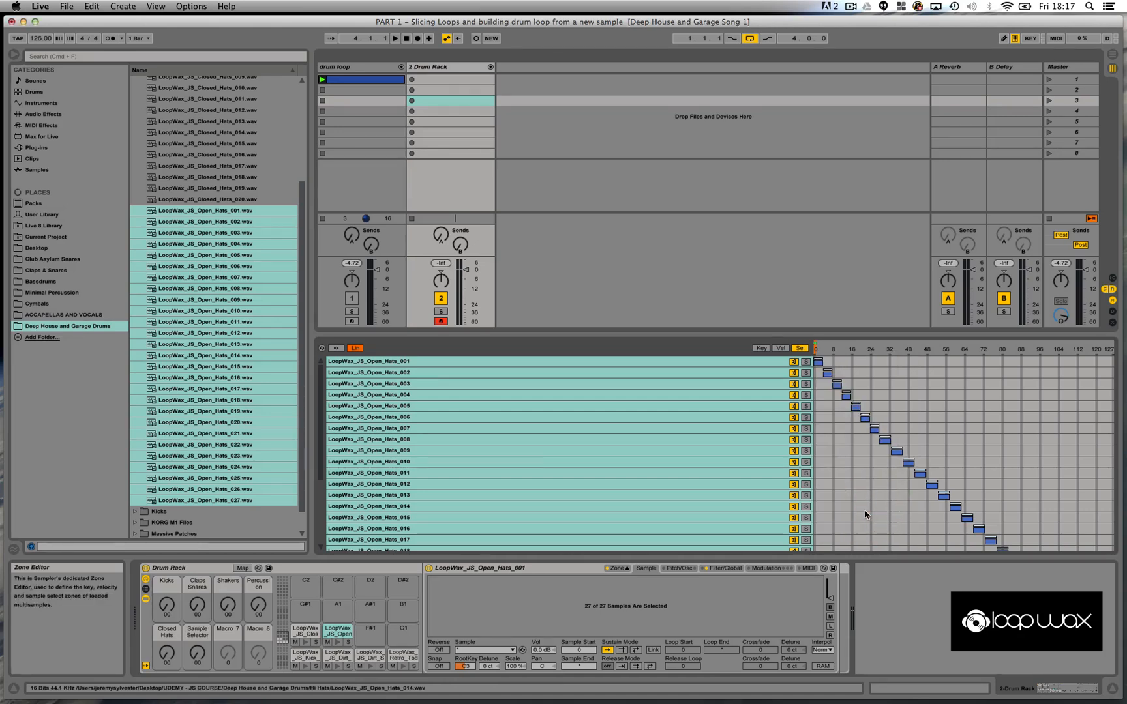
# Rename the Drum Rack's sixth macro, Sample Selector, as OPen Hats
pyautogui.rightClick(199, 636)
pyautogui.click(228, 554)
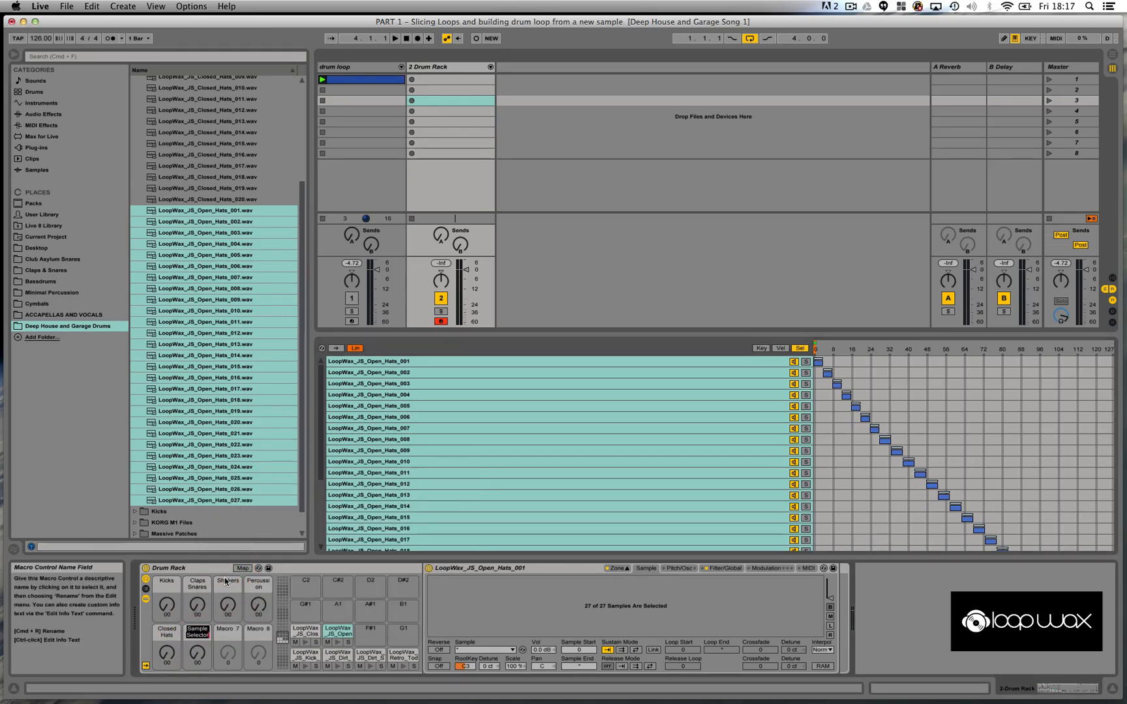
pyautogui.write('OPen Hats')
pyautogui.press('Return')
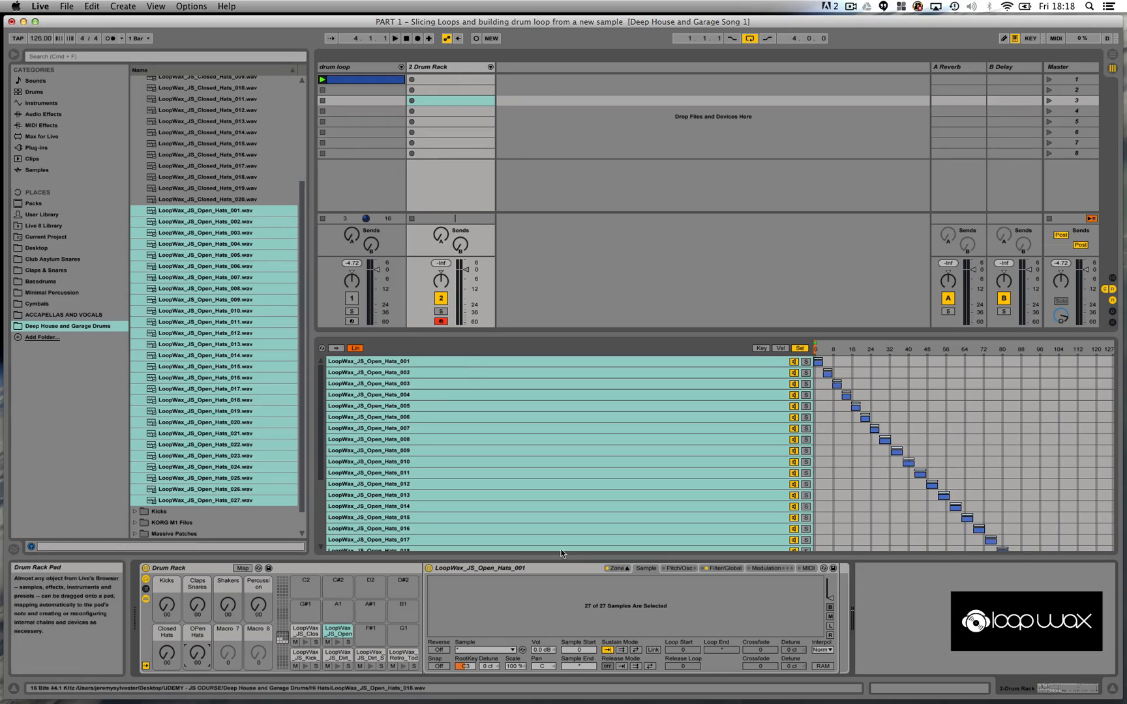
# Insert an empty MIDI clip in the first clip slot of the Drum Rack track
pyautogui.click(457, 79)
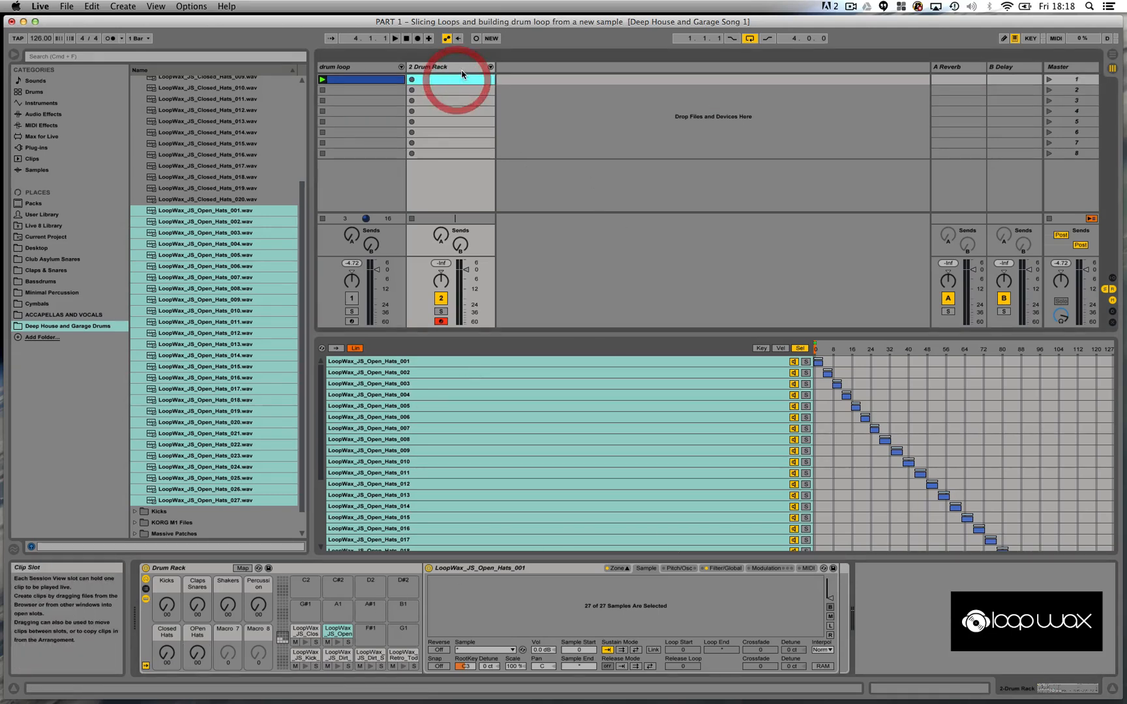
pyautogui.click(456, 81)
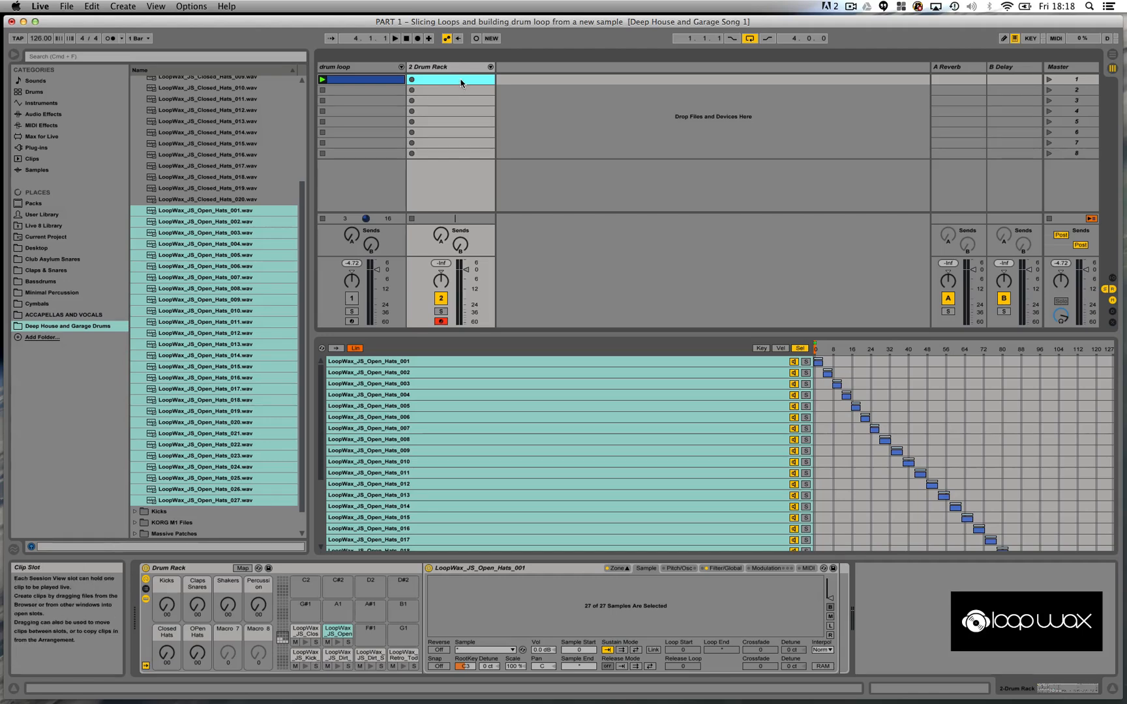
pyautogui.rightClick(460, 83)
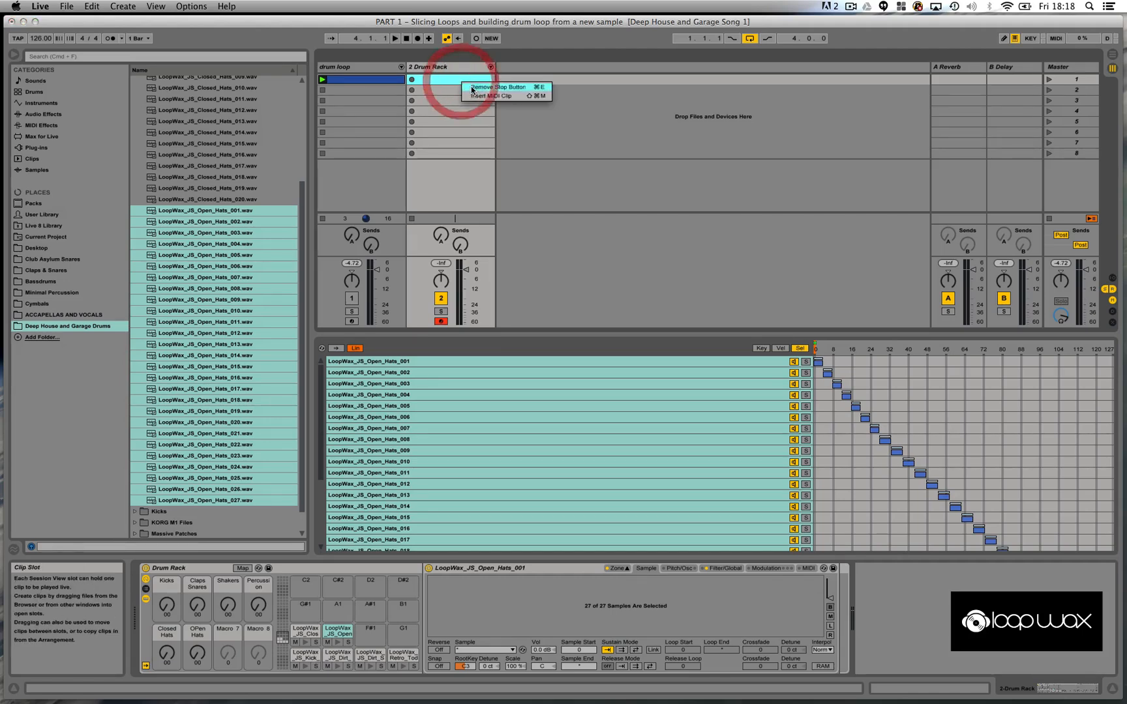
pyautogui.click(480, 98)
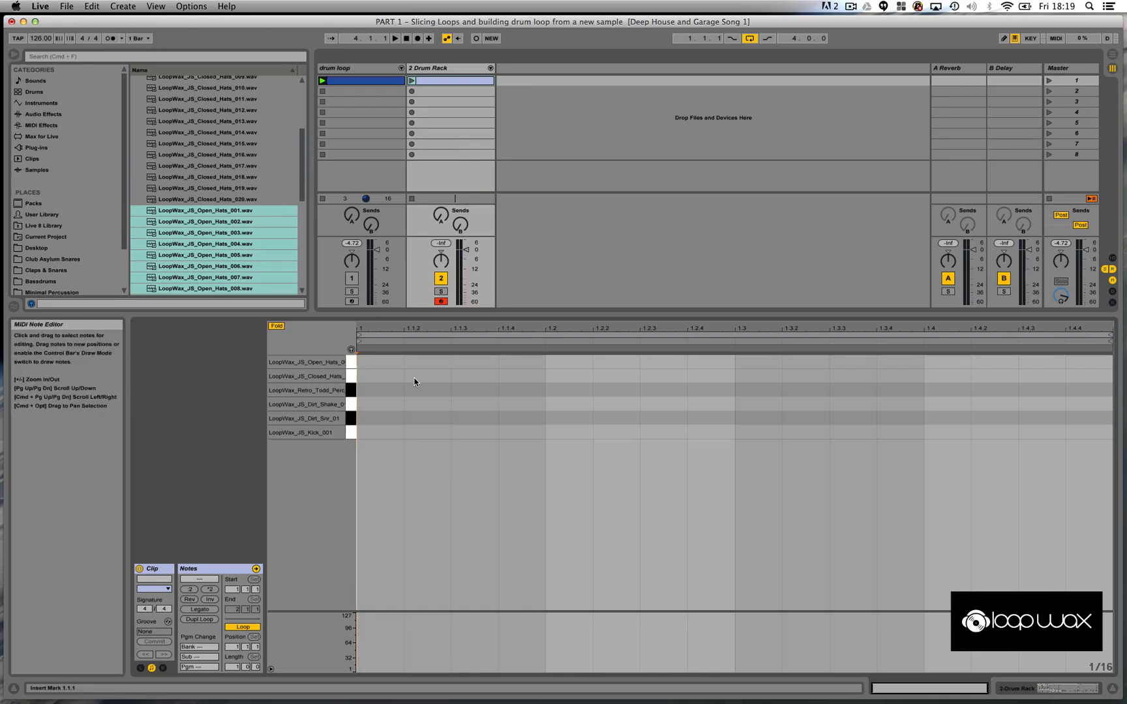
# Audition the kick, shaker, percussion, closed hat and open hat sounds from the MIDI clip's note rows
pyautogui.click(307, 432)
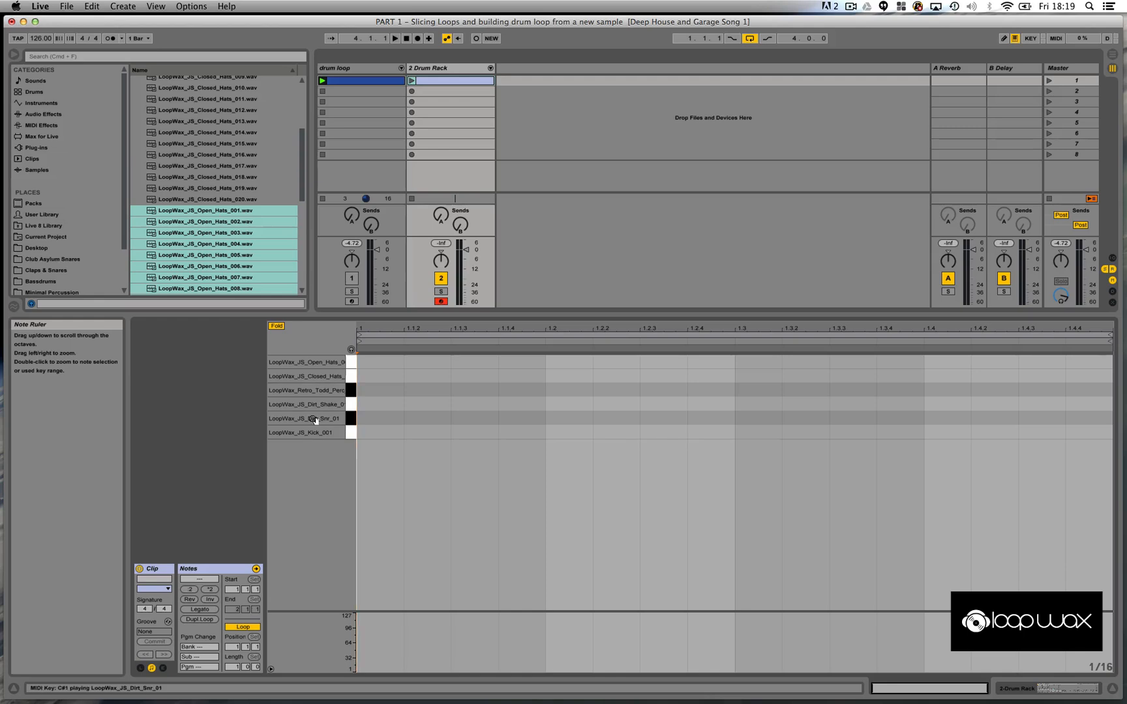
pyautogui.click(322, 406)
pyautogui.click(331, 390)
pyautogui.click(324, 377)
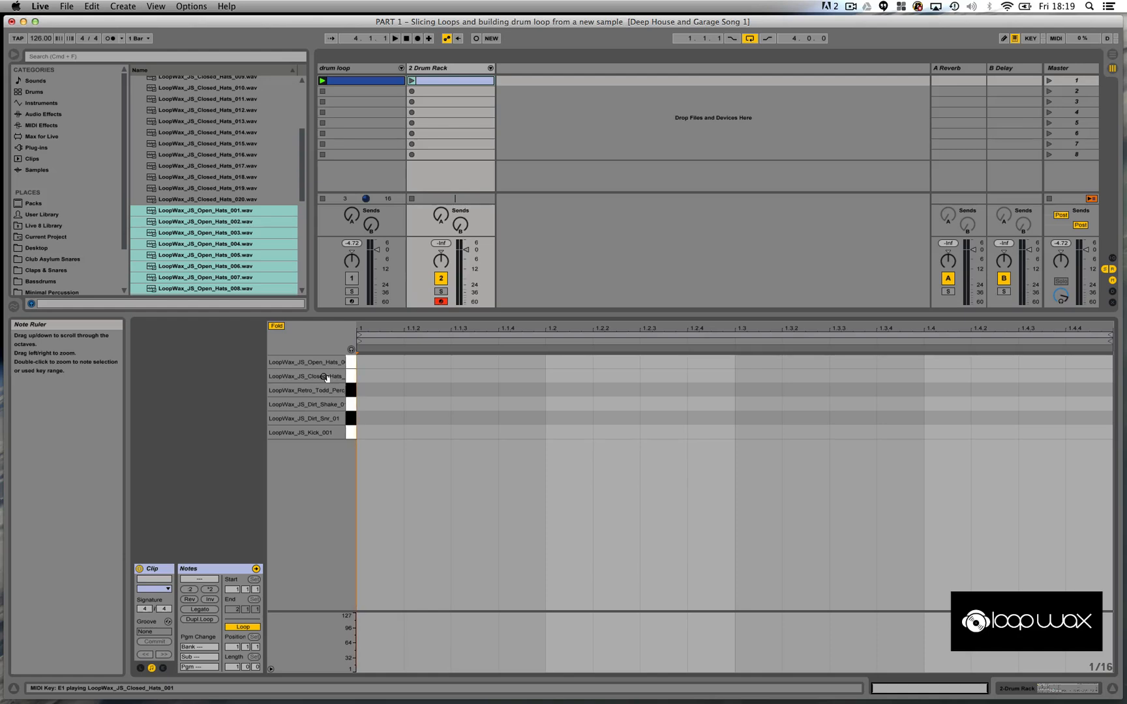
pyautogui.click(323, 364)
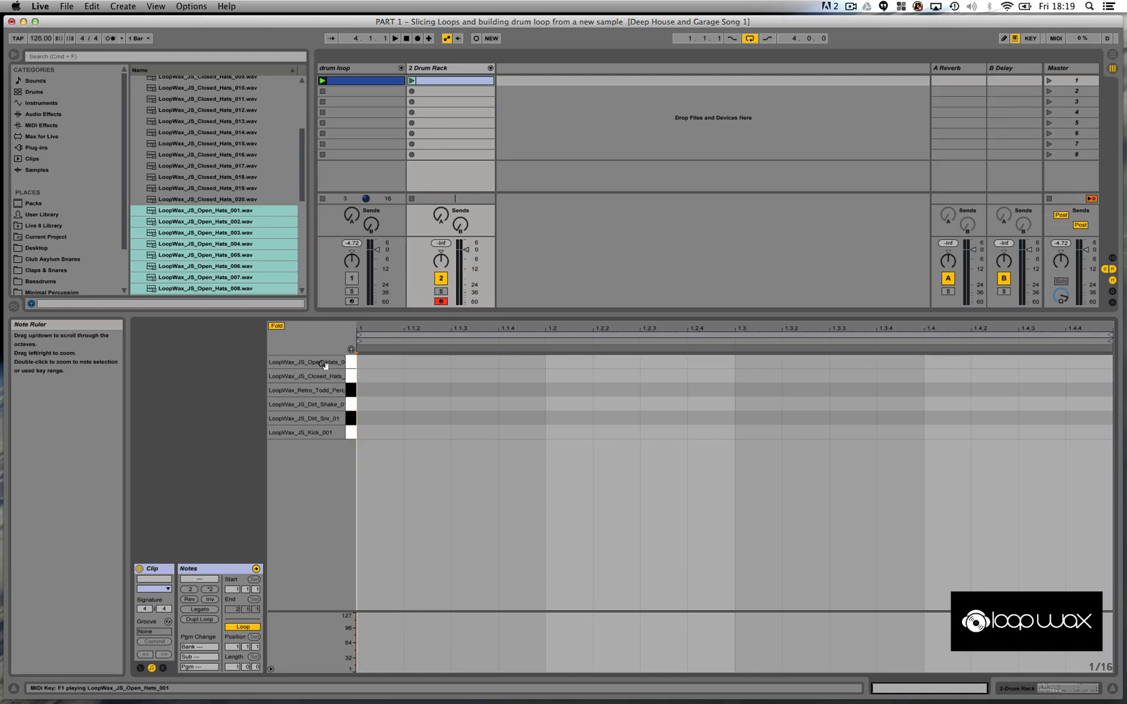
pyautogui.click(324, 366)
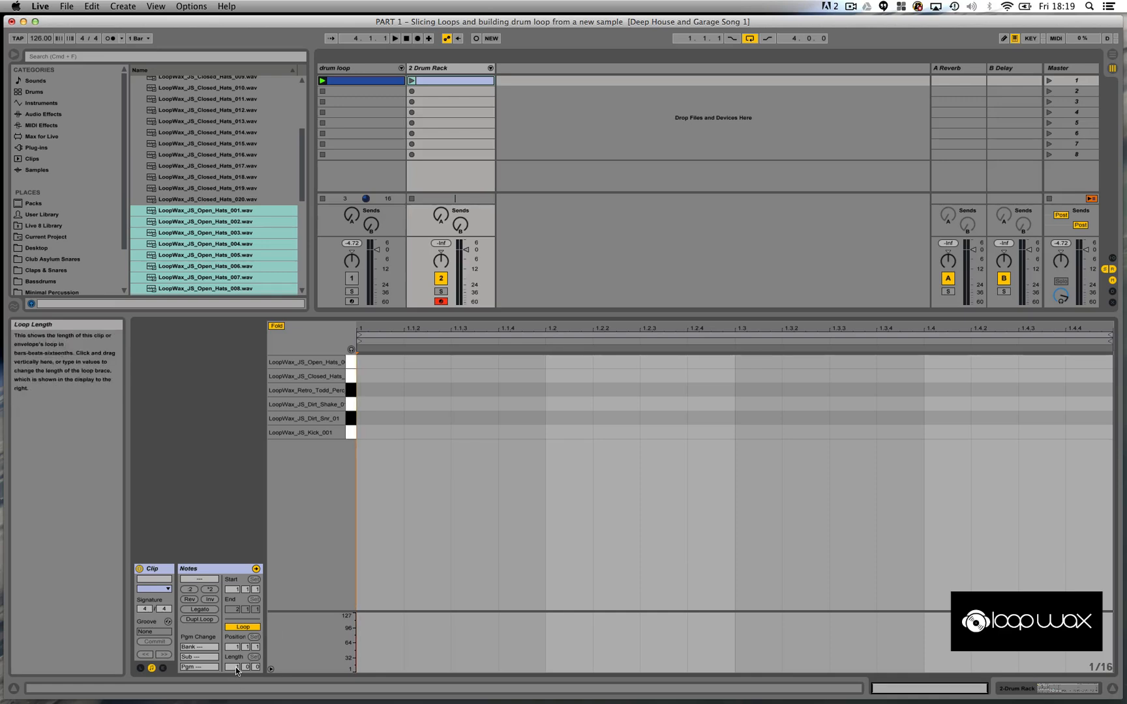
# Set the MIDI clip's loop length to 4 bars and draw sixteenth-note kicks on all four beats of bar 1
pyautogui.moveTo(235, 667); pyautogui.dragTo(236, 669)
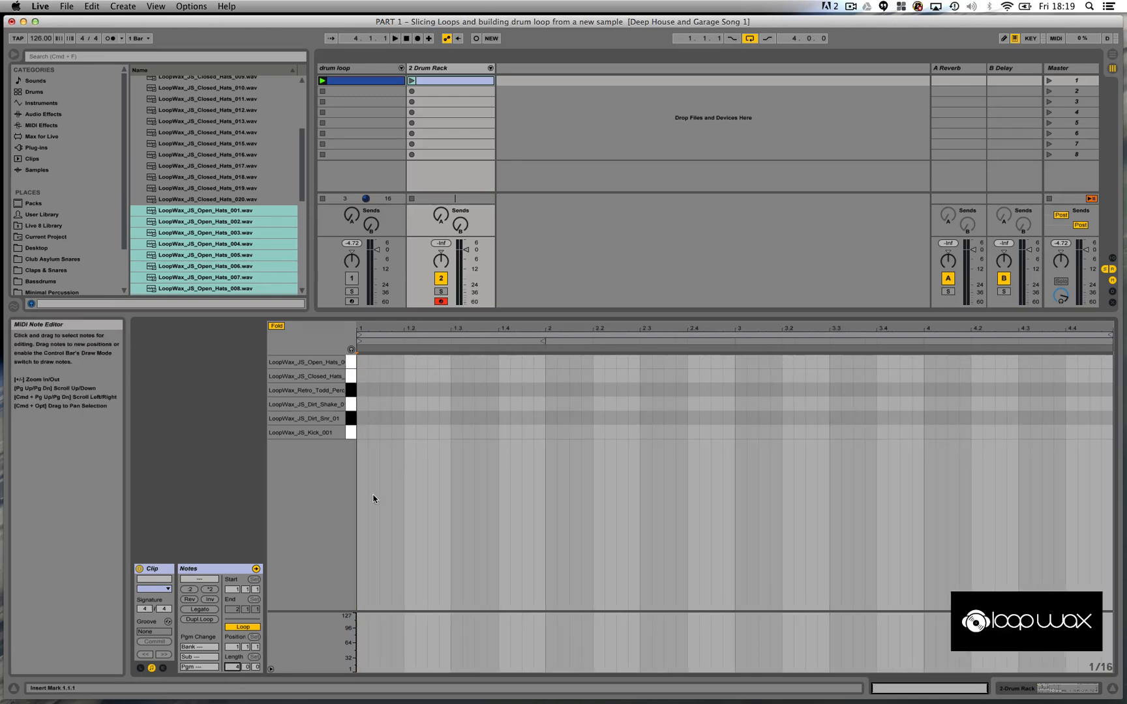
pyautogui.rightClick(368, 437)
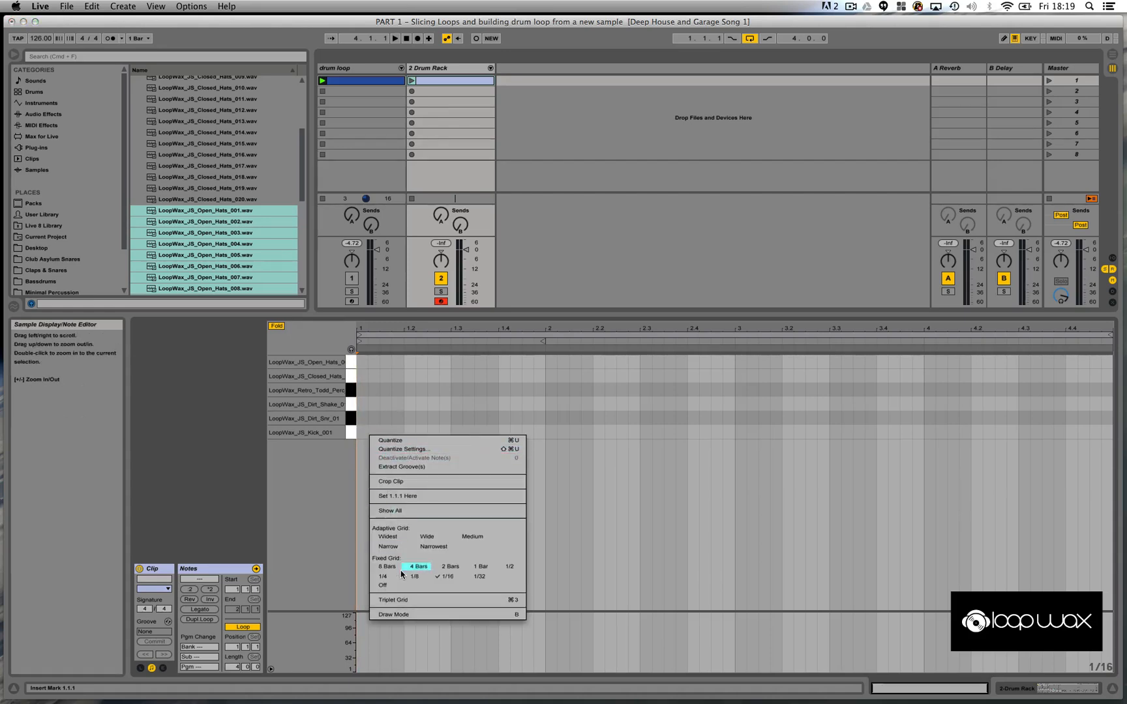
pyautogui.click(403, 614)
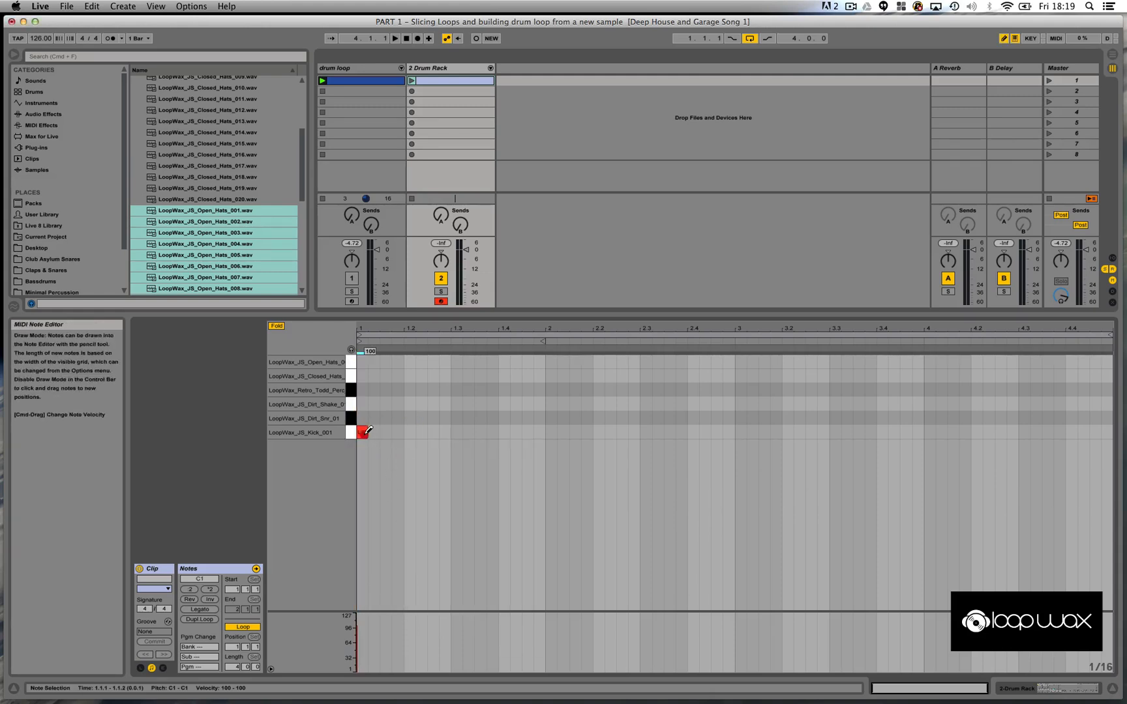
pyautogui.click(363, 432)
pyautogui.click(410, 433)
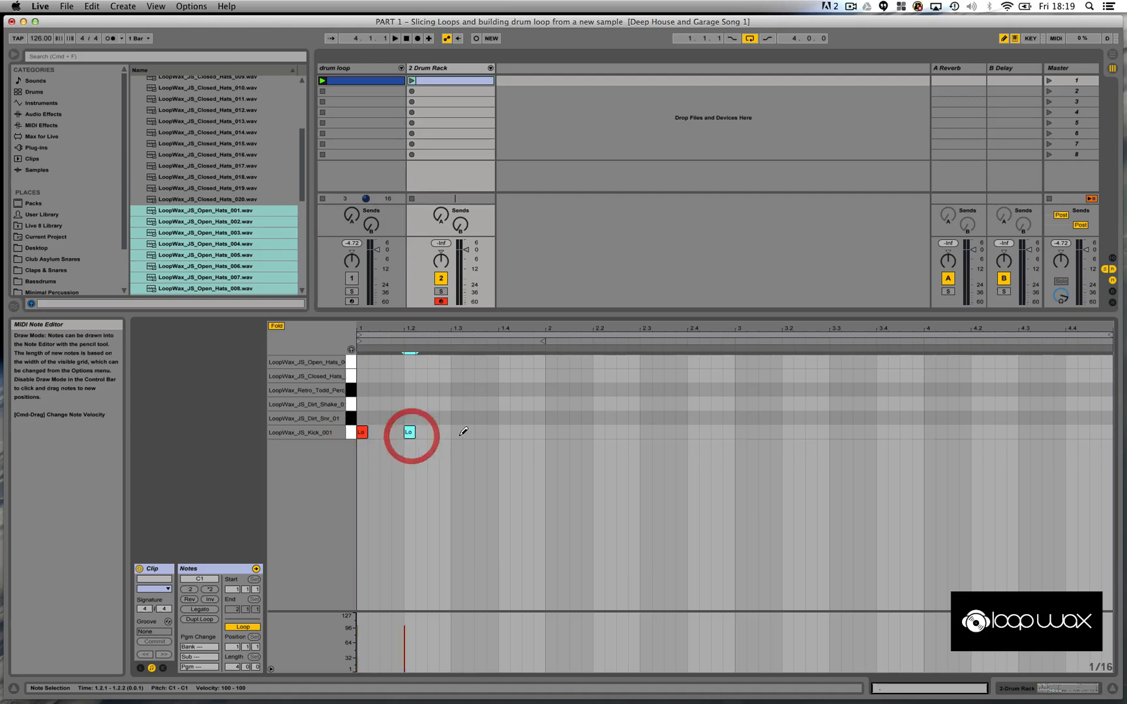
pyautogui.click(457, 432)
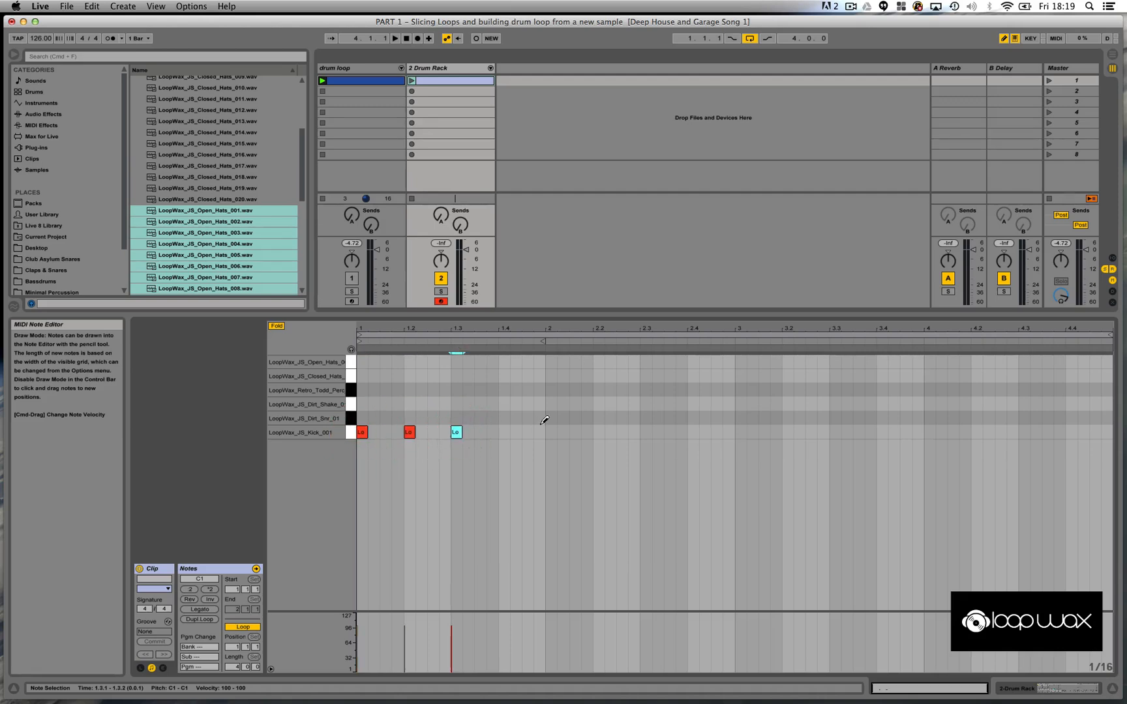
pyautogui.click(503, 432)
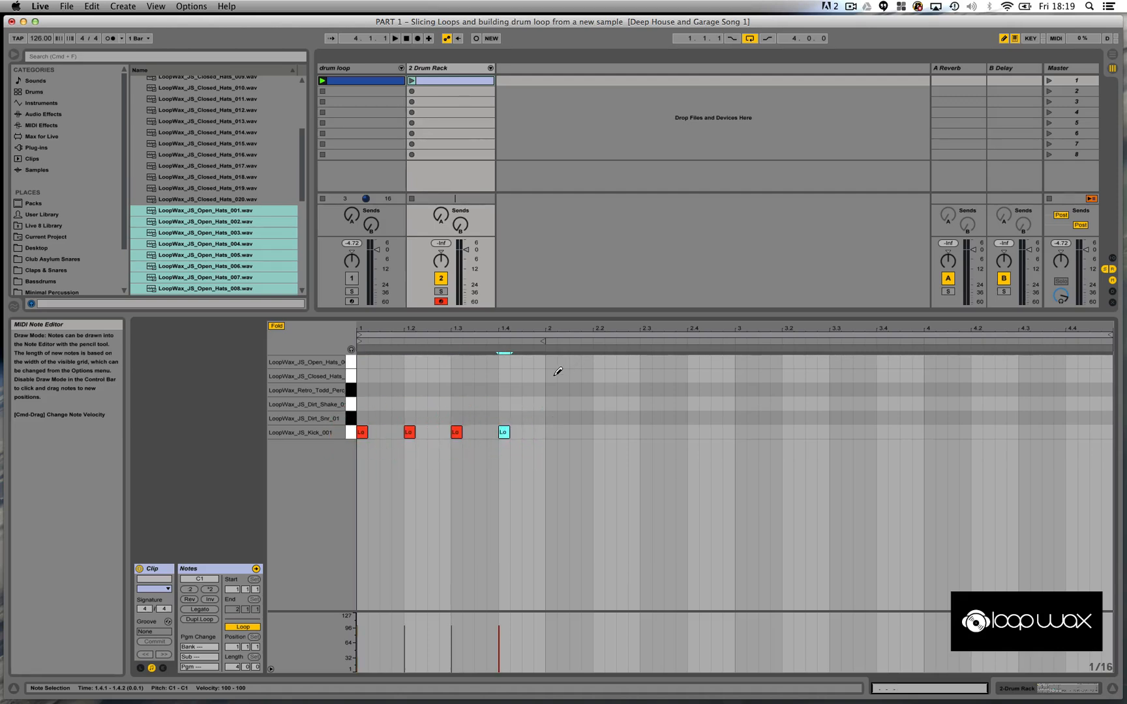
# Play back the kick pattern in the Drum Rack clip, stopping before the end of the first bar
pyautogui.press('space')
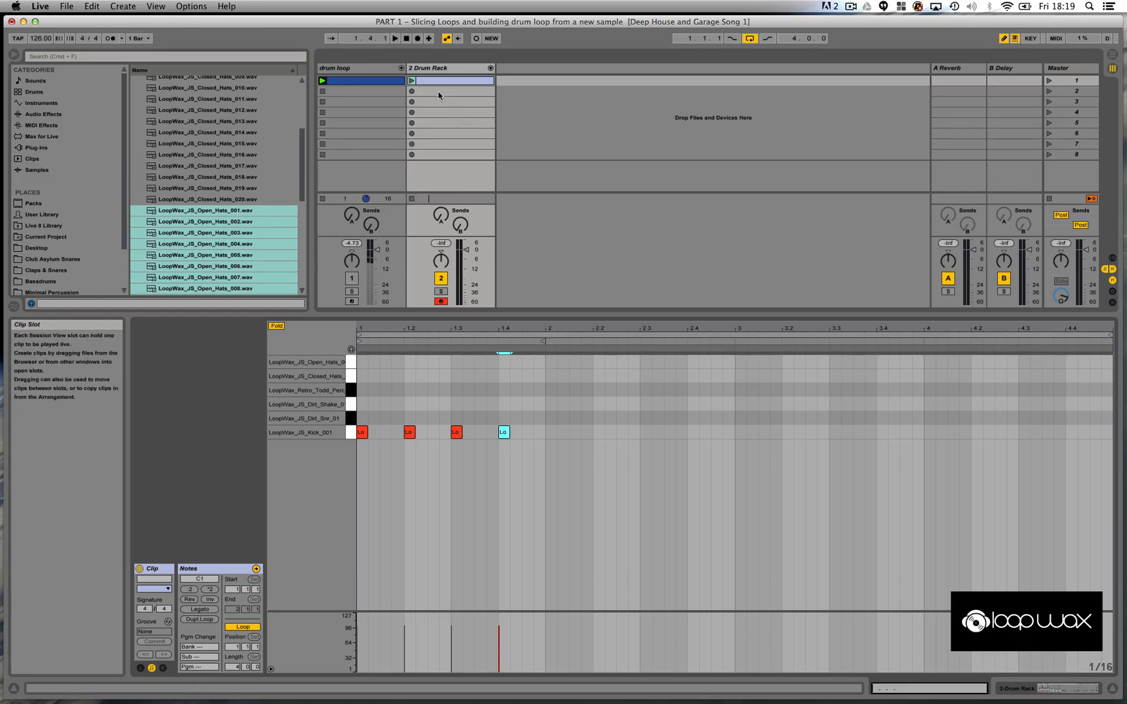
pyautogui.click(411, 81)
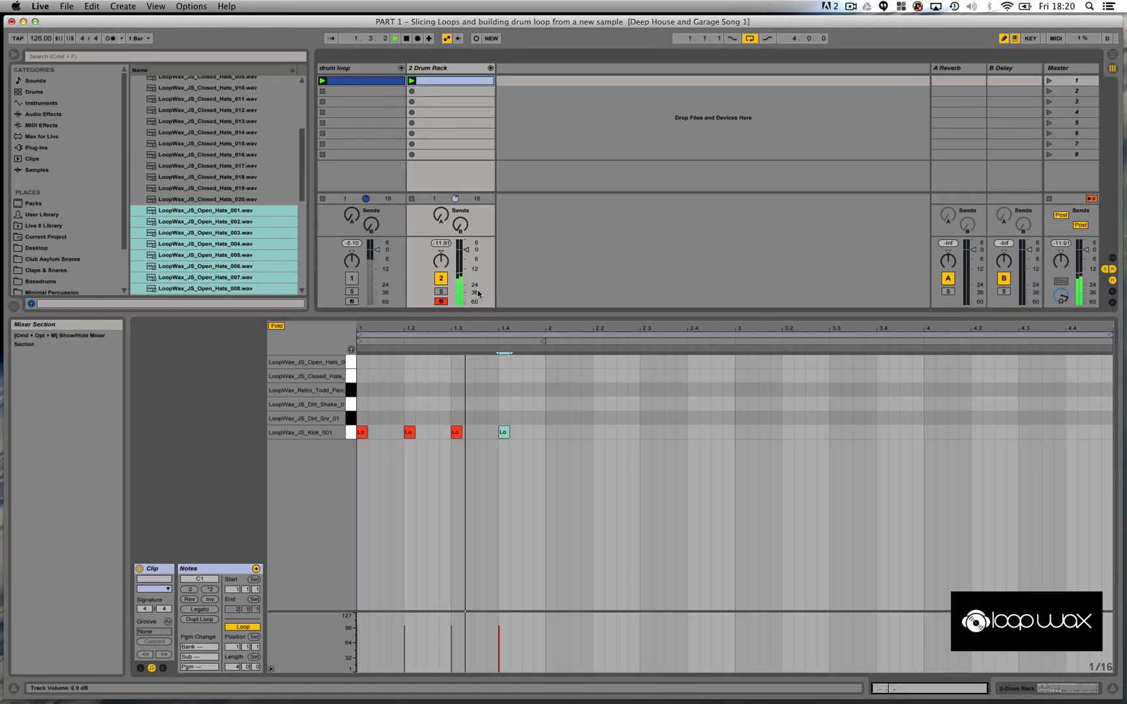
pyautogui.press('space')
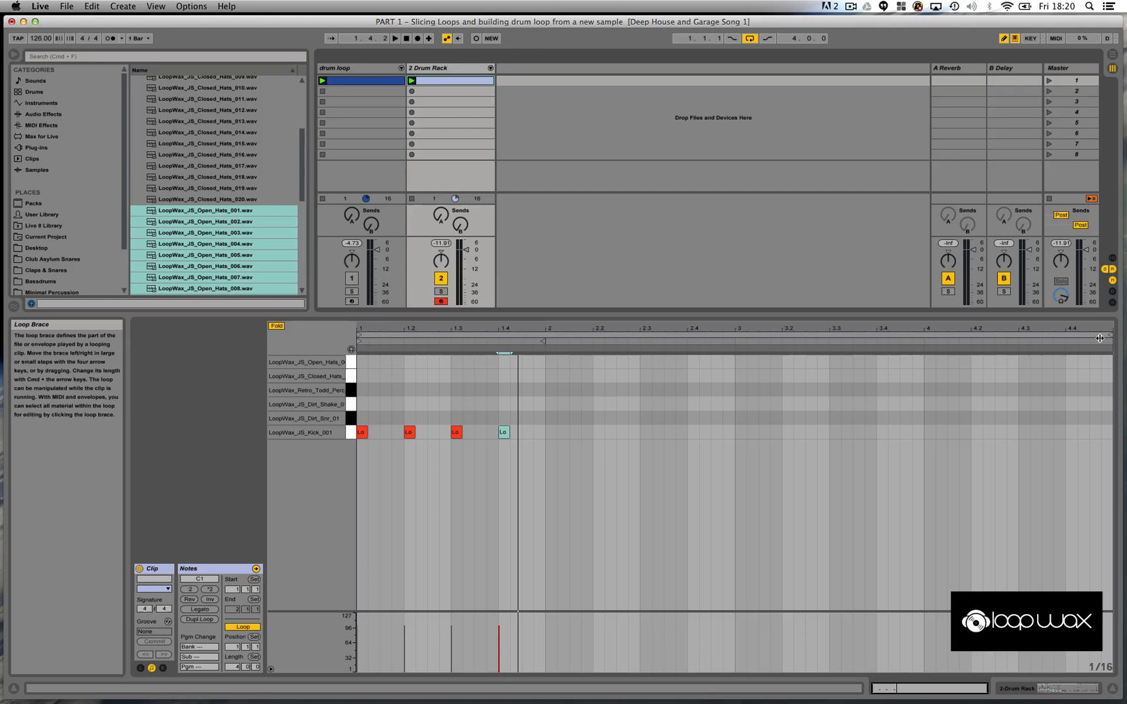
# Shorten the clip's loop to the first bar and play back the looped kick pattern
pyautogui.moveTo(1110, 335)
pyautogui.mouseDown()
pyautogui.moveTo(776, 312)
pyautogui.moveTo(543, 318)
pyautogui.mouseUp()
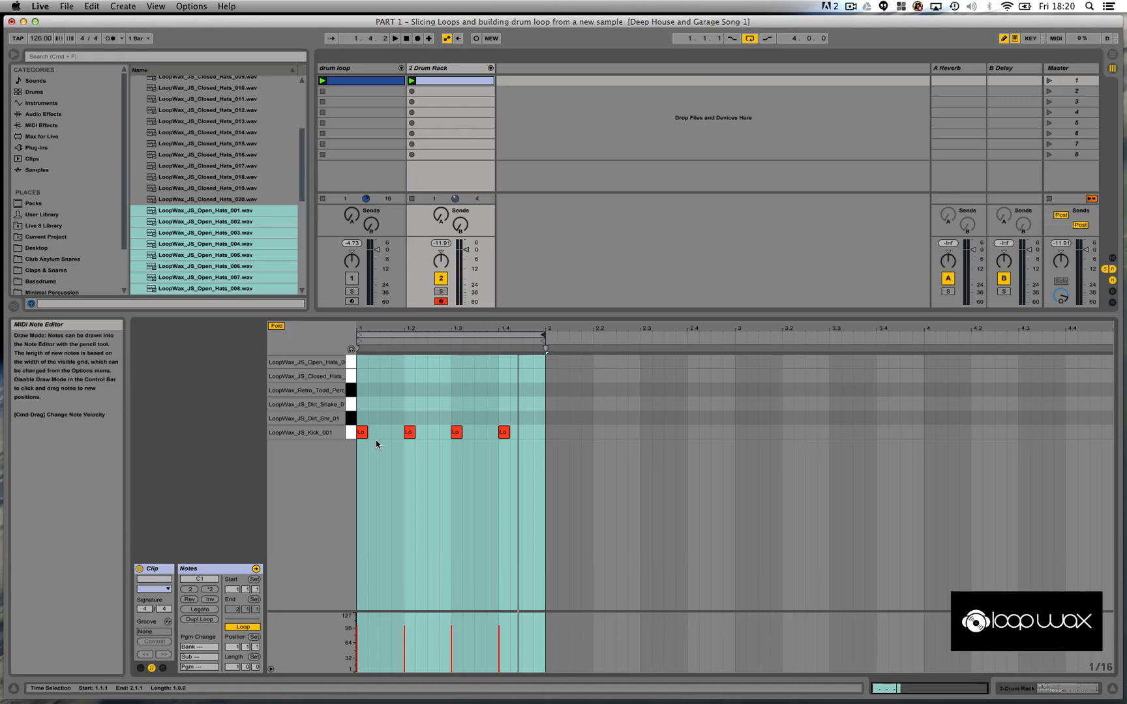
pyautogui.press('space')
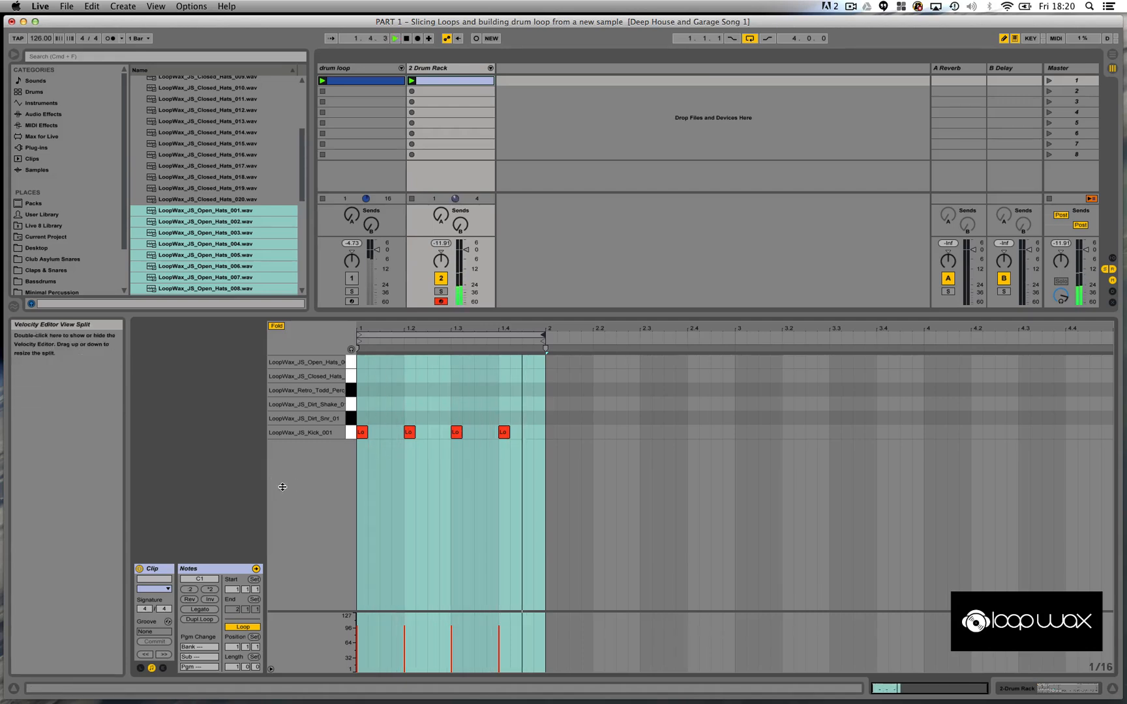
pyautogui.rightClick(379, 468)
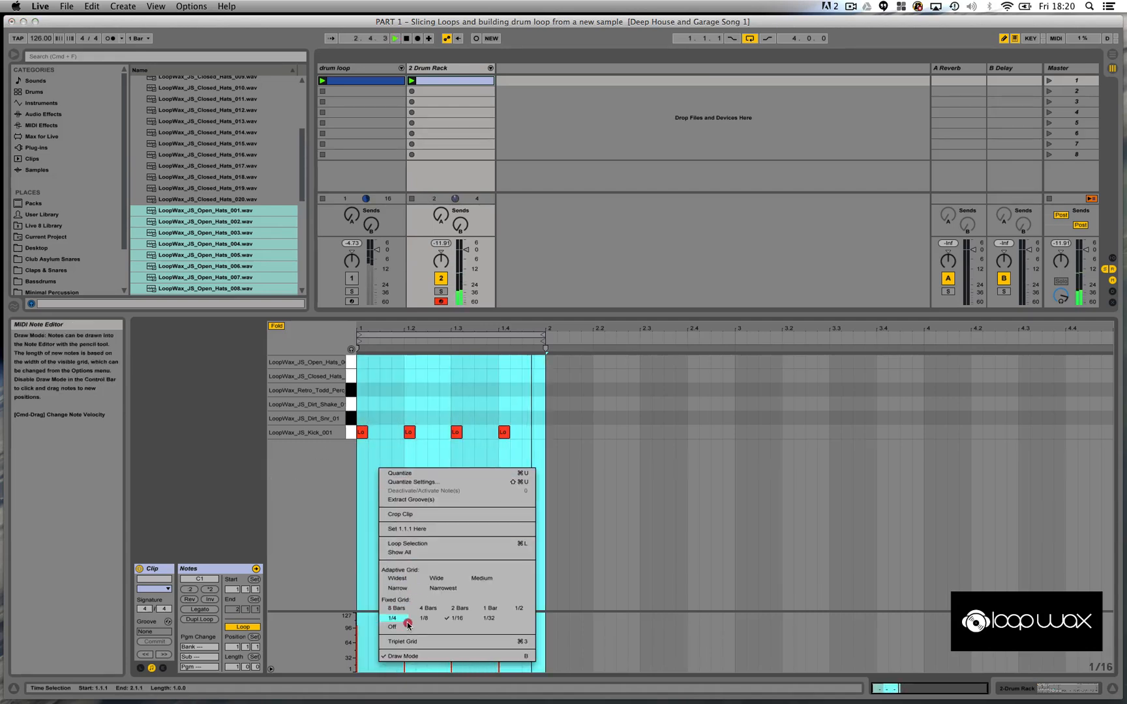
pyautogui.click(352, 518)
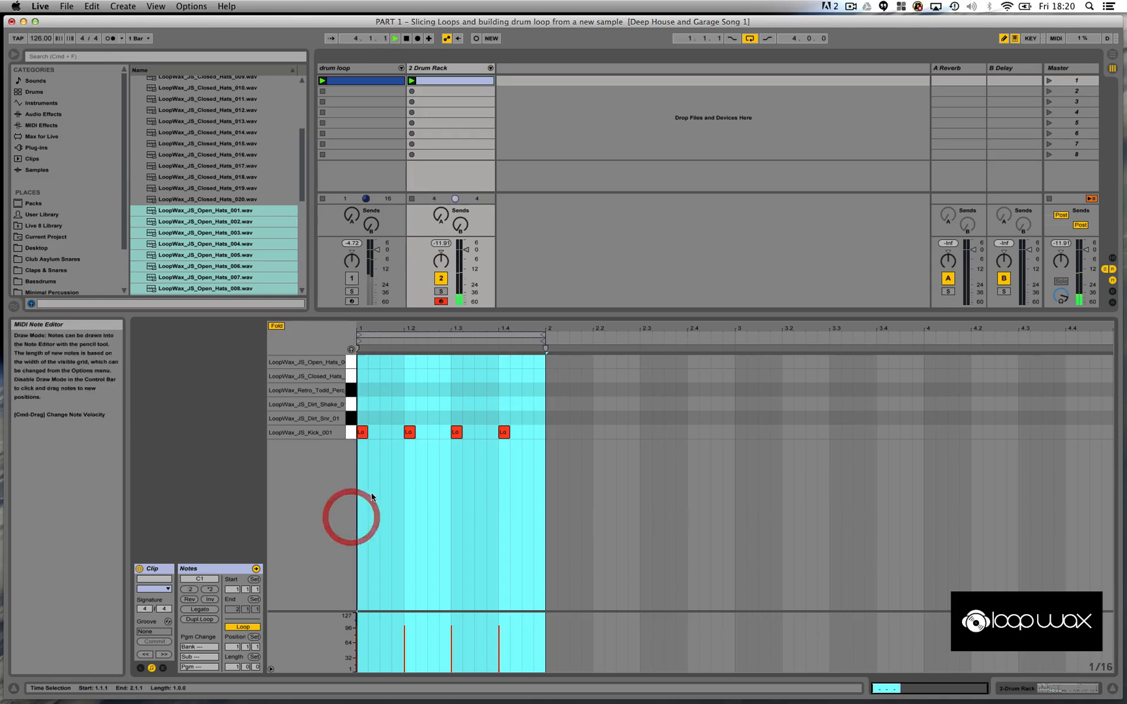
pyautogui.press('space')
# Draw Dirt Snr notes on beats 1.2 and 1.4, layered over the kicks
pyautogui.click(392, 471)
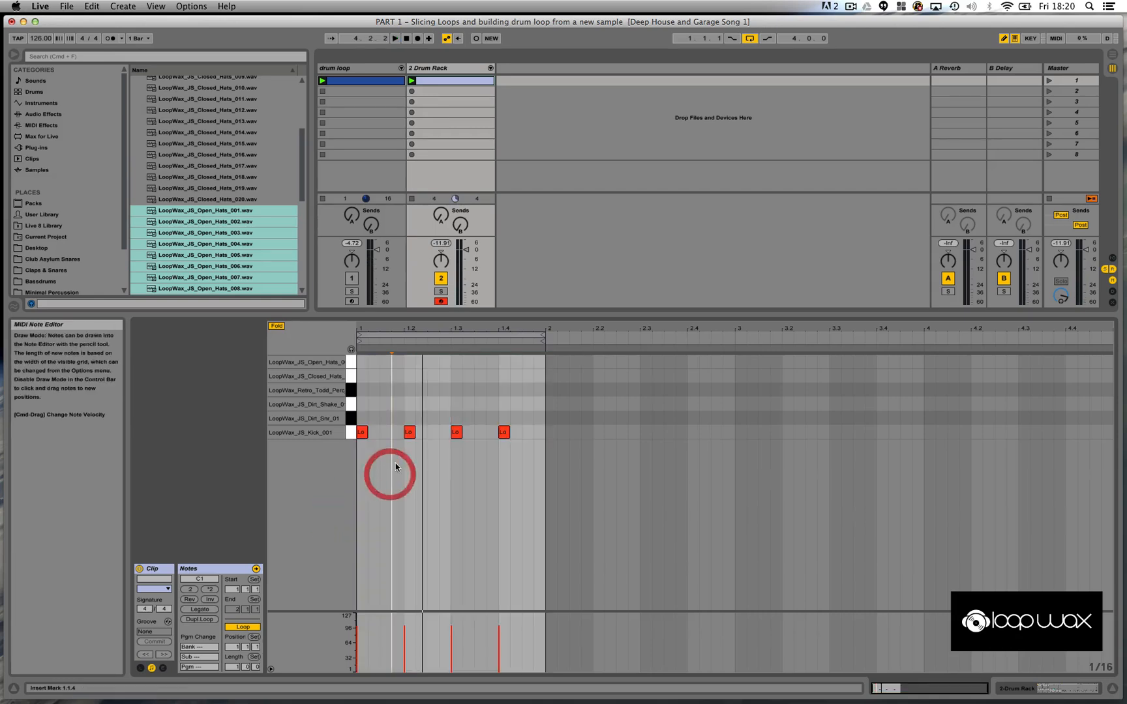
pyautogui.click(409, 418)
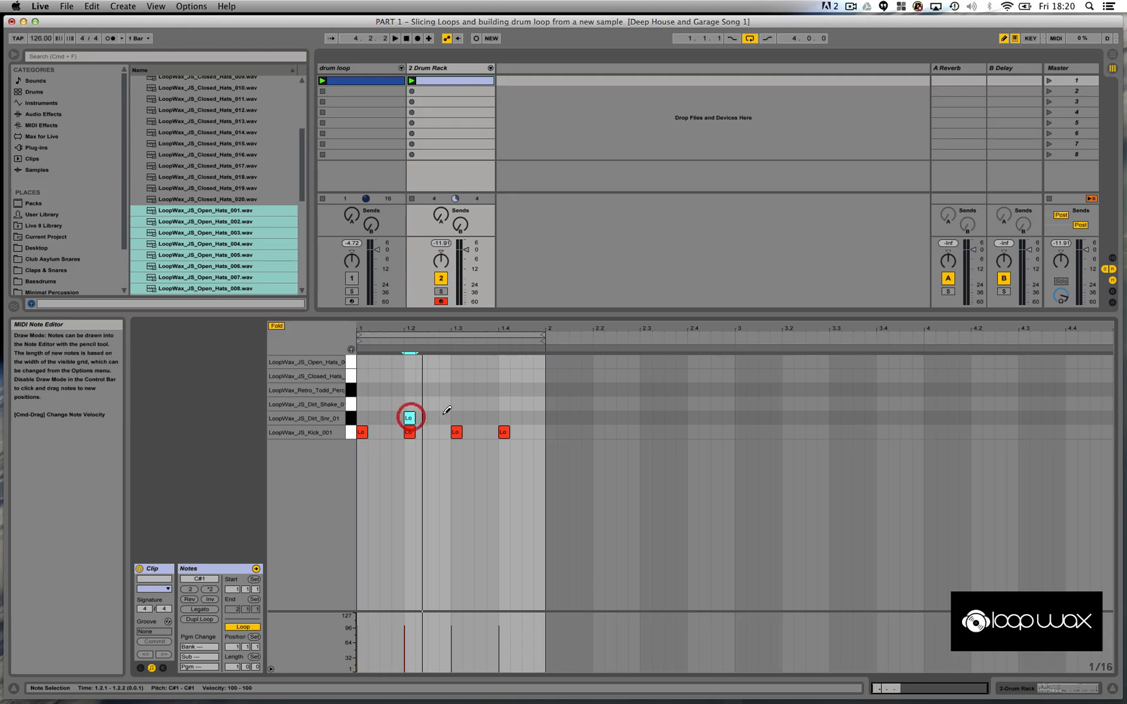
pyautogui.click(504, 418)
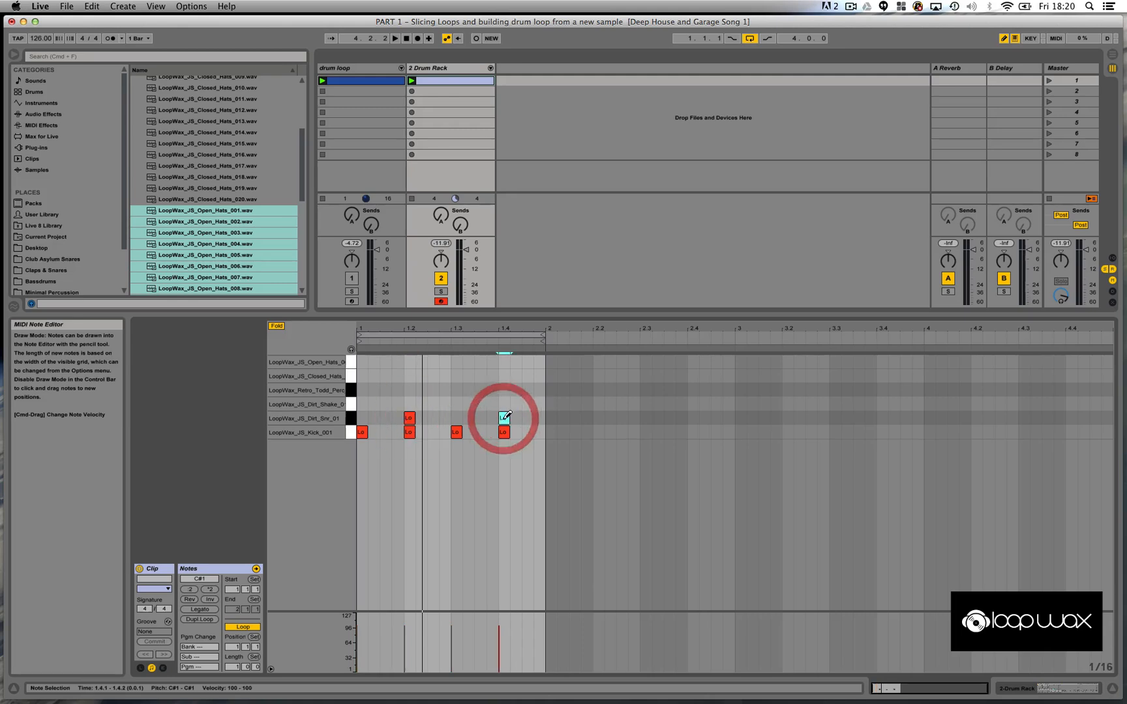
# Draw closed hat notes on the offbeat between each pair of kicks across the bar, and turn off Draw Mode
pyautogui.click(386, 377)
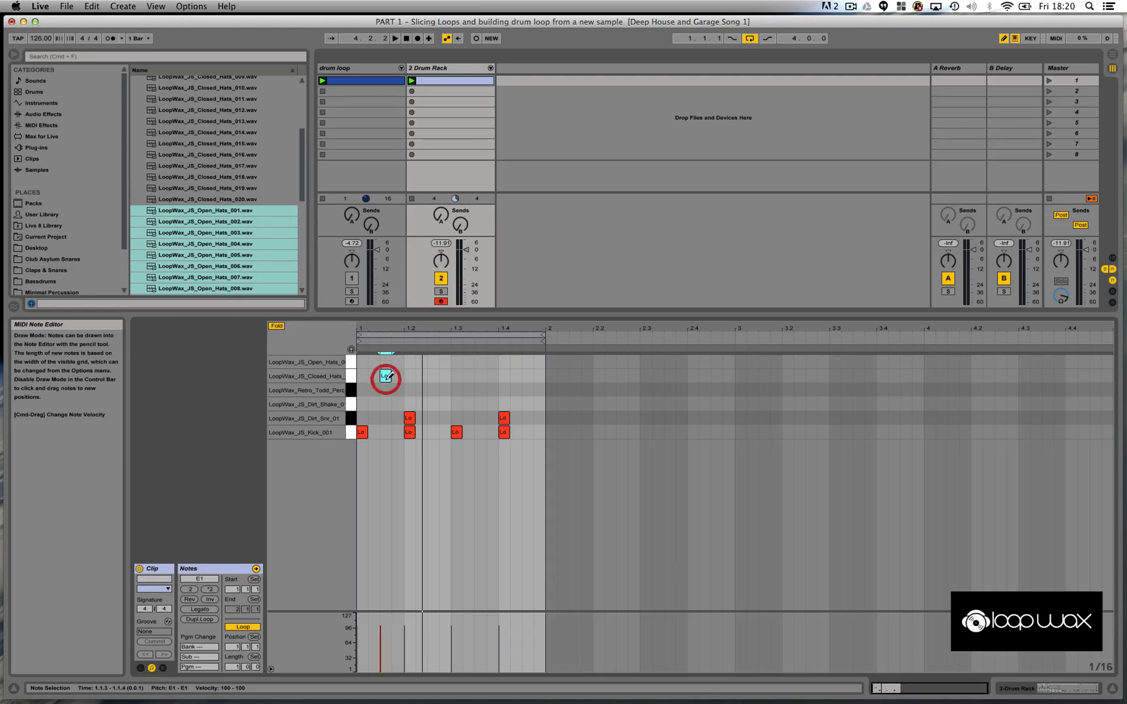
pyautogui.click(433, 377)
pyautogui.click(480, 376)
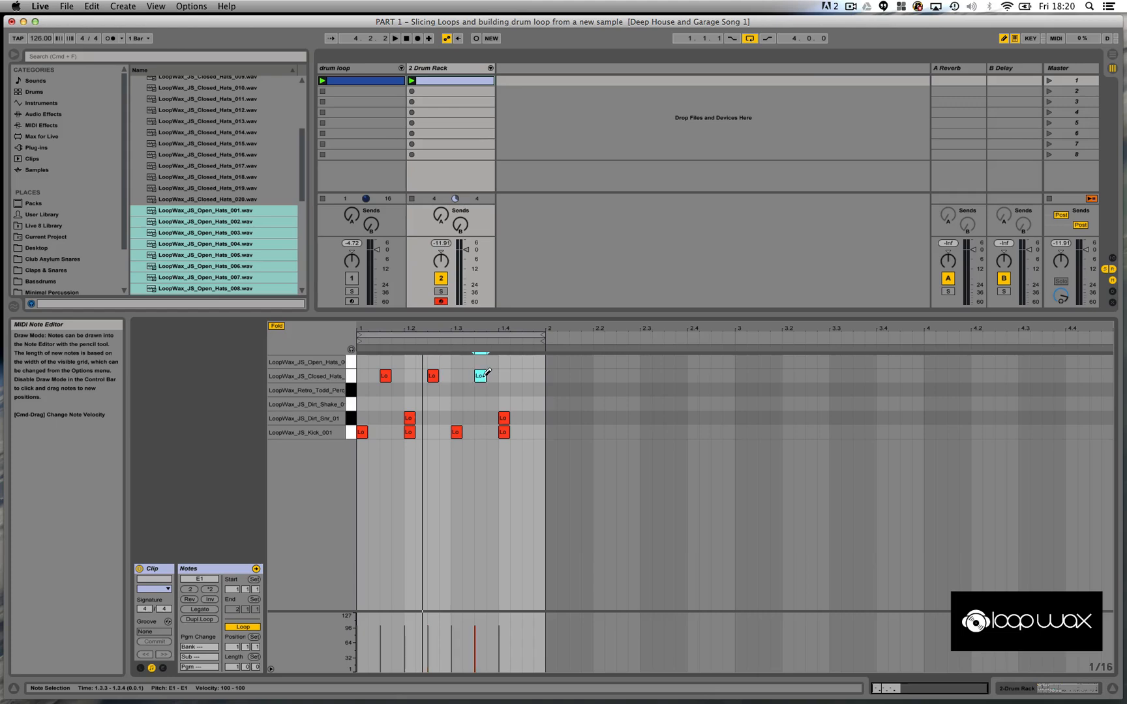
pyautogui.click(528, 376)
pyautogui.rightClick(539, 392)
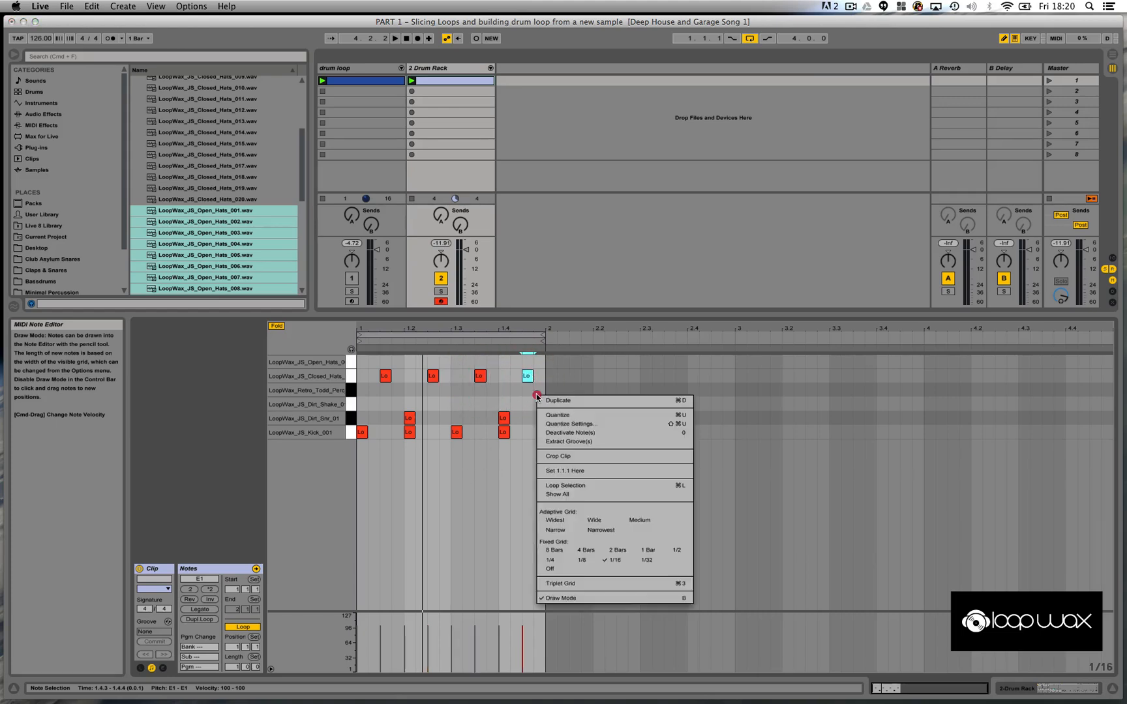
pyautogui.click(558, 598)
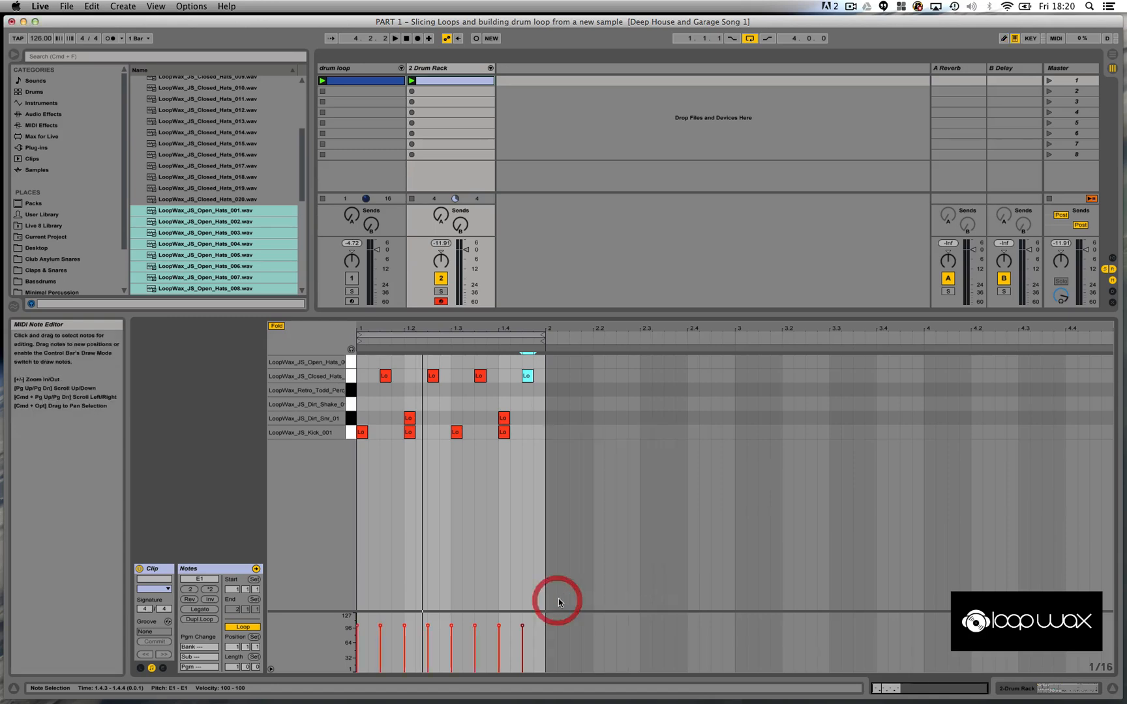
# Play the drum loop with the Drum Rack's devices shown and set the Kicks macro to about 48
pyautogui.click(411, 80)
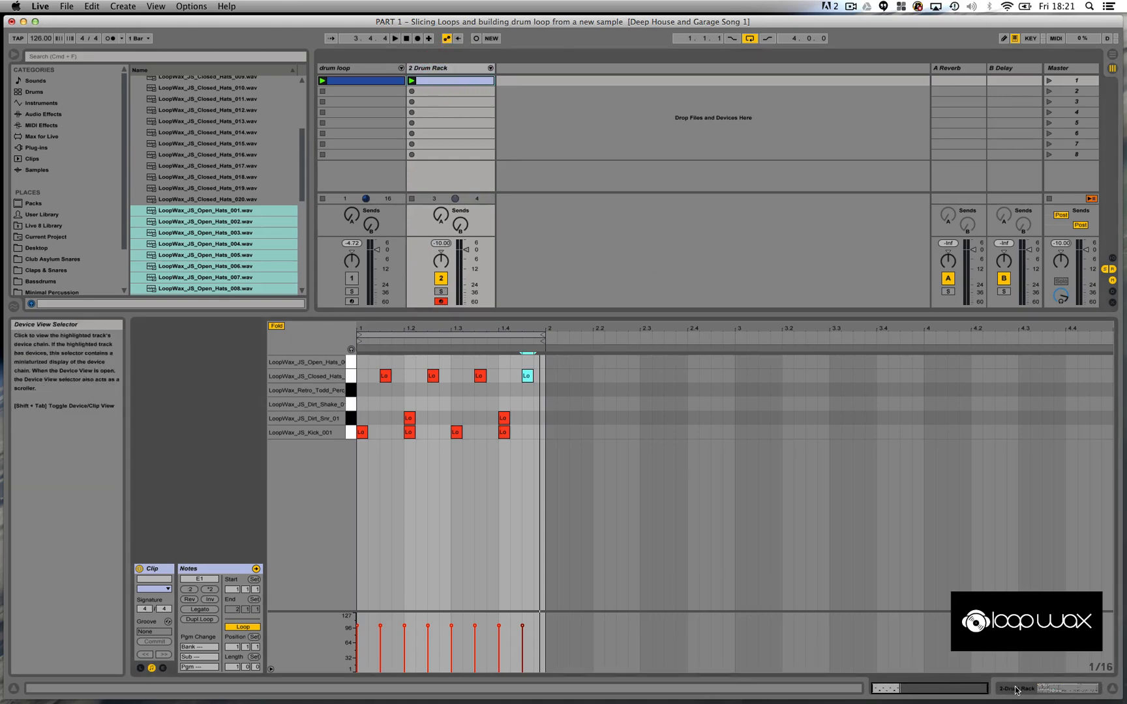
pyautogui.click(1043, 692)
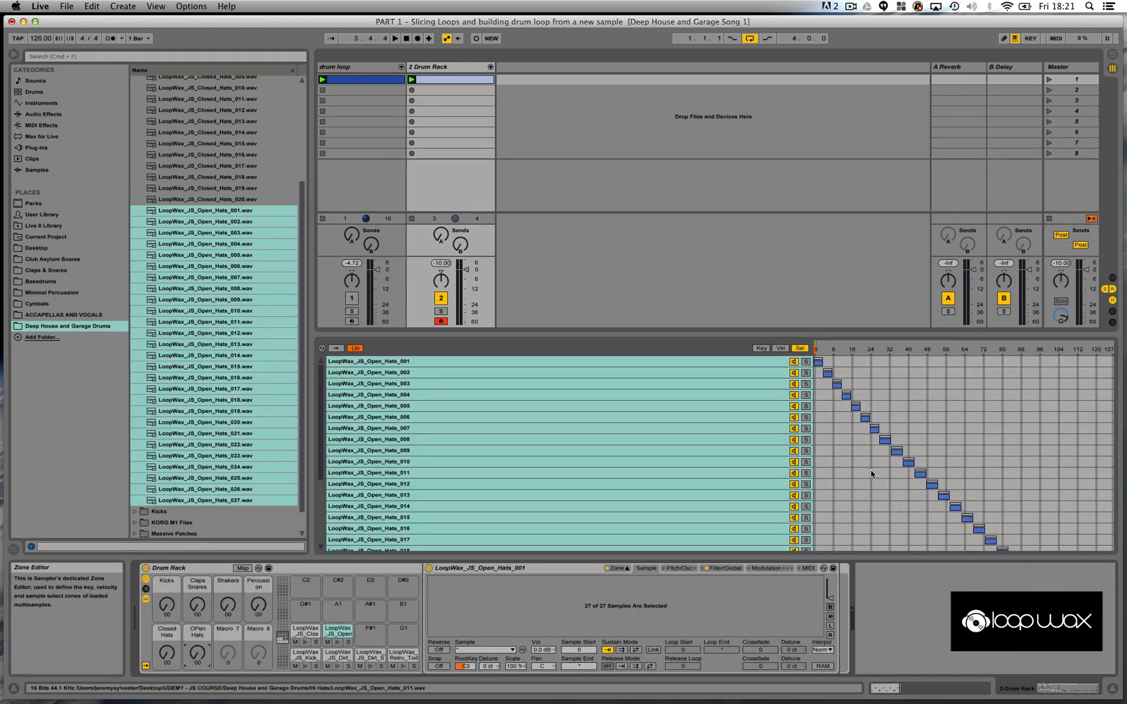
pyautogui.click(411, 80)
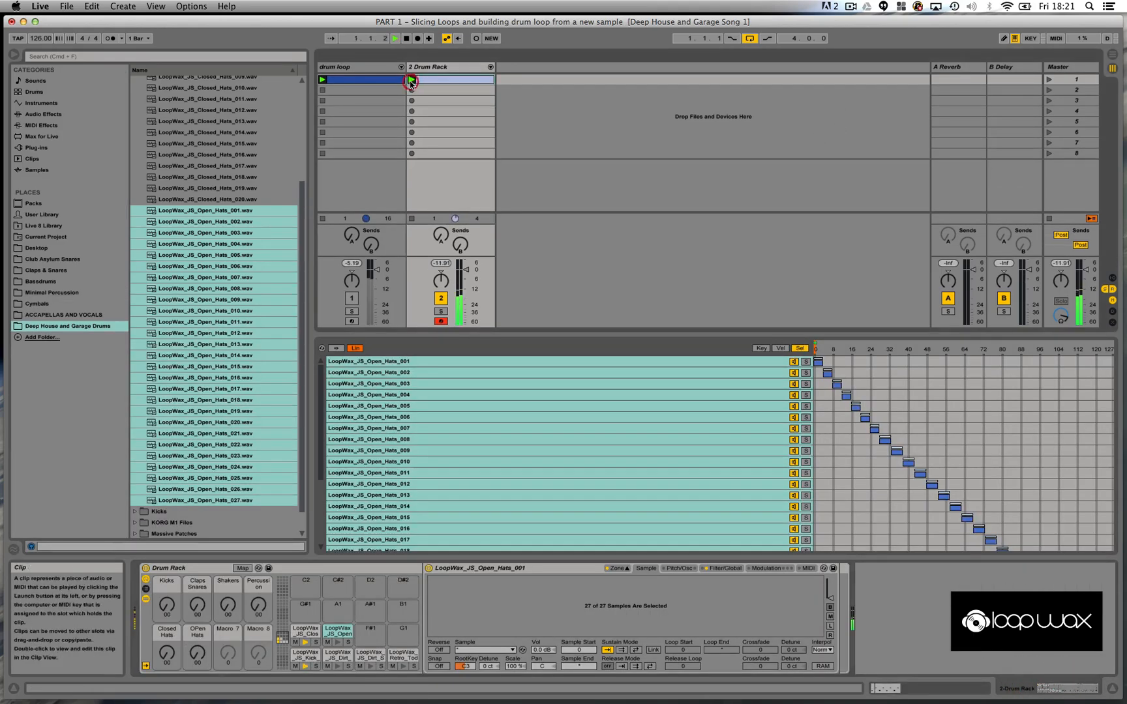
pyautogui.click(169, 607)
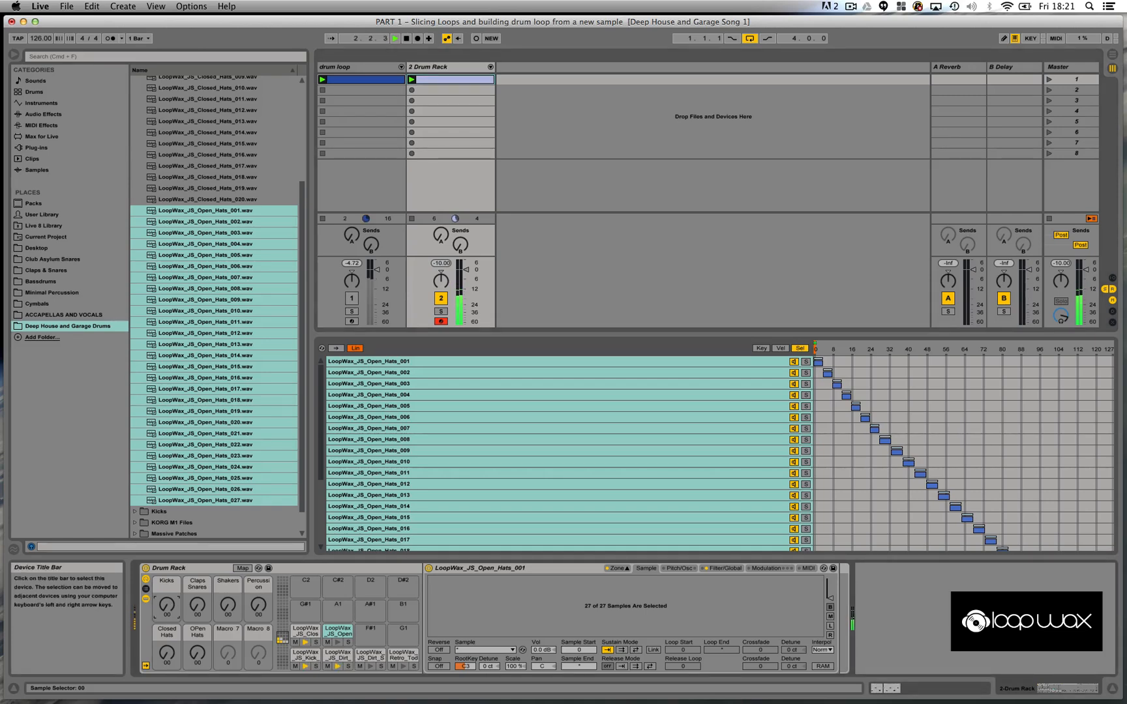
pyautogui.moveTo(168, 607); pyautogui.dragTo(168, 603)
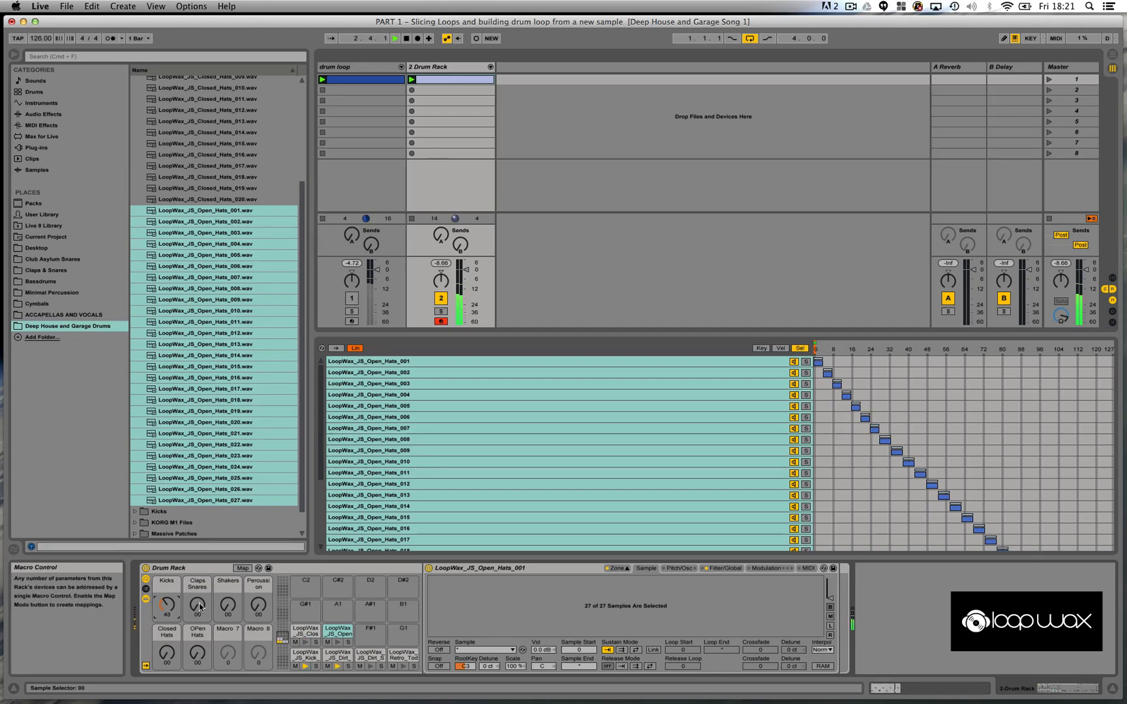
# Set the Claps Snares macro to 112 while the loop plays
pyautogui.moveTo(197, 606)
pyautogui.mouseDown()
pyautogui.moveTo(197, 590)
pyautogui.moveTo(197, 600)
pyautogui.mouseUp()
pyautogui.moveTo(197, 600); pyautogui.dragTo(197, 597)
pyautogui.moveTo(197, 604); pyautogui.dragTo(197, 602)
pyautogui.moveTo(197, 604); pyautogui.dragTo(197, 605)
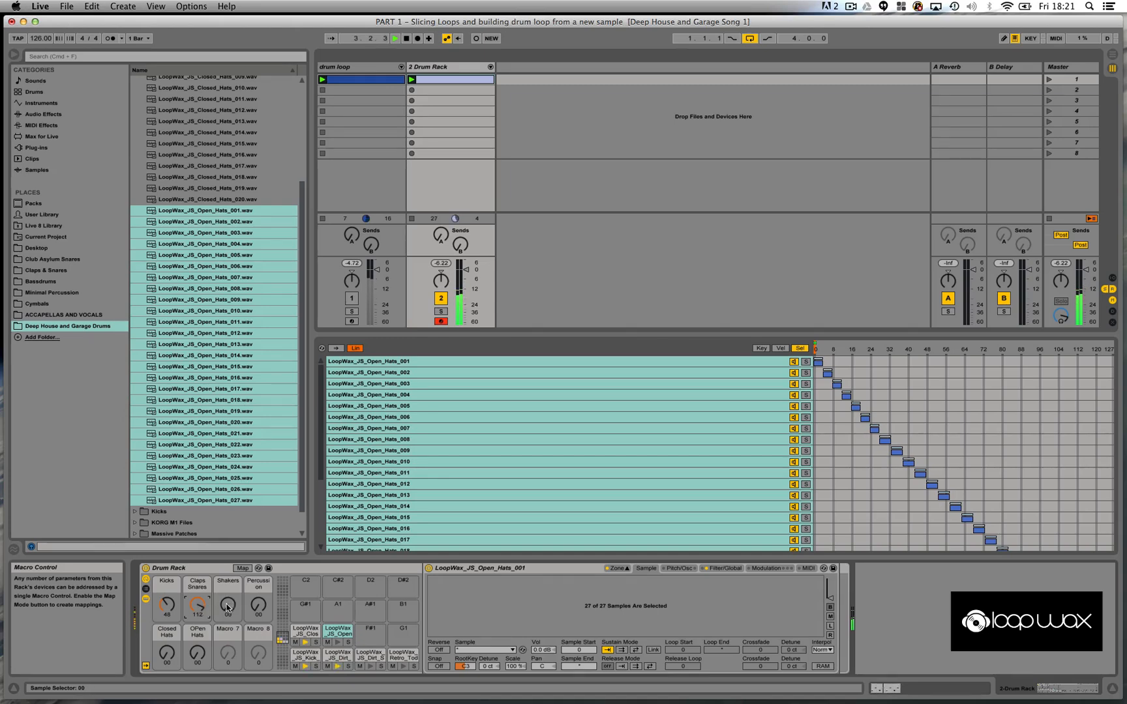